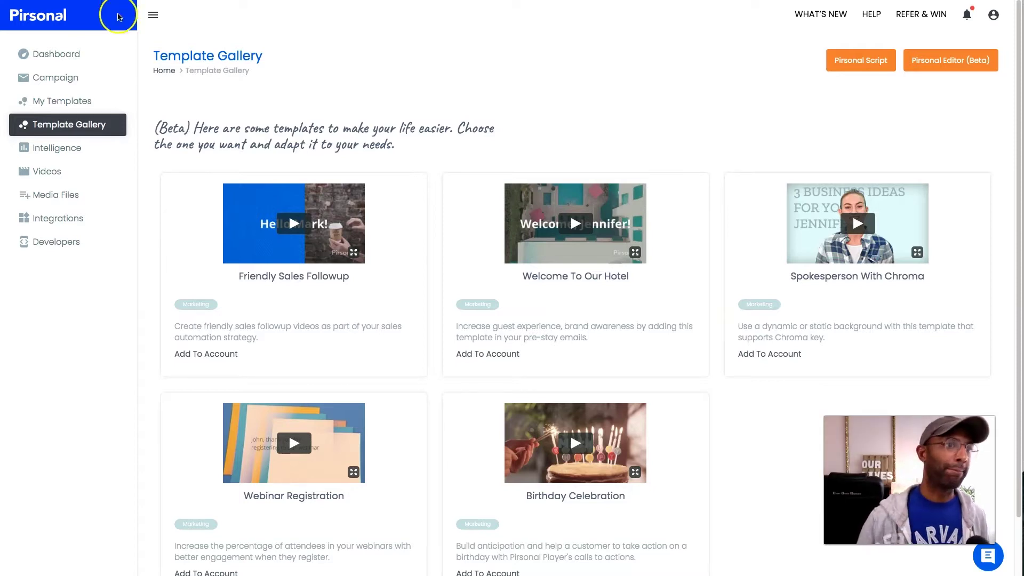
Play the personalized video on the Sempris Hotels landing page and dismiss its 70% off booking overlay.
{"action": "left_click", "coordinate": [372, 58]}
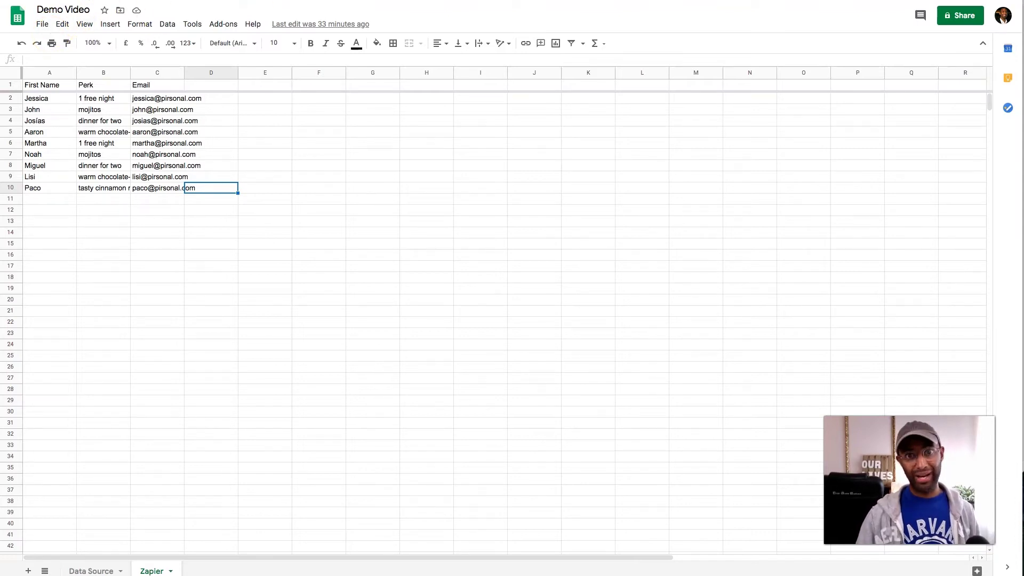
{"action": "key", "text": "ctrl+Tab"}
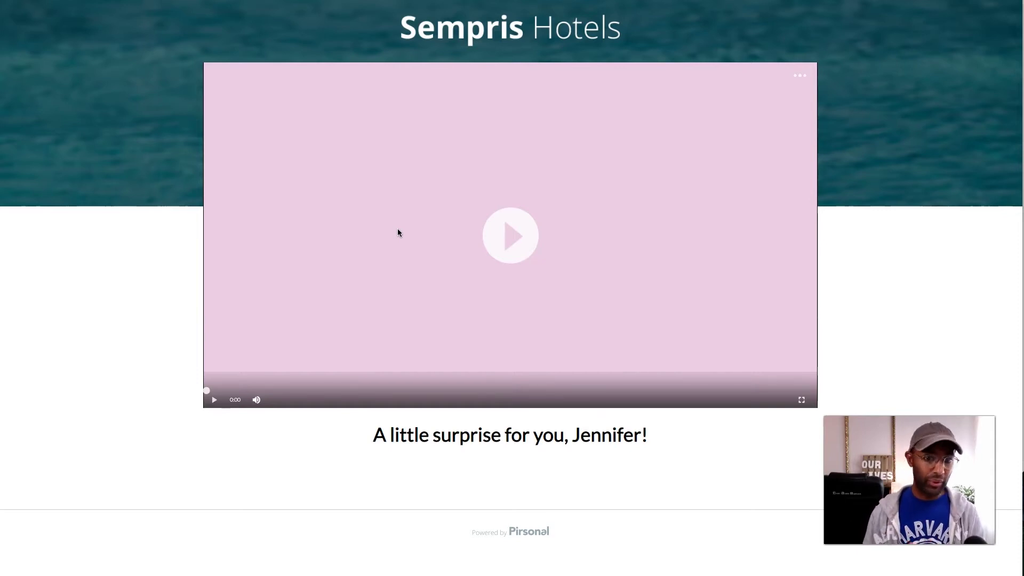
{"action": "left_click", "coordinate": [510, 232]}
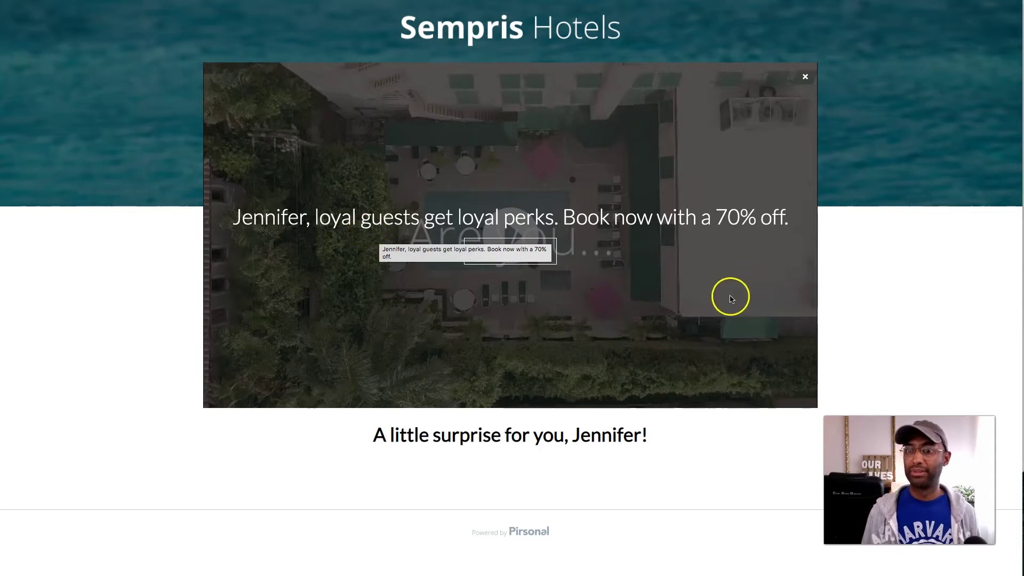
{"action": "left_click", "coordinate": [806, 79]}
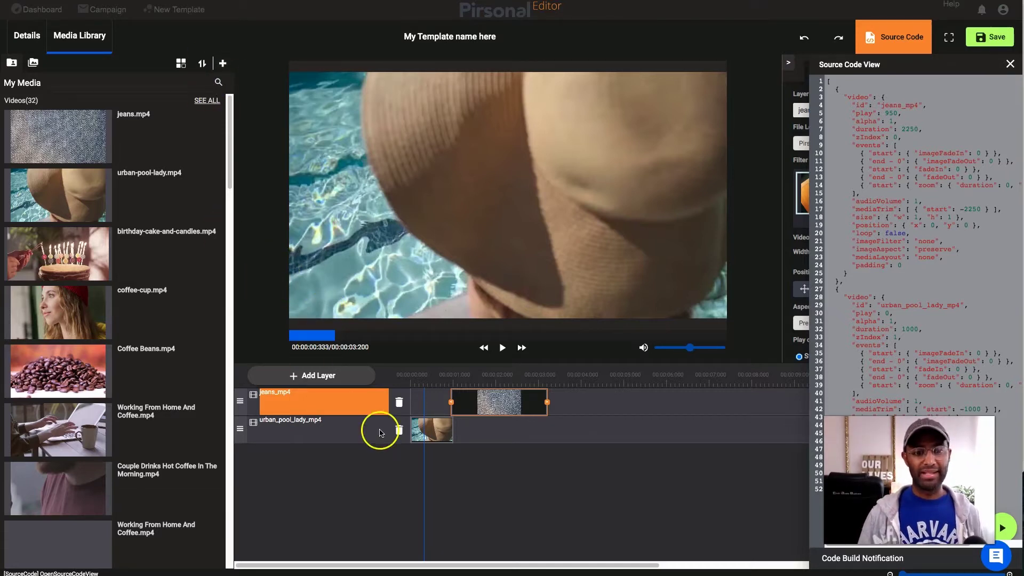
In the Pirsonal Editor, move the jeans_mp4 clip earlier on the timeline so its play time is about 562.
{"action": "left_click", "coordinate": [402, 456]}
{"action": "left_click", "coordinate": [380, 443]}
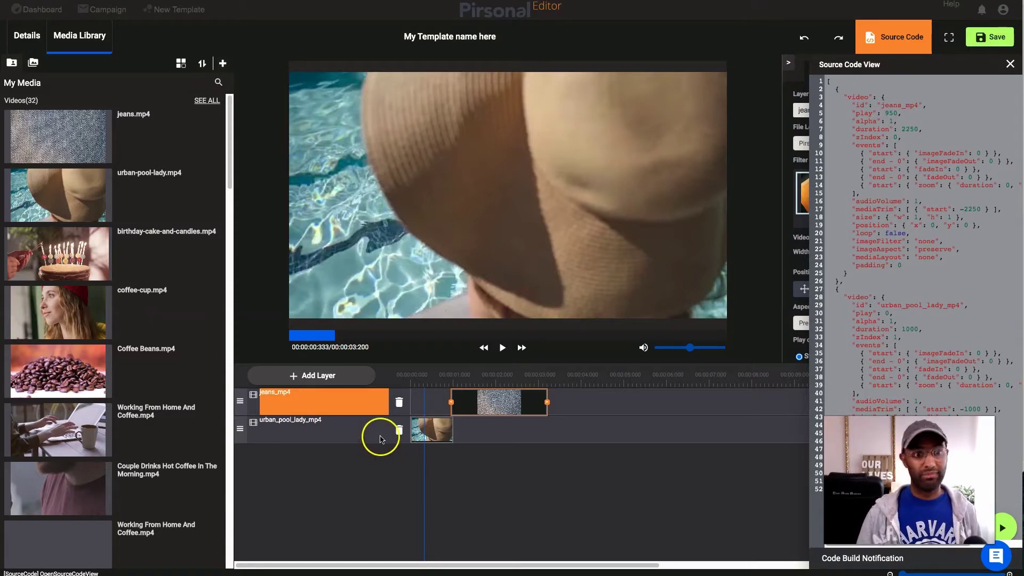
{"action": "left_click", "coordinate": [398, 406]}
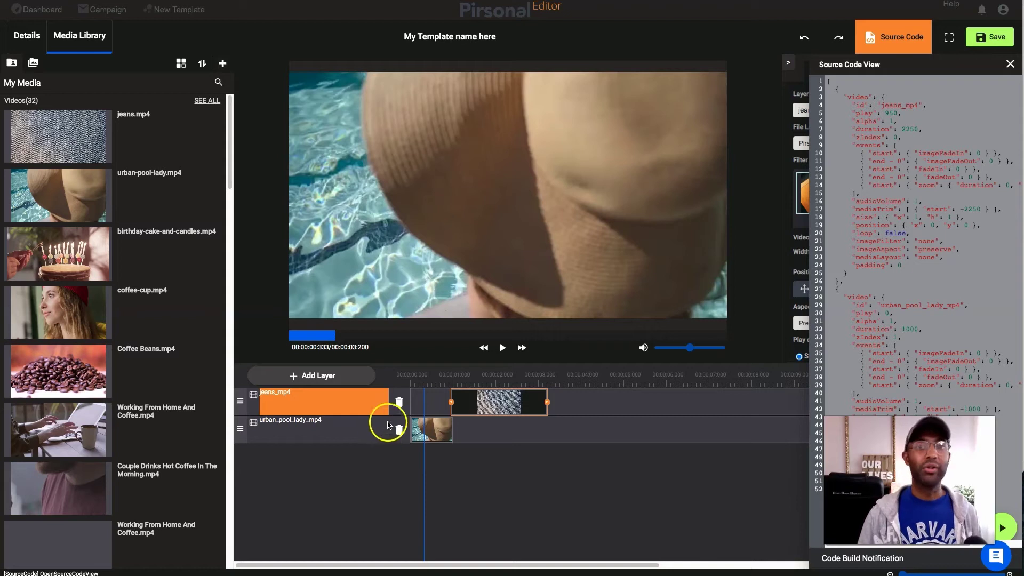
{"action": "left_click", "coordinate": [493, 408]}
{"action": "left_click_drag", "start_coordinate": [494, 408], "coordinate": [472, 409]}
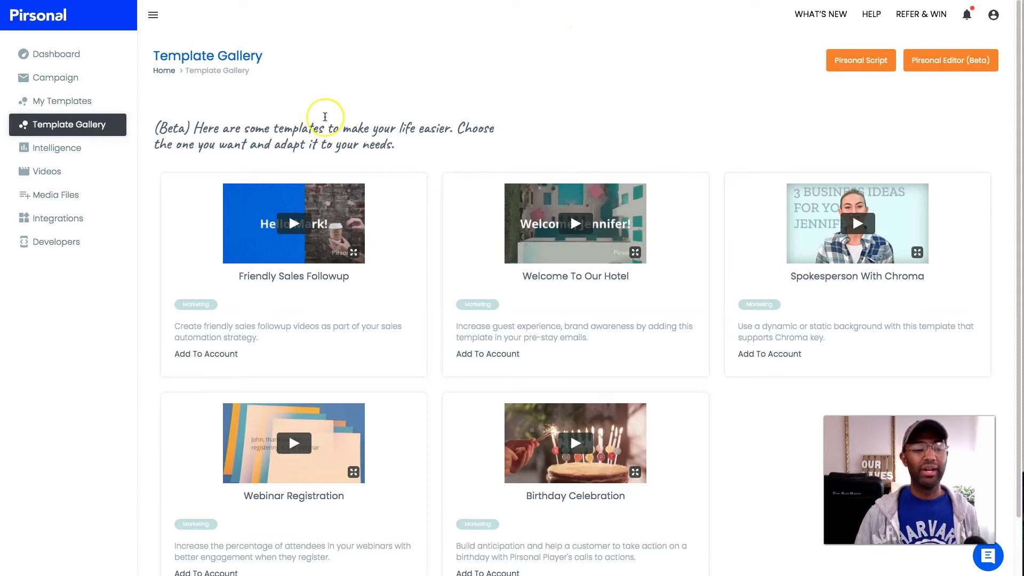
Close the source code view in the Pirsonal Editor and toggle the jeans_mp4 layer's Dynamic option.
{"action": "left_click", "coordinate": [553, 45]}
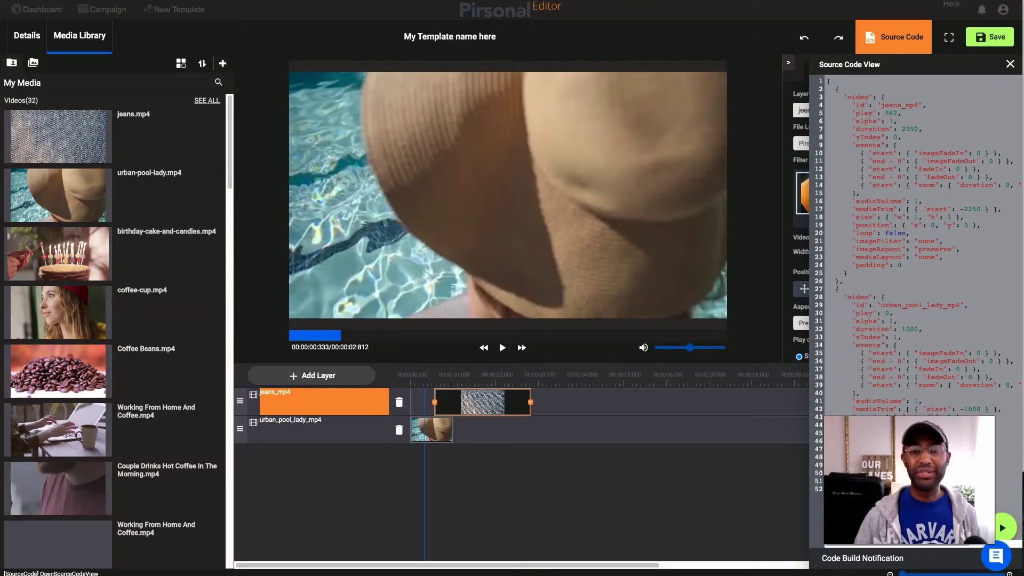
{"action": "left_click", "coordinate": [1011, 64]}
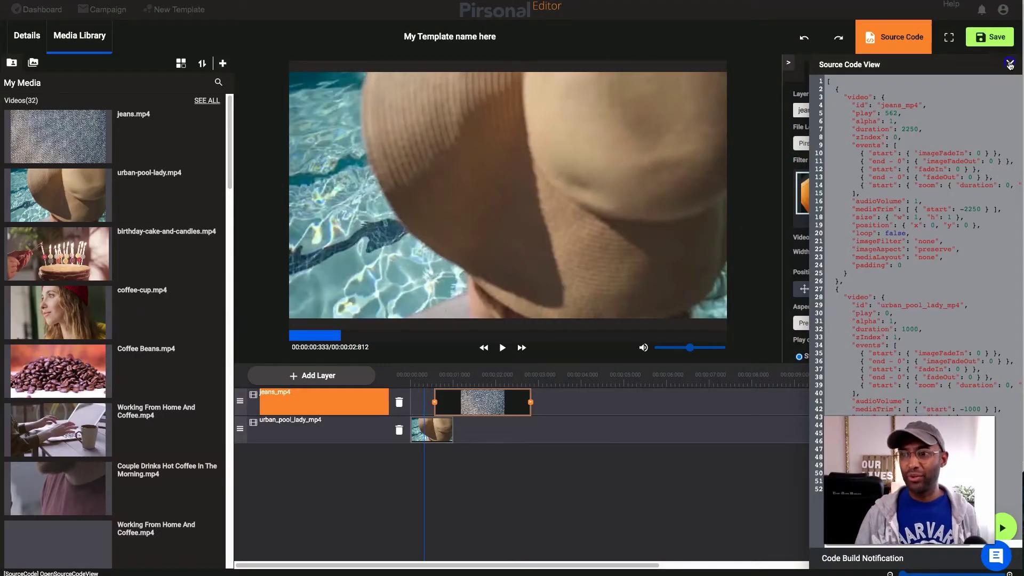
{"action": "left_click", "coordinate": [968, 70]}
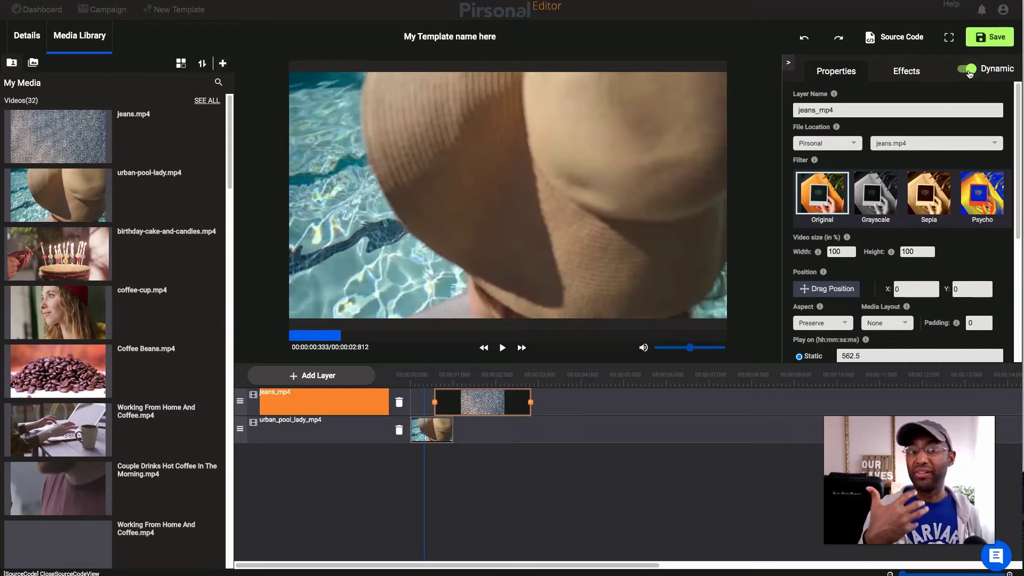
{"action": "left_click", "coordinate": [964, 70]}
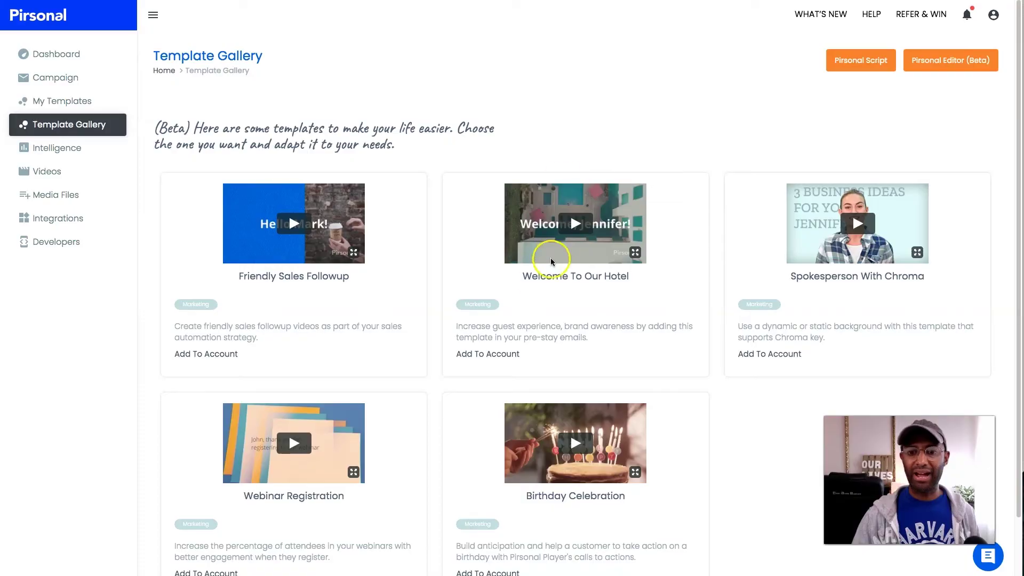
{"action": "left_click", "coordinate": [480, 360]}
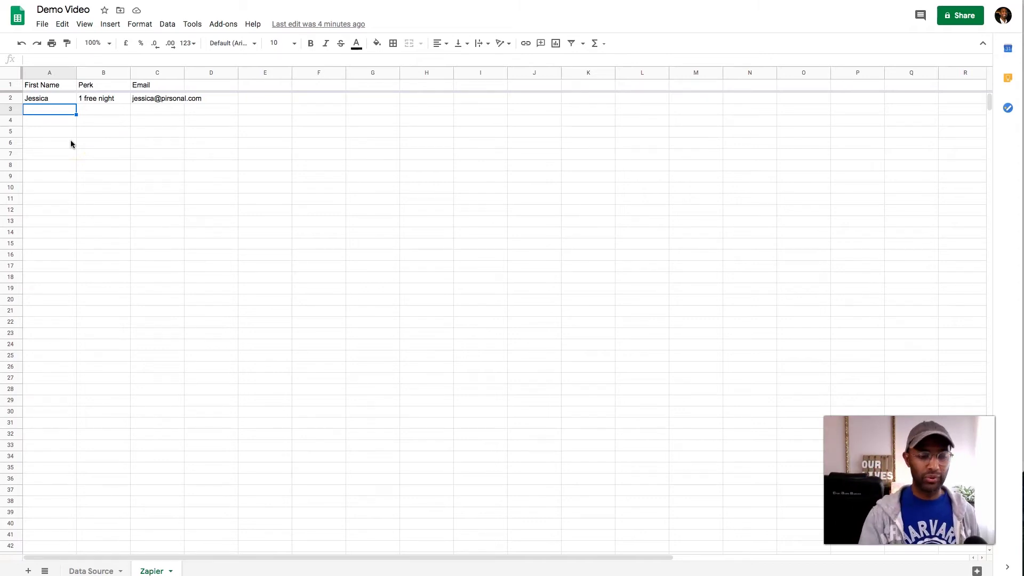
Examine the First Name, Perk and Email columns on the Data Source sheet of the Demo Video spreadsheet, including the individual perks.
{"action": "left_click", "coordinate": [86, 571]}
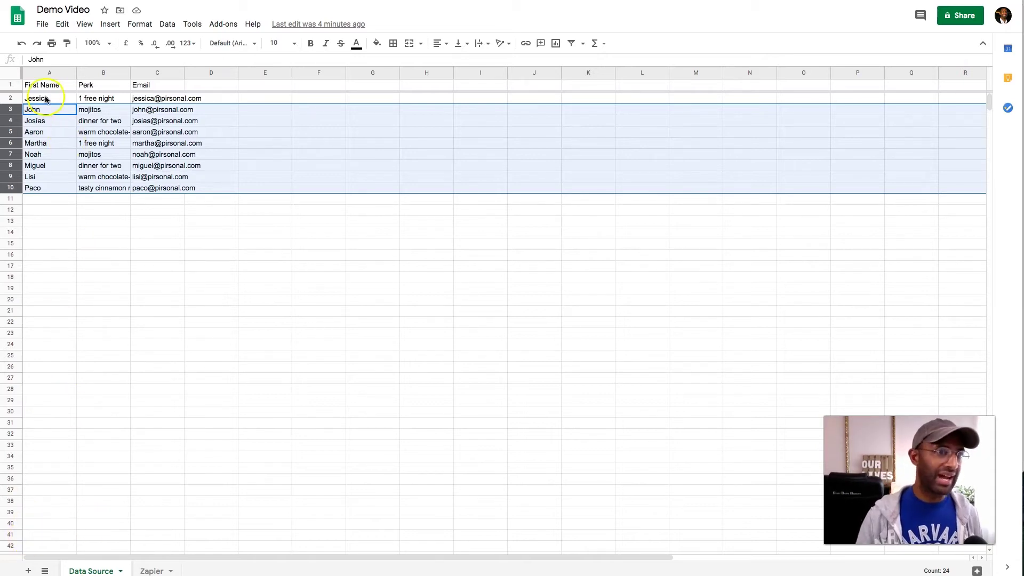
{"action": "left_click", "coordinate": [47, 72]}
{"action": "left_click", "coordinate": [118, 73]}
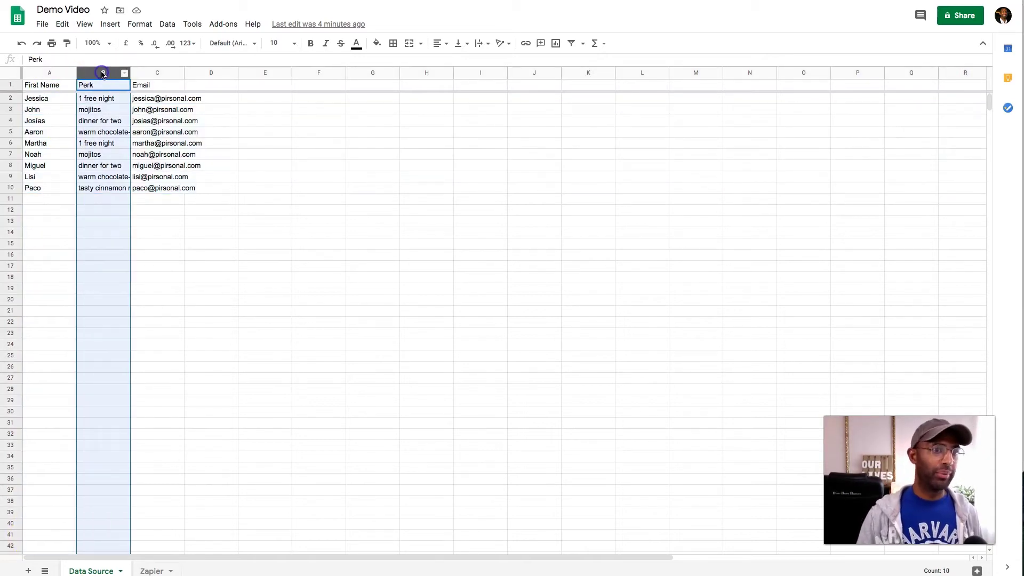
{"action": "left_click", "coordinate": [155, 73]}
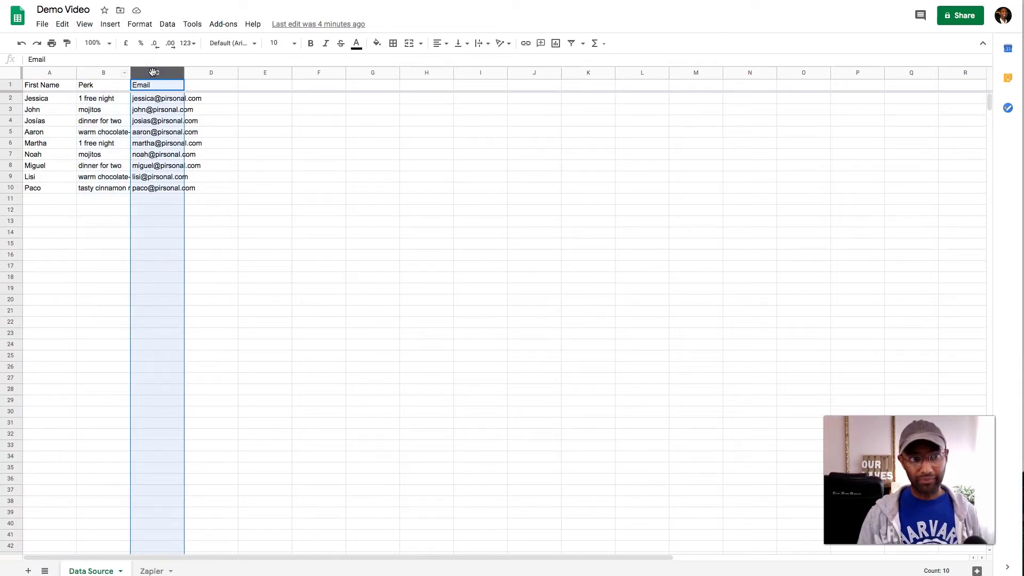
{"action": "left_click", "coordinate": [52, 72]}
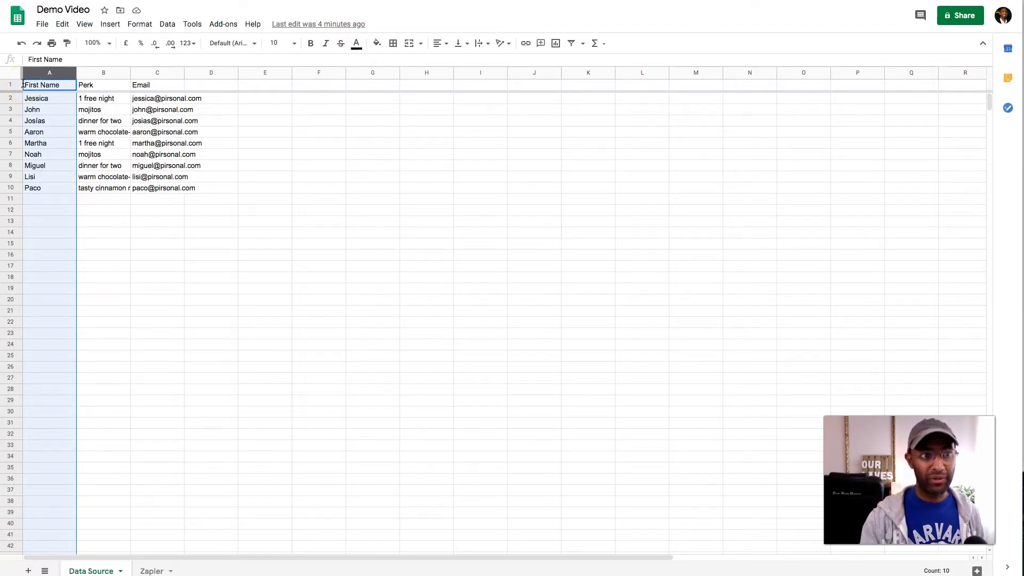
{"action": "left_click", "coordinate": [101, 72]}
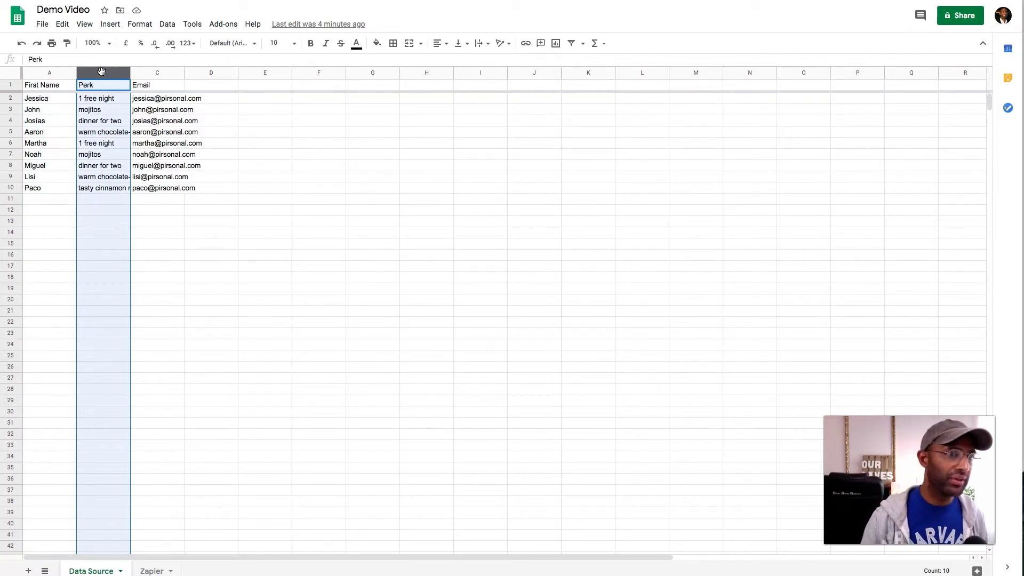
{"action": "left_click", "coordinate": [91, 99]}
{"action": "left_click", "coordinate": [92, 110]}
{"action": "left_click", "coordinate": [94, 122]}
{"action": "left_click", "coordinate": [97, 133]}
{"action": "left_click", "coordinate": [100, 143]}
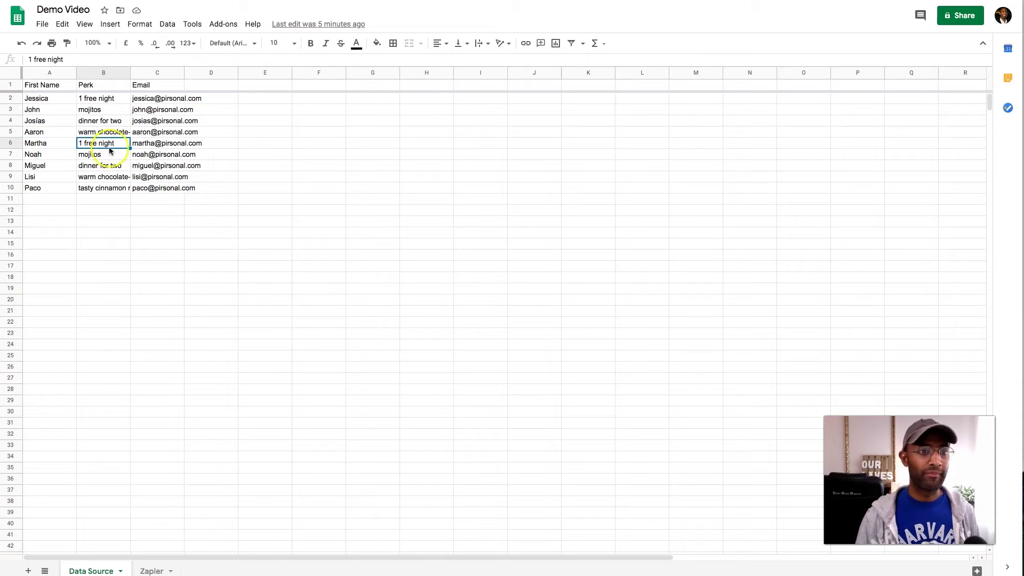
{"action": "left_click", "coordinate": [143, 73]}
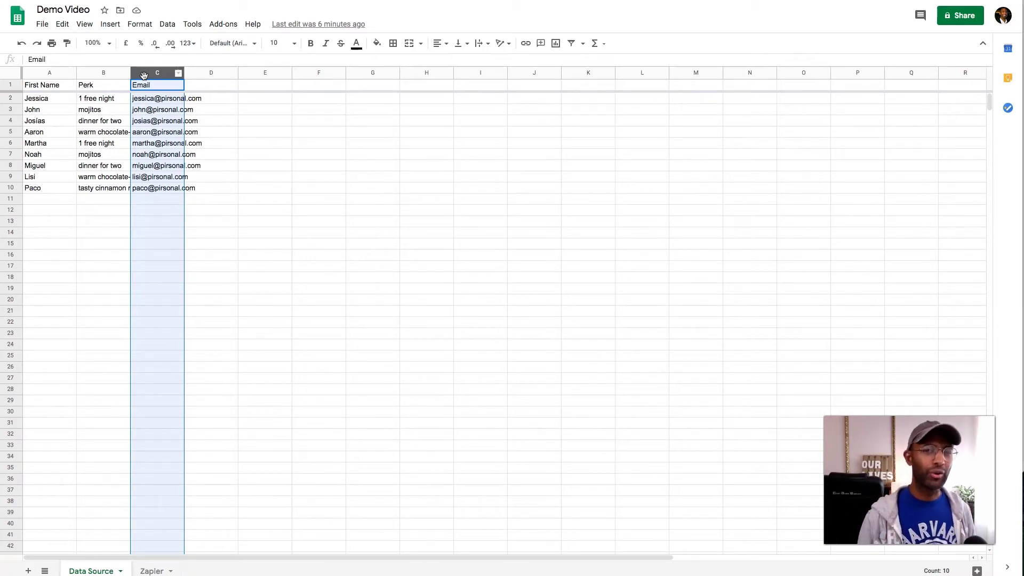
Compare the contents of the Zapier sheet with those of the Data Source sheet.
{"action": "left_click", "coordinate": [152, 571]}
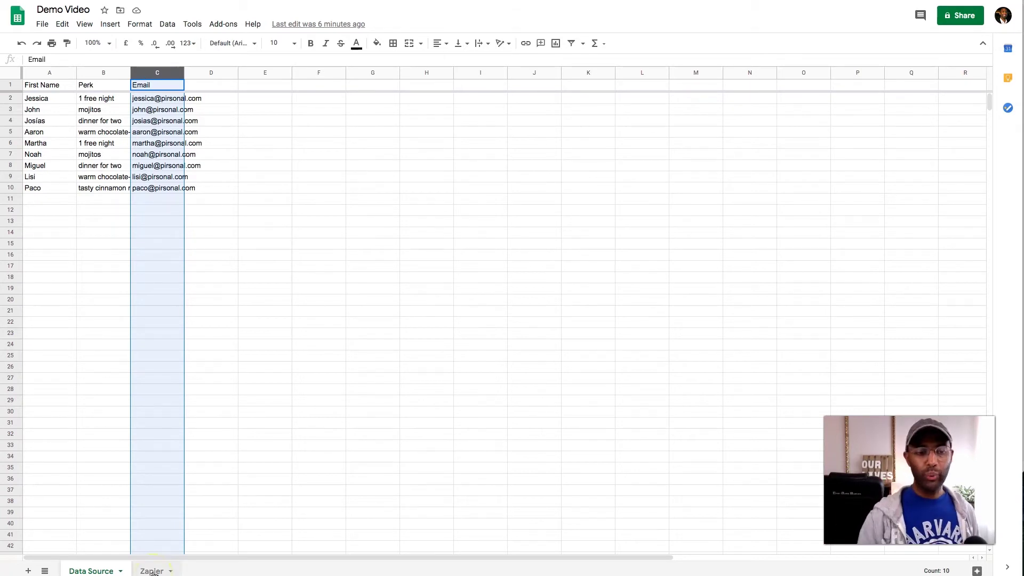
{"action": "left_click", "coordinate": [154, 571]}
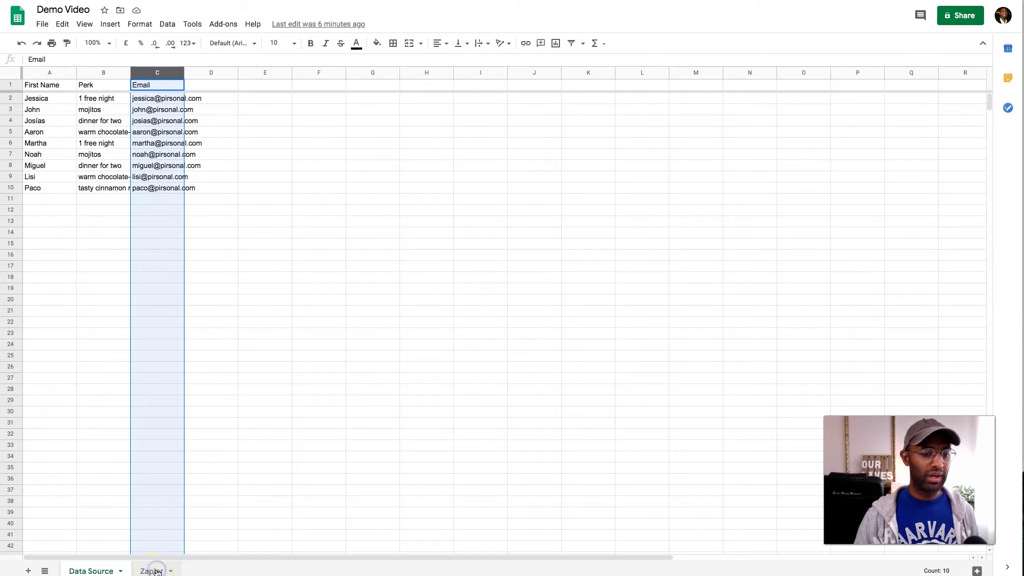
{"action": "left_click", "coordinate": [150, 571]}
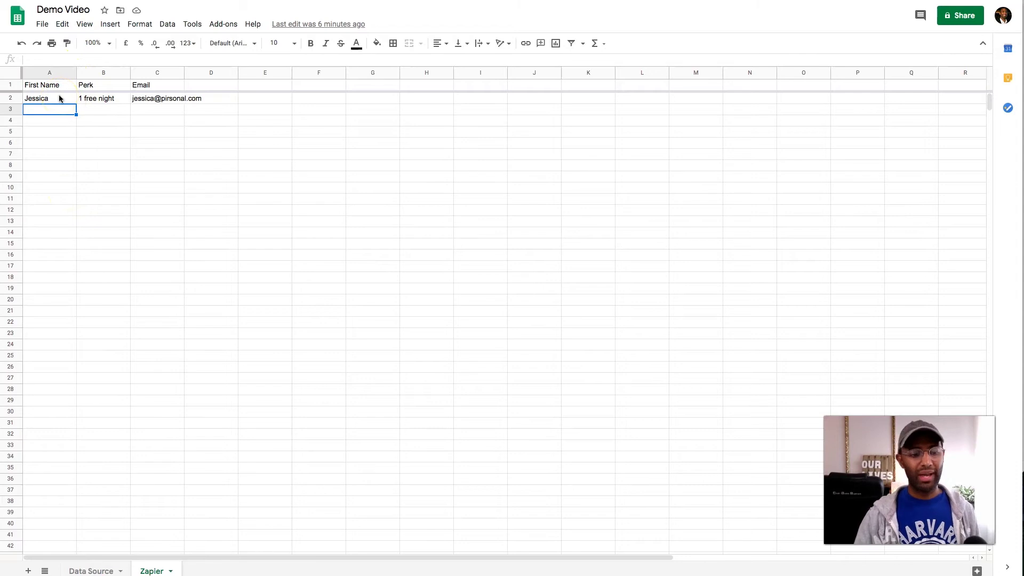
{"action": "left_click", "coordinate": [77, 559]}
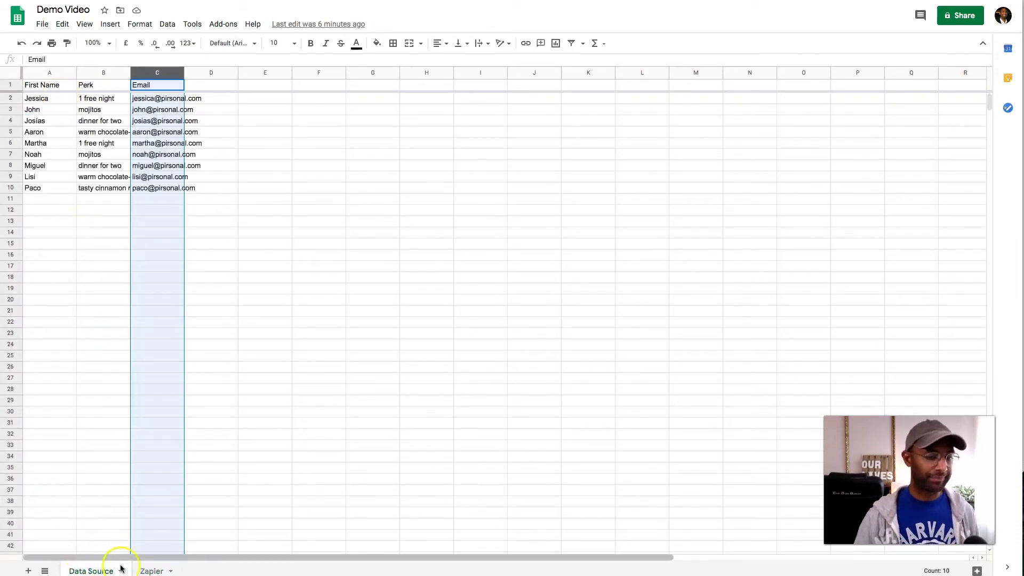
{"action": "left_click", "coordinate": [144, 571]}
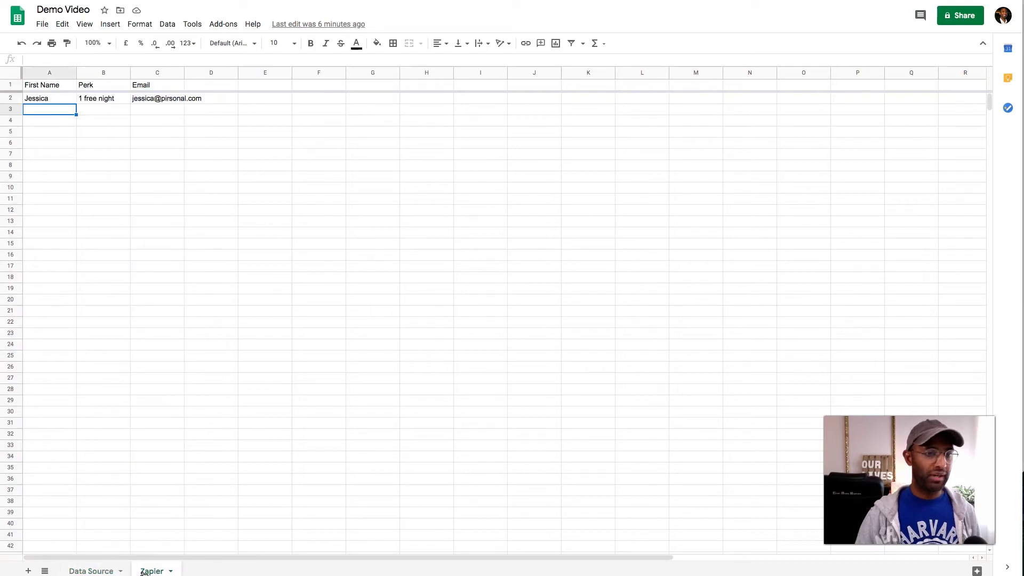
Copy rows 3 through 11 of the Data Source sheet and select cell A3 on the Zapier sheet.
{"action": "left_click", "coordinate": [98, 570]}
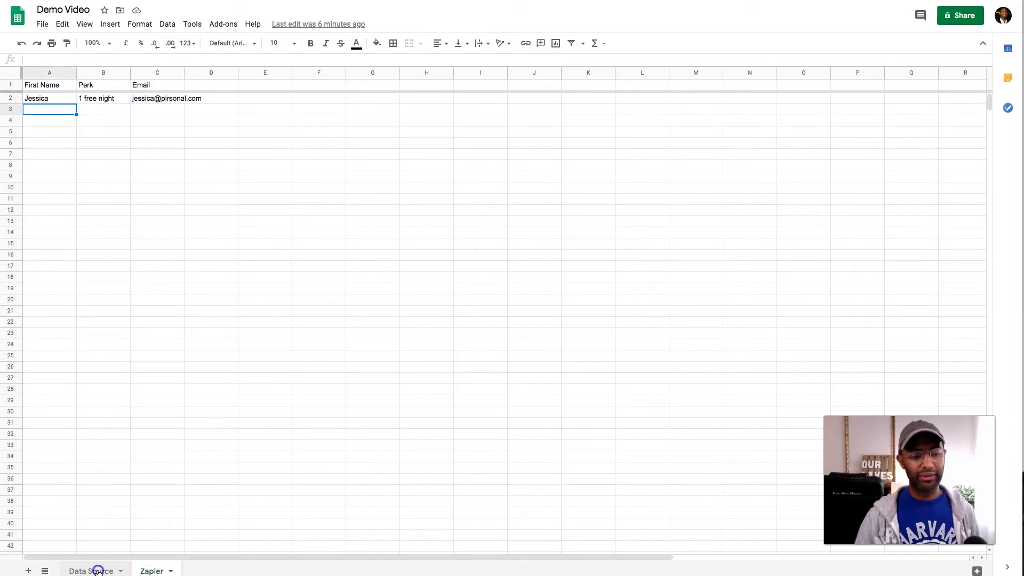
{"action": "left_click", "coordinate": [11, 110]}
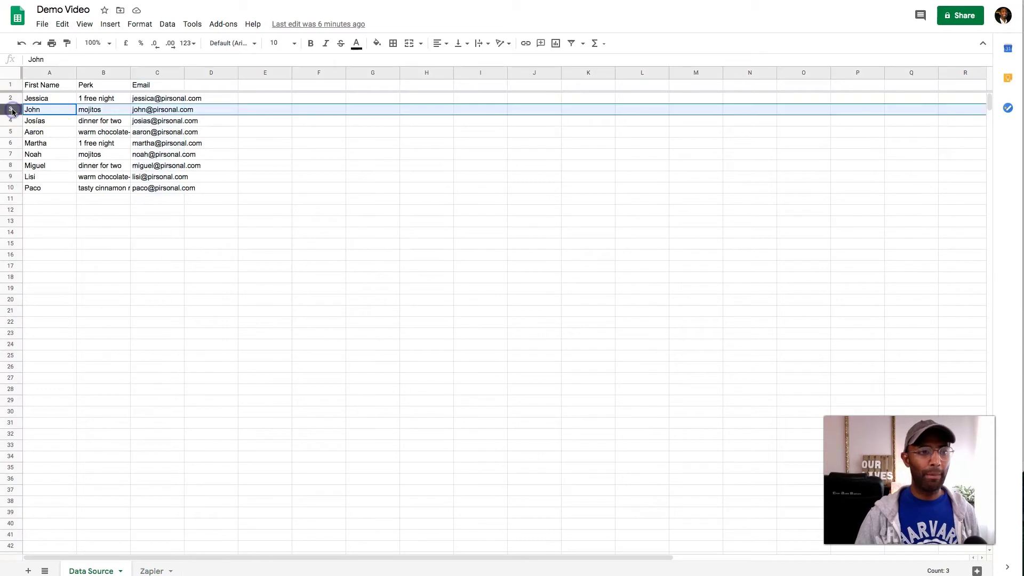
{"action": "key", "text": "shift+Down"}
{"action": "key", "text": "shift+Down"}
{"action": "key", "text": "shift+Down"}
{"action": "key", "text": "shift+Down"}
{"action": "key", "text": "shift+Down"}
{"action": "key", "text": "shift+Down"}
{"action": "key", "text": "shift+Down"}
{"action": "key", "text": "shift+Down"}
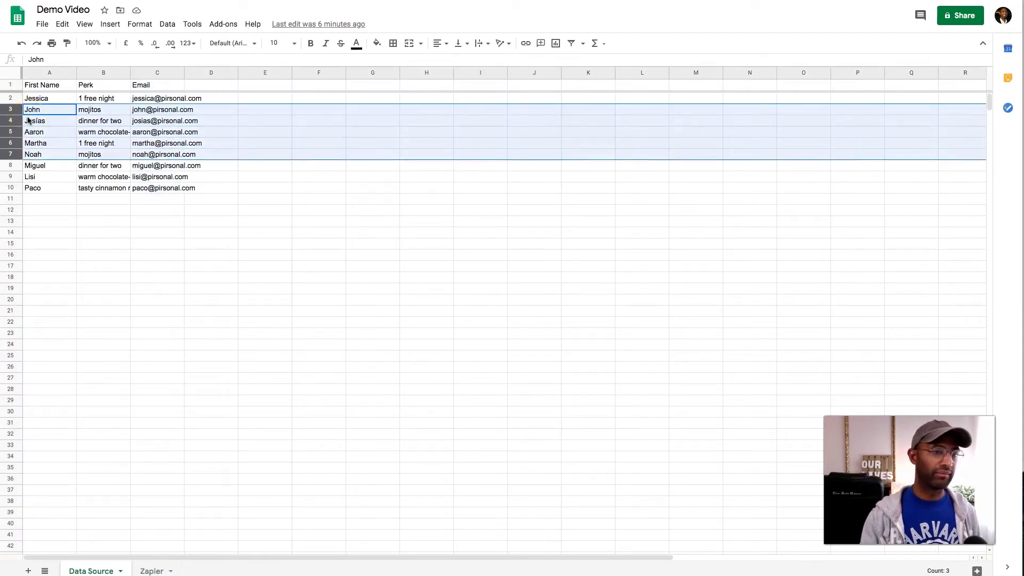
{"action": "key", "text": "ctrl+c"}
{"action": "left_click", "coordinate": [147, 566]}
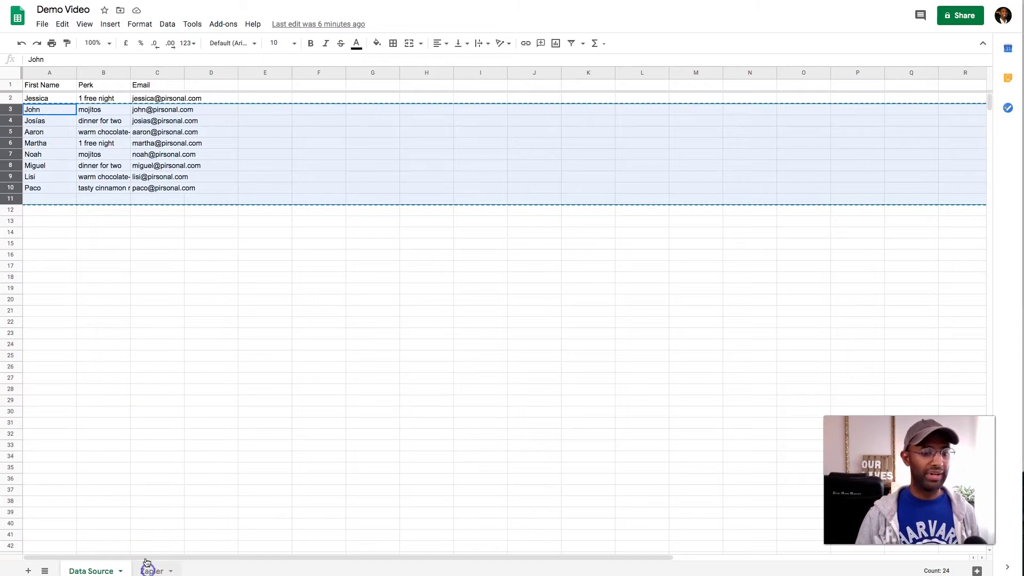
{"action": "left_click", "coordinate": [40, 110]}
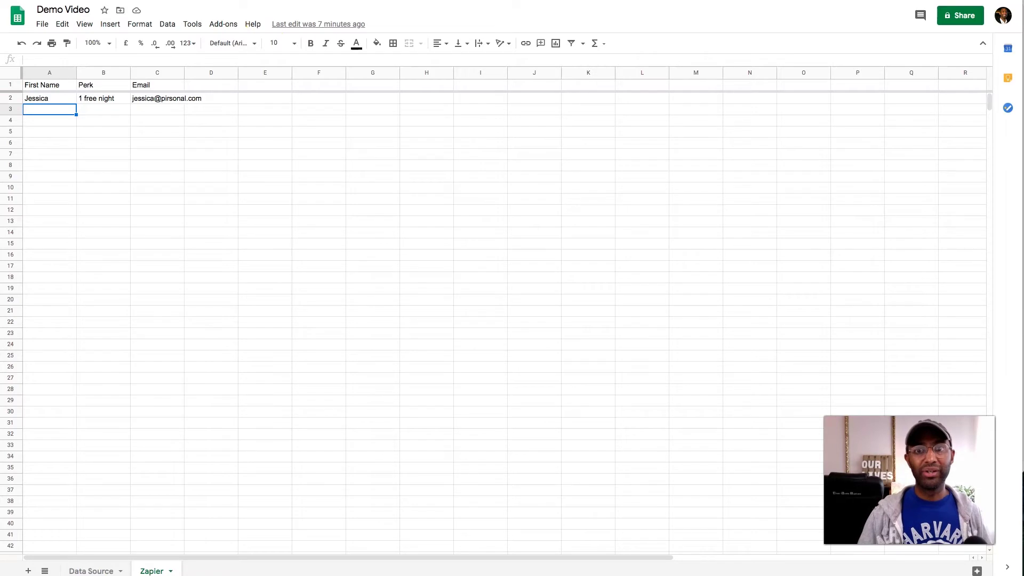
Switch to the Demo zap in Zapier and choose Google Sheets again as the trigger app.
{"action": "key", "text": "ctrl+Tab"}
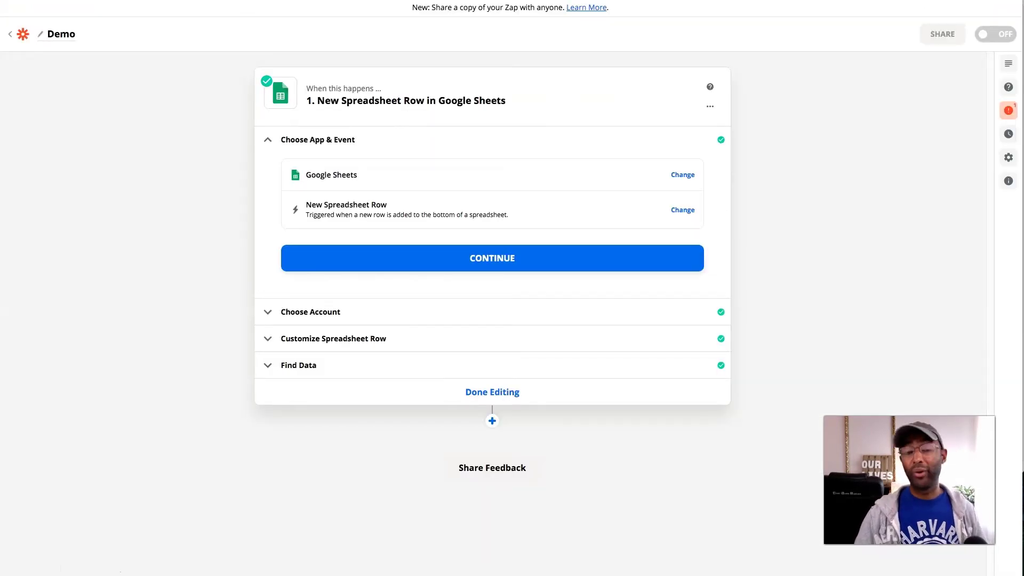
{"action": "left_click", "coordinate": [544, 171]}
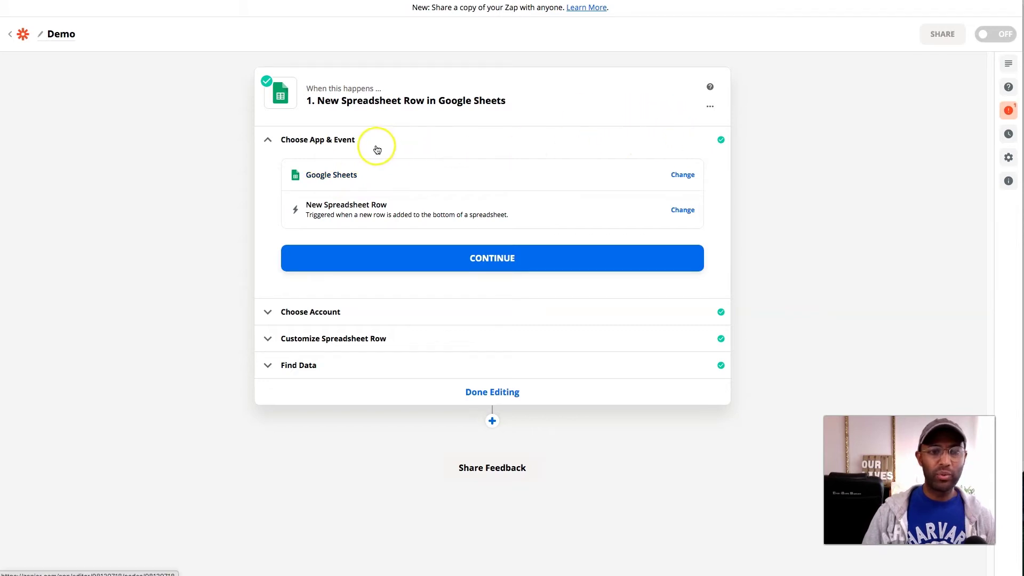
{"action": "left_click", "coordinate": [683, 175]}
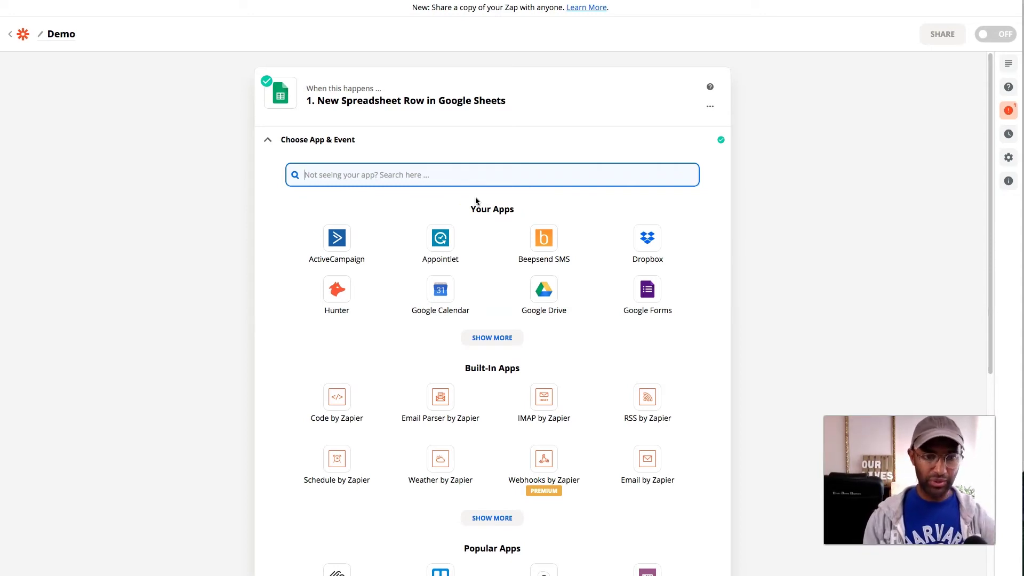
{"action": "type", "text": "Google"}
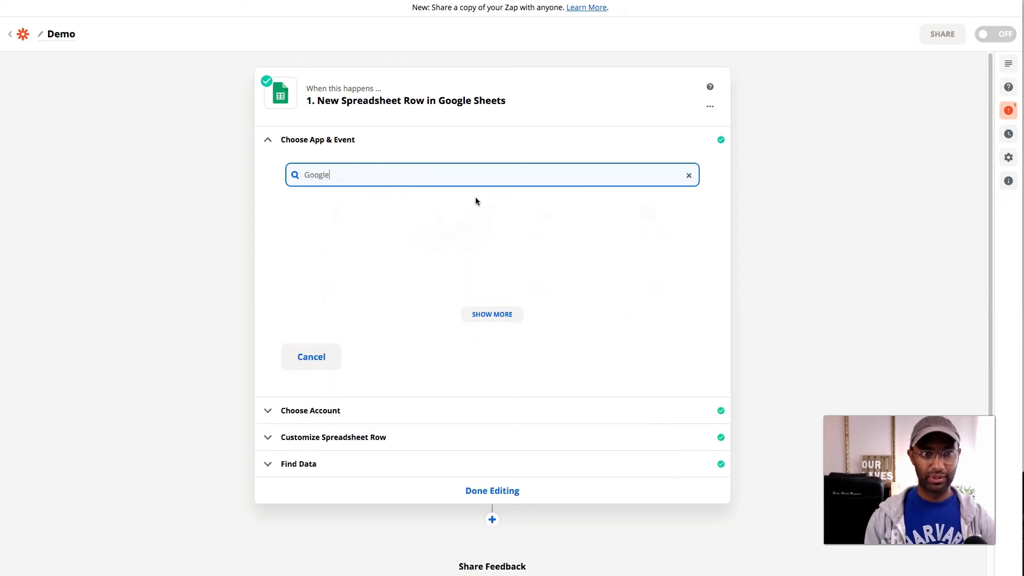
{"action": "type", "text": " Sheets"}
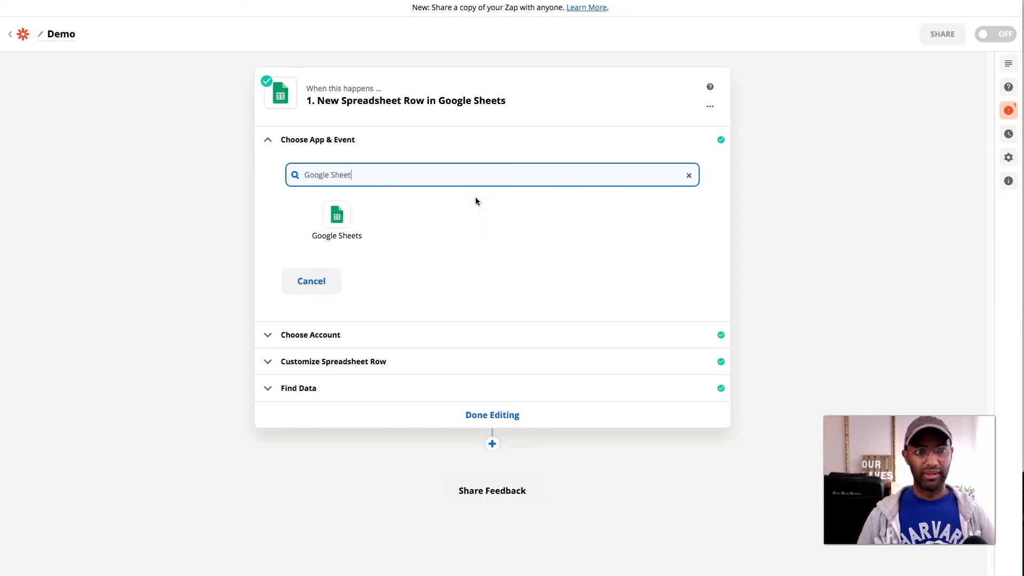
{"action": "left_click", "coordinate": [331, 223]}
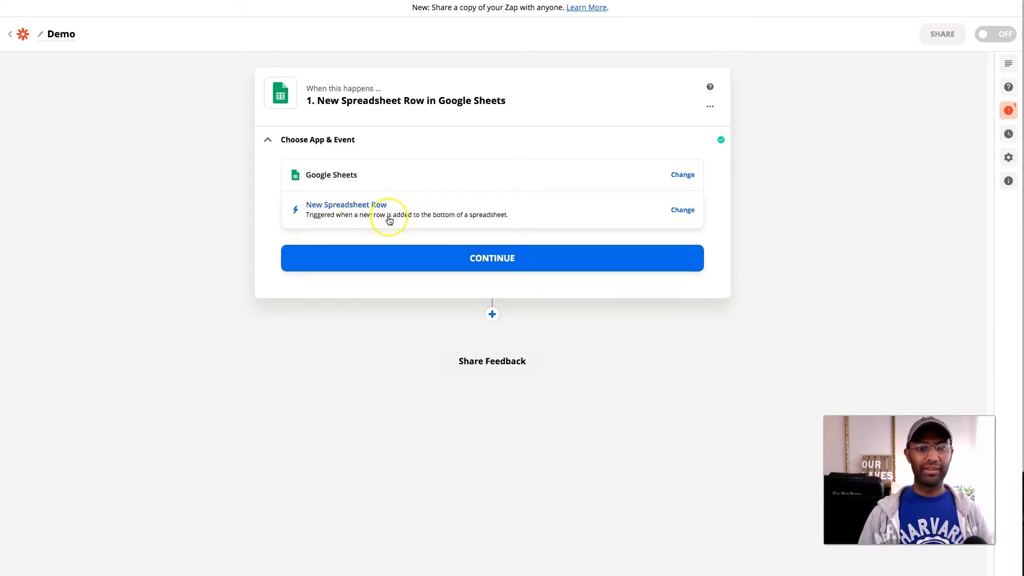
Set the Google Sheets trigger event to New Spreadsheet Row and continue to the account section.
{"action": "left_click", "coordinate": [550, 220]}
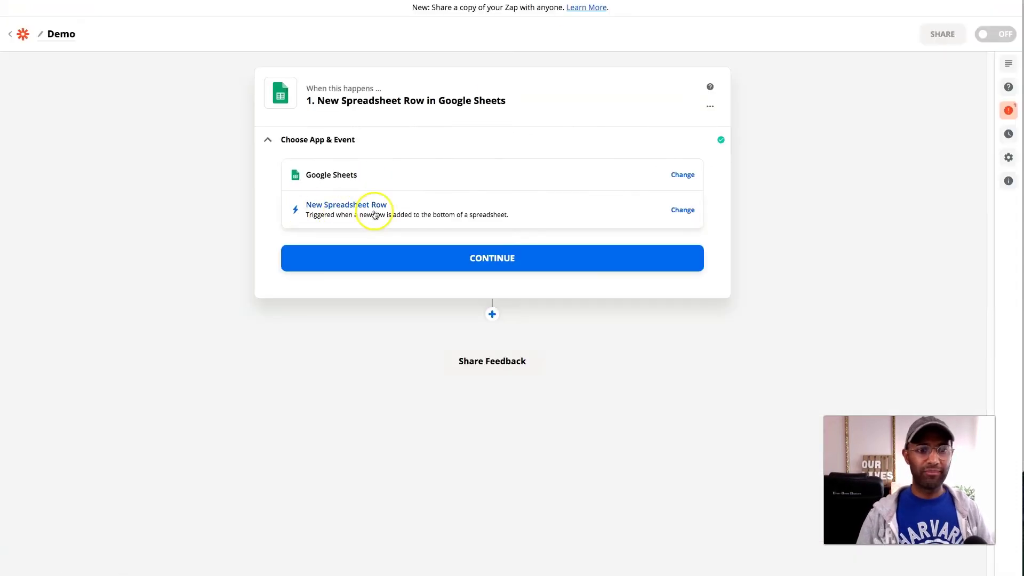
{"action": "left_click", "coordinate": [341, 216]}
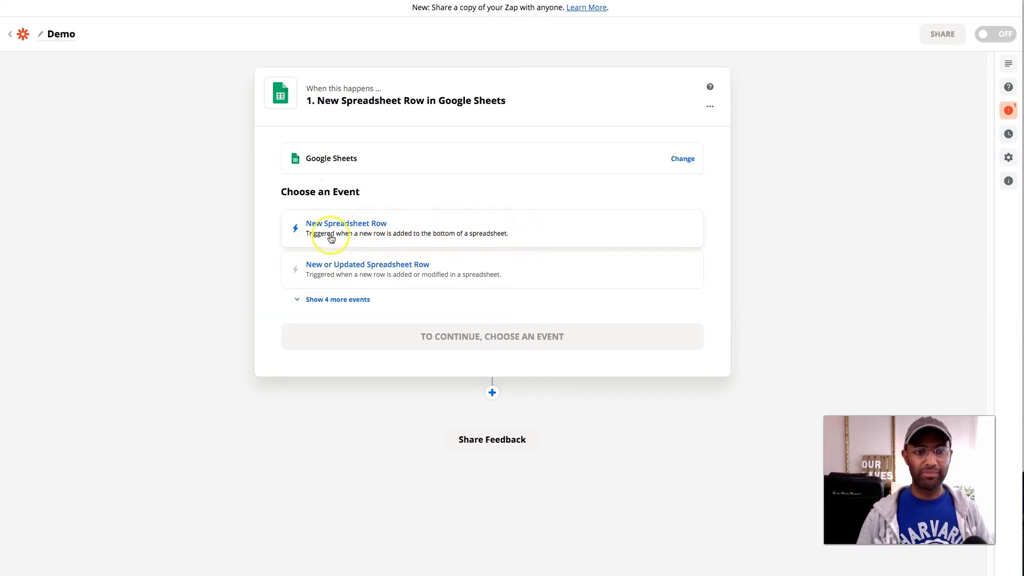
{"action": "left_click", "coordinate": [385, 231]}
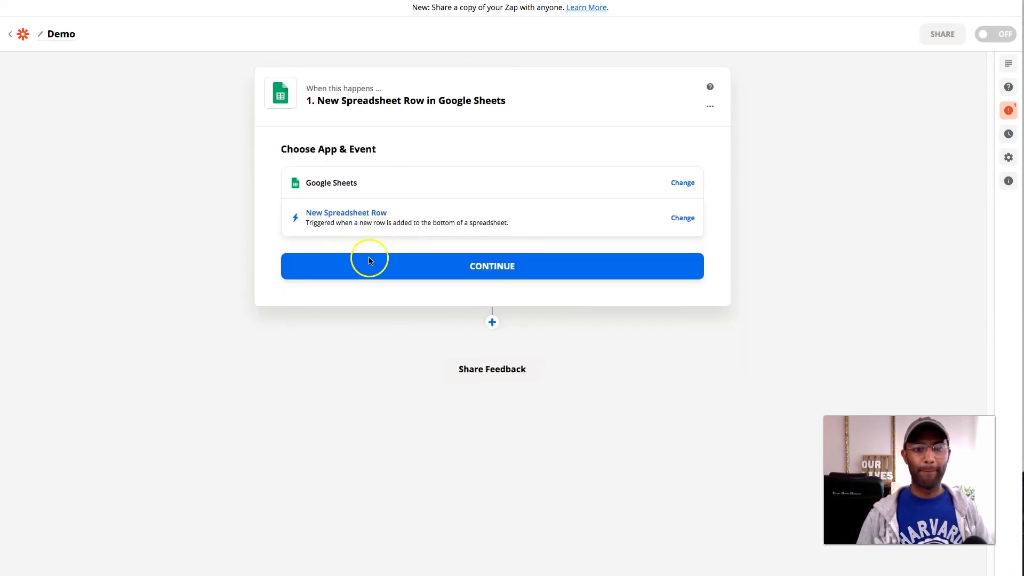
{"action": "left_click", "coordinate": [350, 318]}
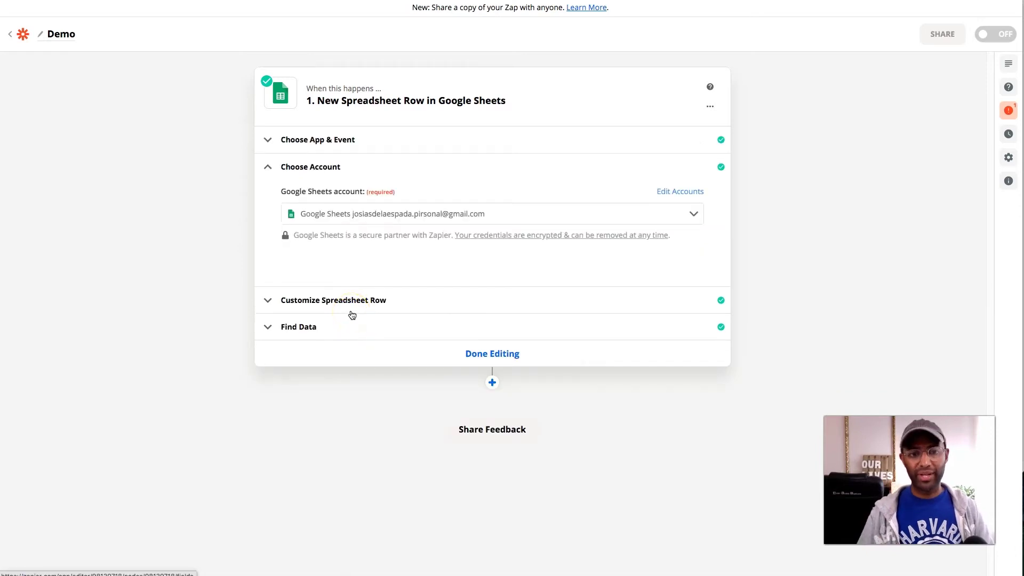
Check the trigger's Customize Spreadsheet Row settings, with Demo Video as the spreadsheet and Zapier as the worksheet.
{"action": "left_click", "coordinate": [409, 302]}
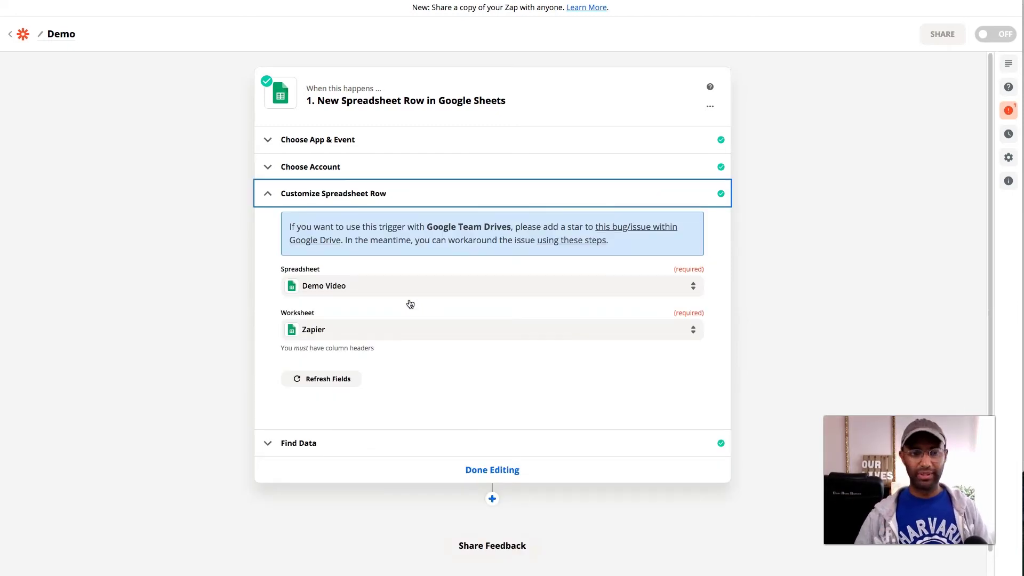
{"action": "left_click", "coordinate": [338, 290]}
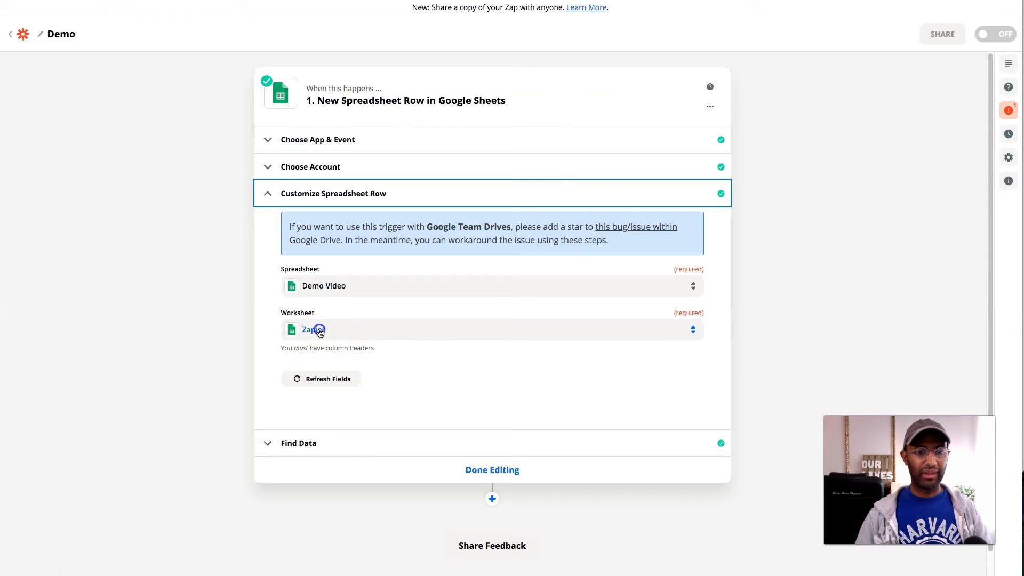
{"action": "left_click", "coordinate": [320, 331]}
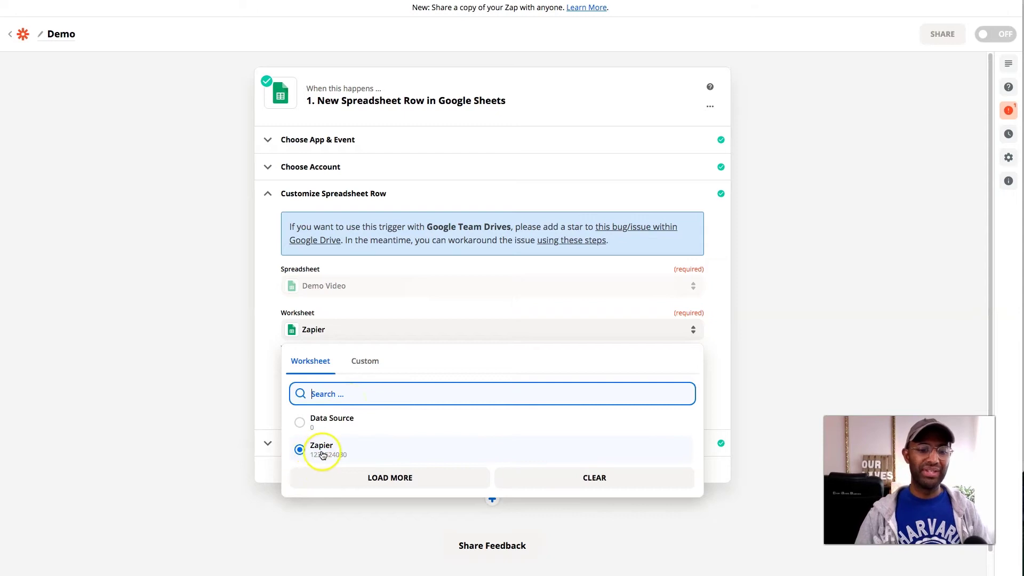
Switch to the Demo Video spreadsheet and look at its Data Source and Zapier sheets.
{"action": "key", "text": "ctrl+Tab"}
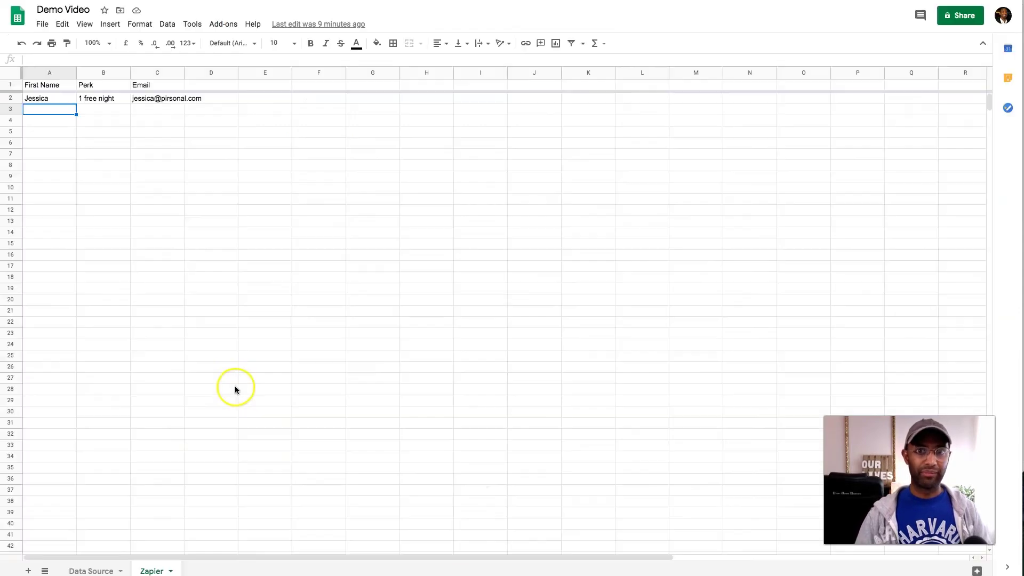
{"action": "left_click", "coordinate": [94, 570]}
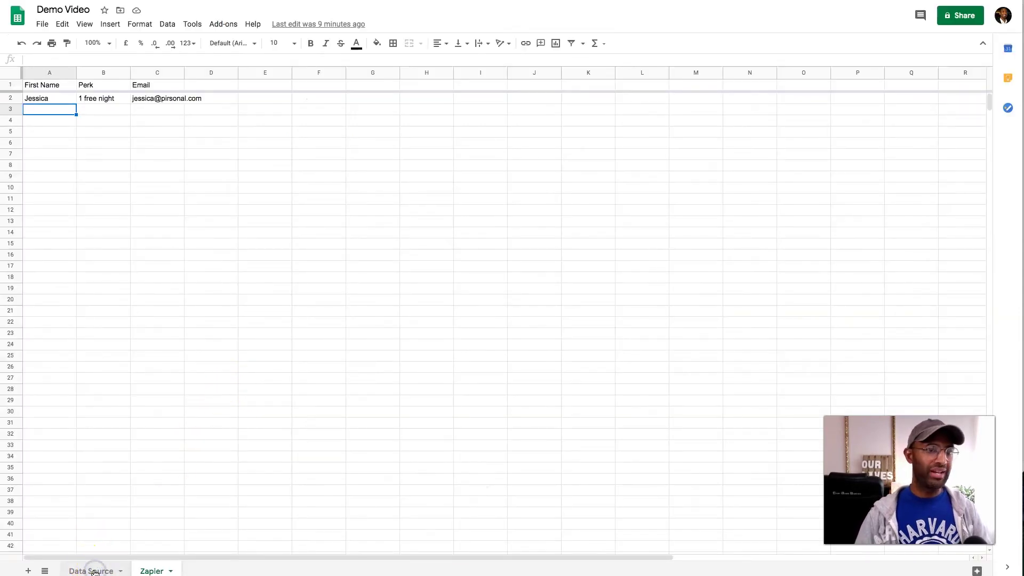
{"action": "left_click", "coordinate": [155, 570]}
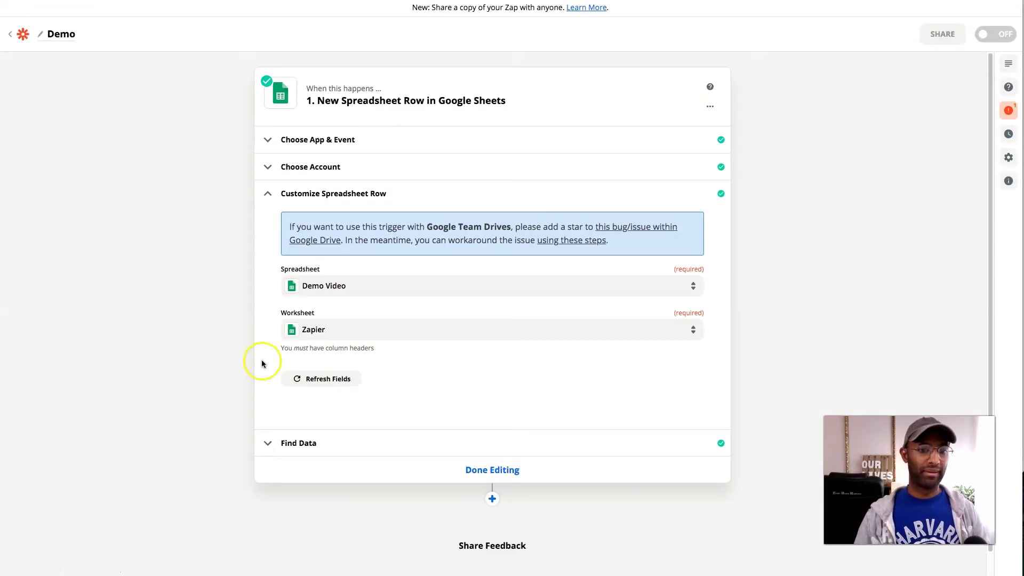
Check the trigger's sample Spreadsheet Row A in Zapier against row 2 of the Zapier sheet and accept the test data.
{"action": "scroll", "coordinate": [288, 376], "scroll_direction": "down", "scroll_amount": 1}
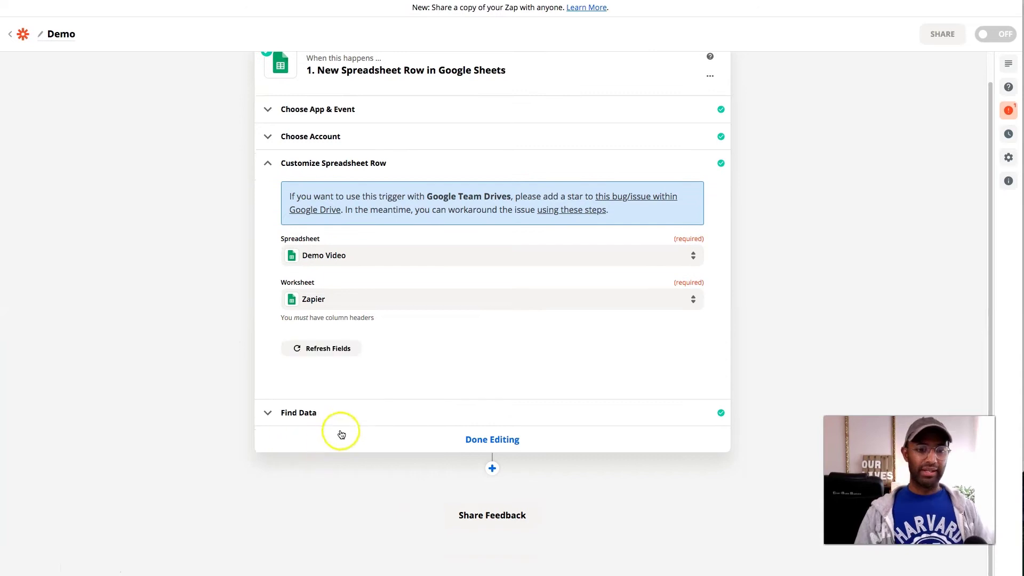
{"action": "left_click", "coordinate": [310, 402]}
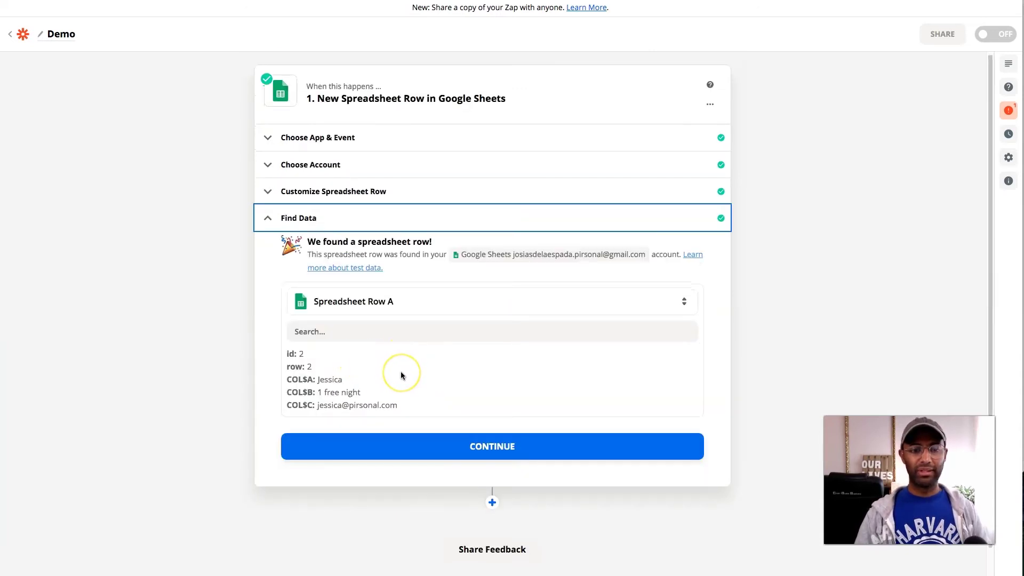
{"action": "scroll", "coordinate": [401, 371], "scroll_direction": "down", "scroll_amount": 1}
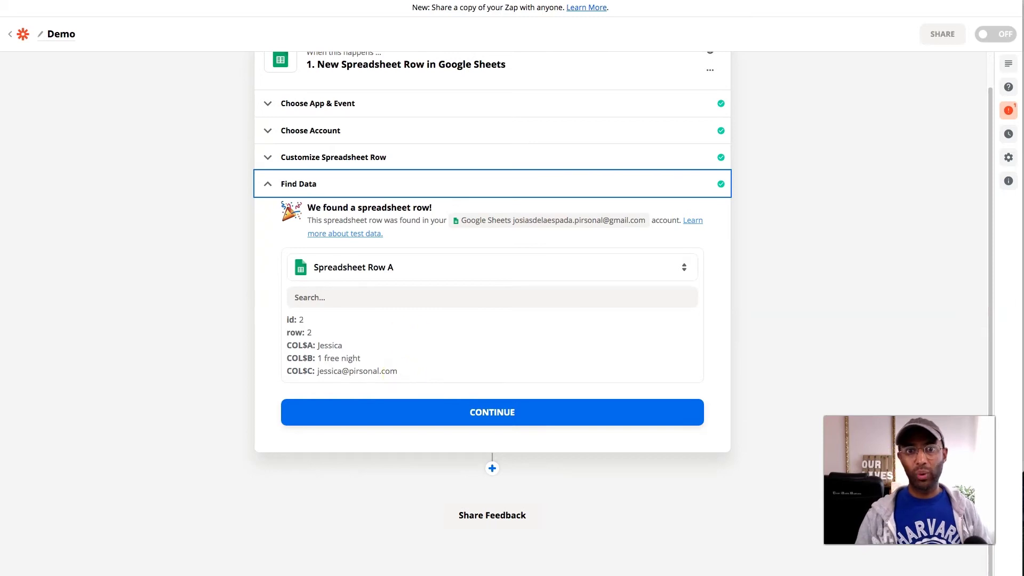
{"action": "key", "text": "ctrl+Tab"}
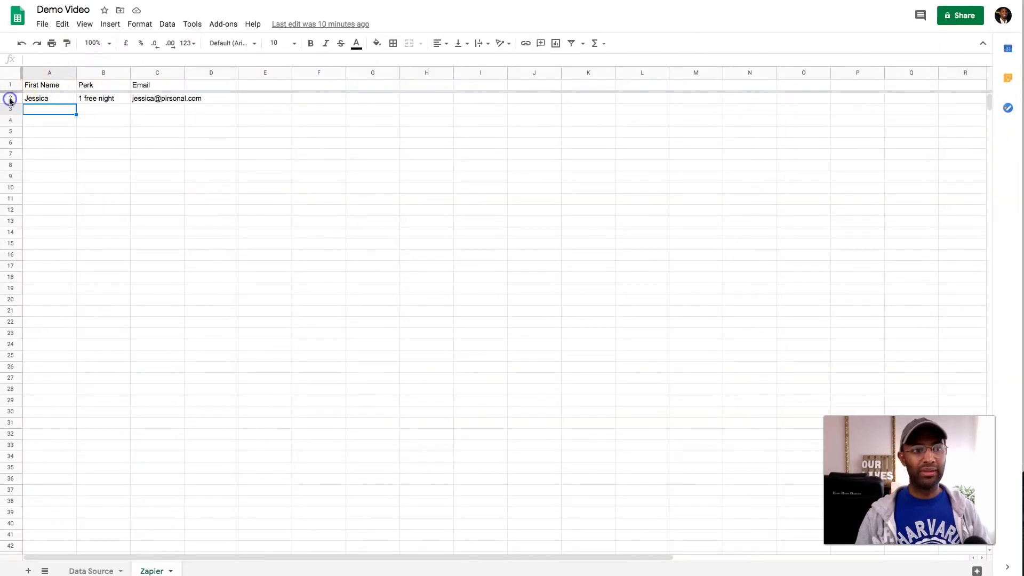
{"action": "left_click", "coordinate": [10, 99]}
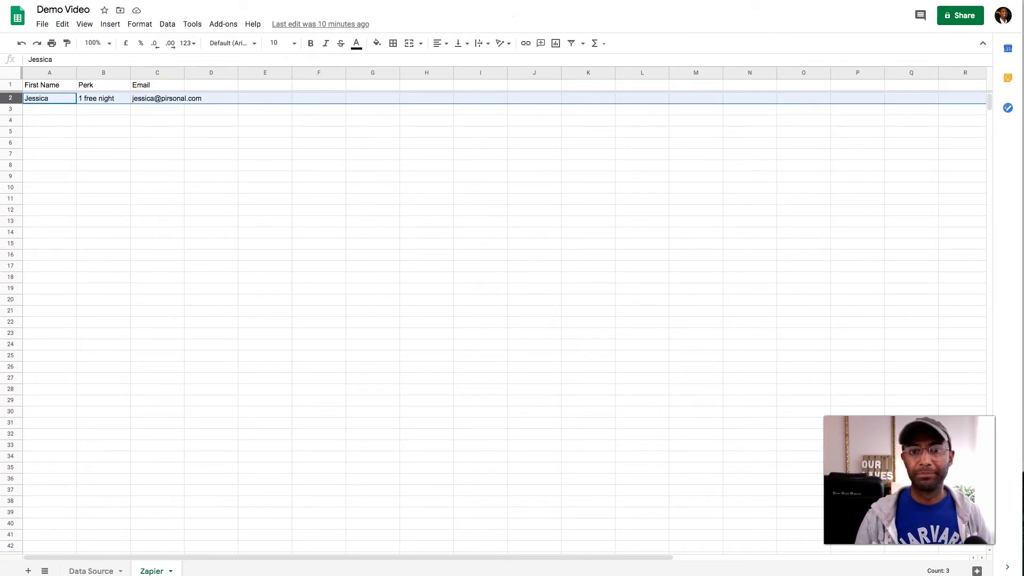
{"action": "key", "text": "ctrl+Tab"}
{"action": "left_click", "coordinate": [423, 410]}
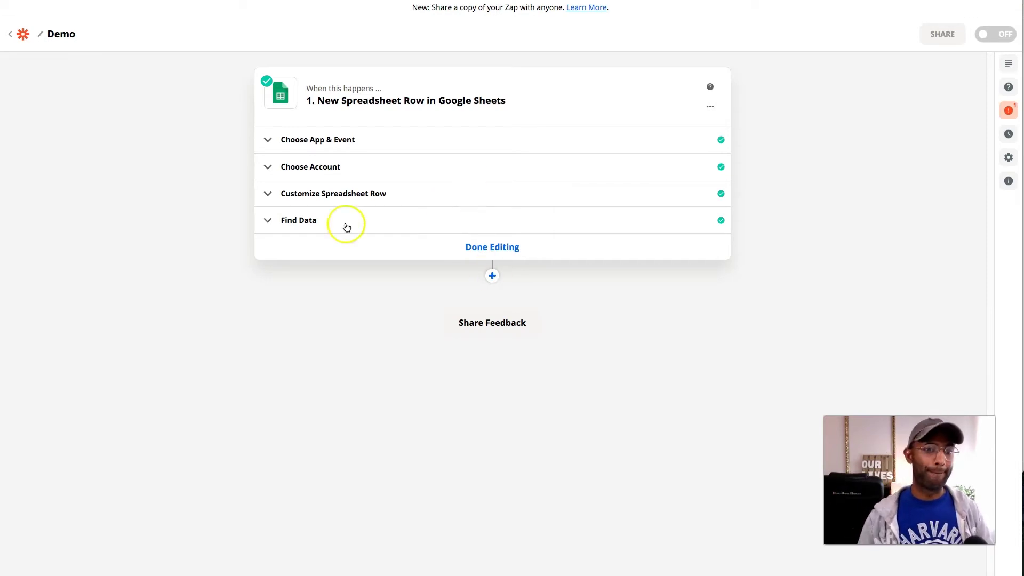
Add an action step below the trigger using the Pirsonal - App.pirsonal.com (1.0.0) app.
{"action": "left_click", "coordinate": [492, 276]}
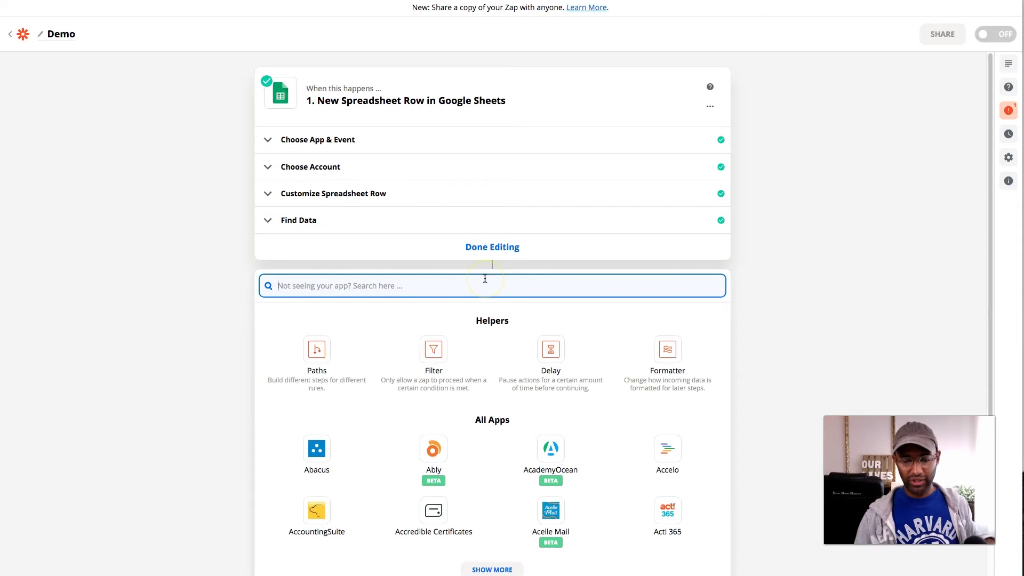
{"action": "type", "text": "app.pir"}
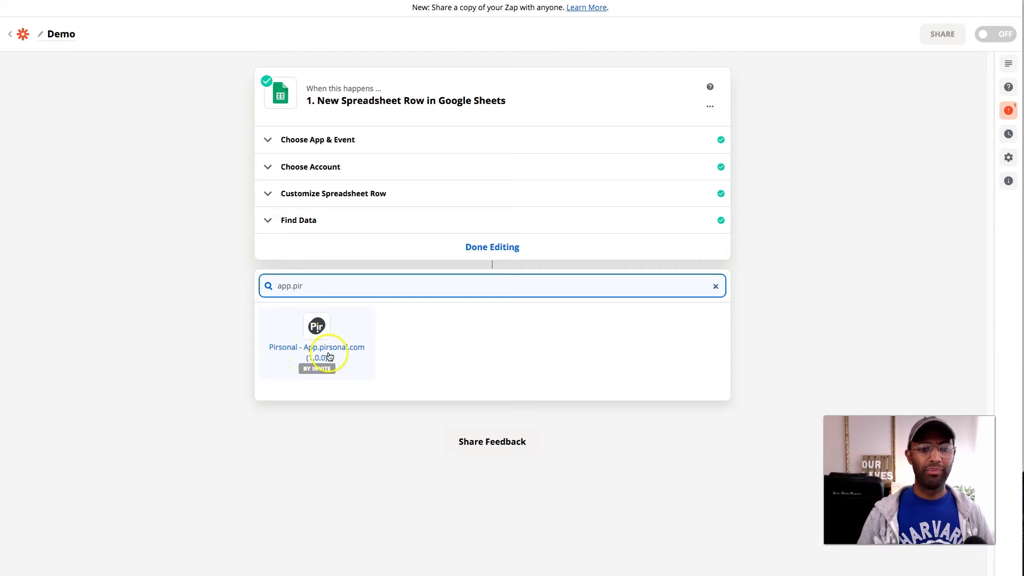
{"action": "left_click", "coordinate": [334, 347]}
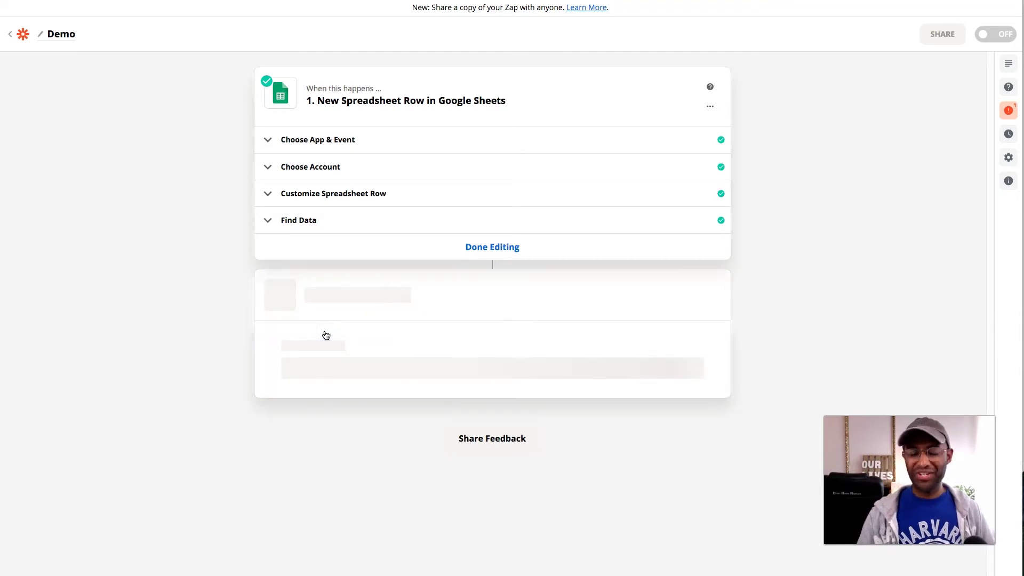
{"action": "left_click", "coordinate": [405, 327]}
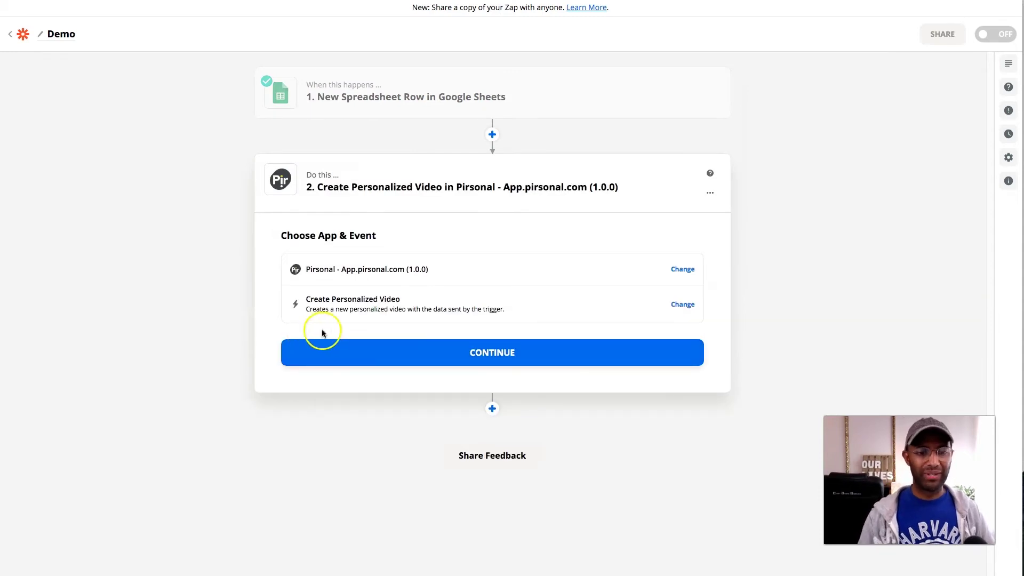
Set the Pirsonal action event to Create Personalized Video and continue to the account selection.
{"action": "left_click", "coordinate": [310, 345]}
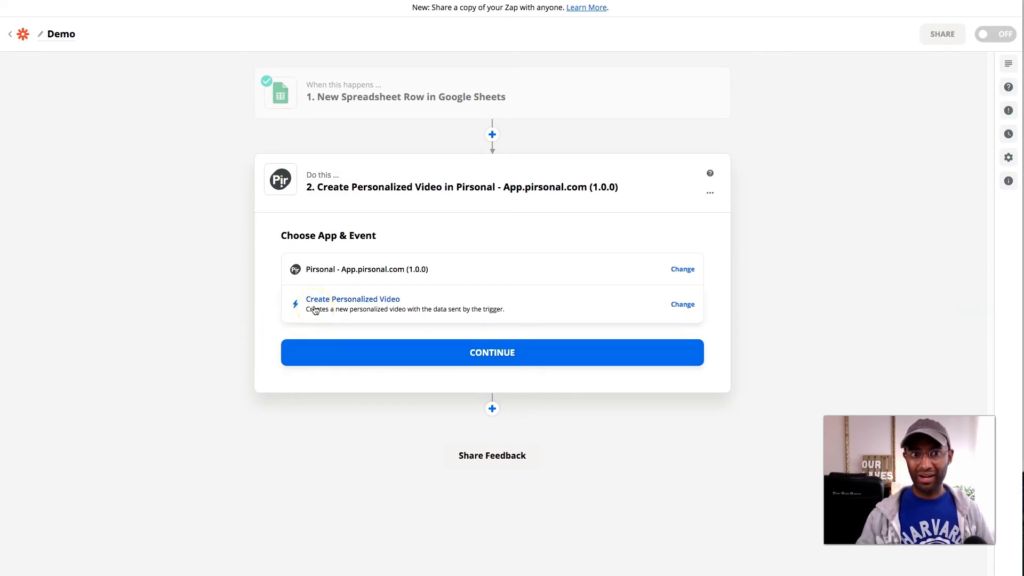
{"action": "left_click", "coordinate": [349, 309]}
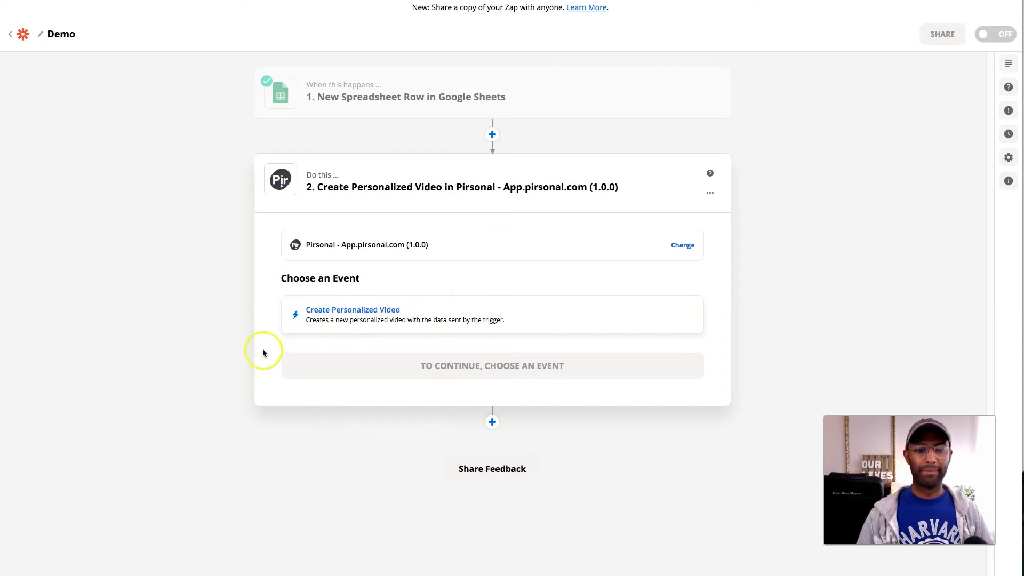
{"action": "left_click", "coordinate": [361, 320]}
{"action": "left_click", "coordinate": [616, 358]}
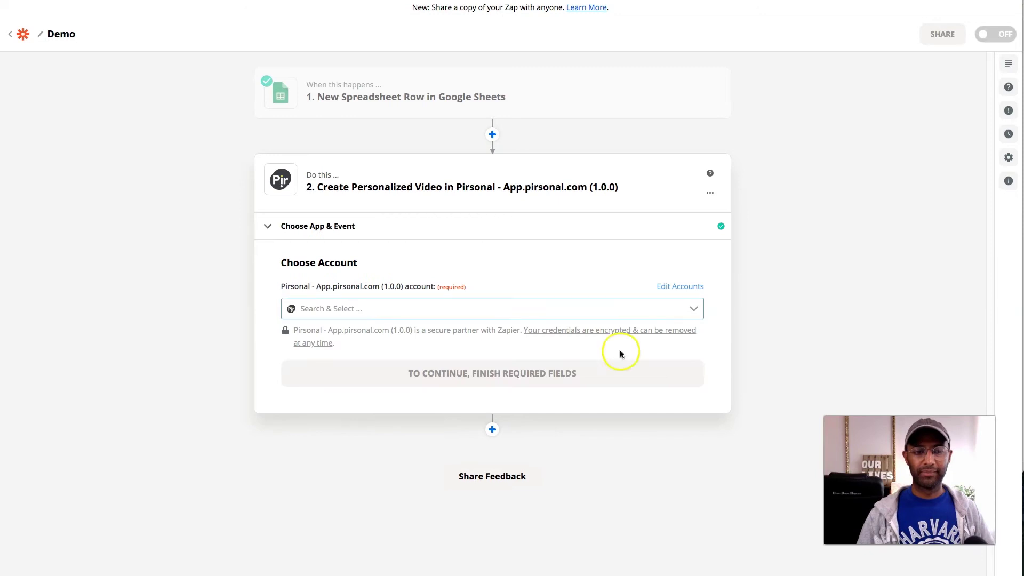
Connect the action to the Pirsonal account added 4 hours ago, look at the account menu in Pirsonal, and continue to the video customization.
{"action": "left_click", "coordinate": [694, 309]}
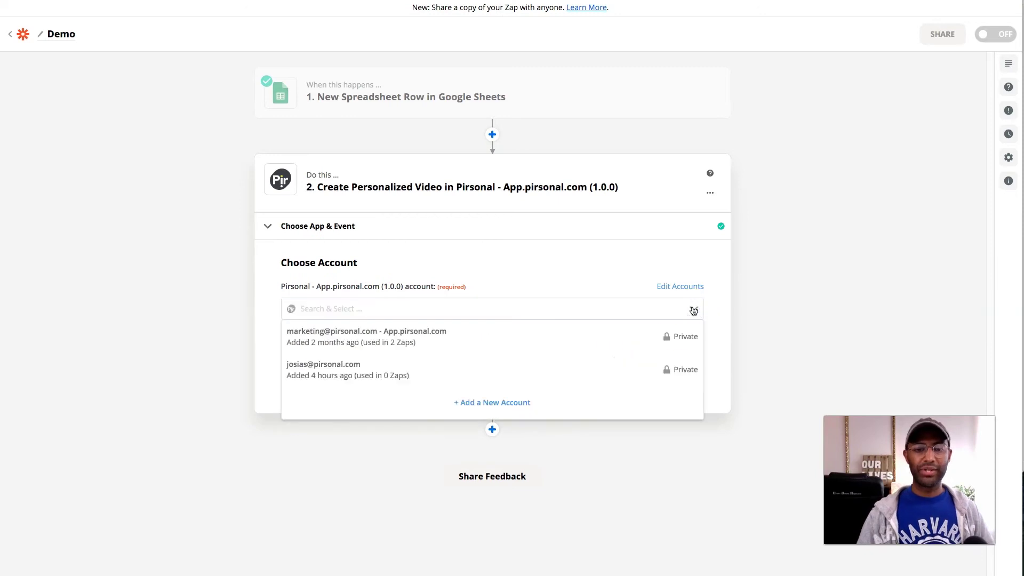
{"action": "left_click", "coordinate": [360, 371]}
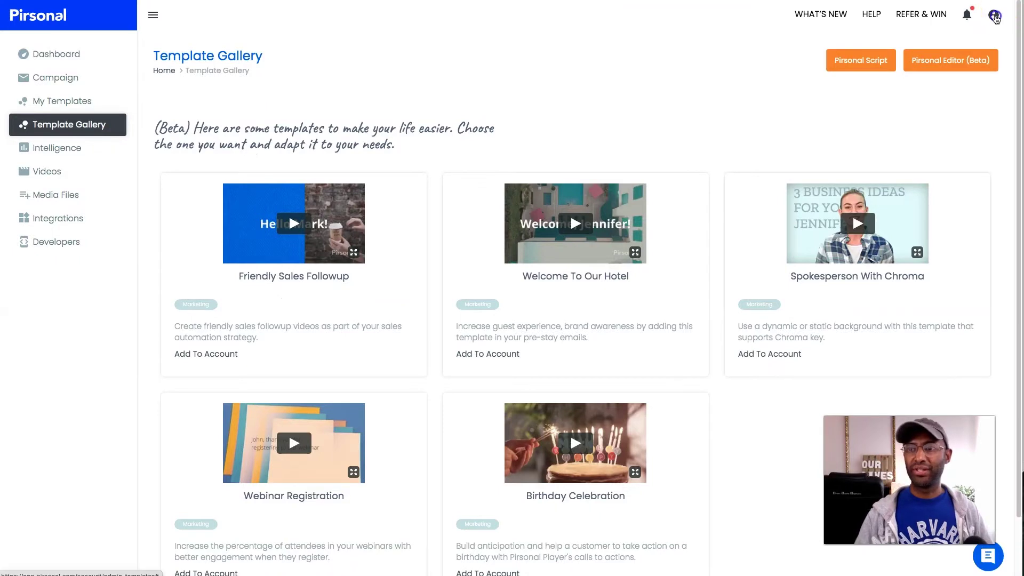
{"action": "left_click", "coordinate": [993, 15]}
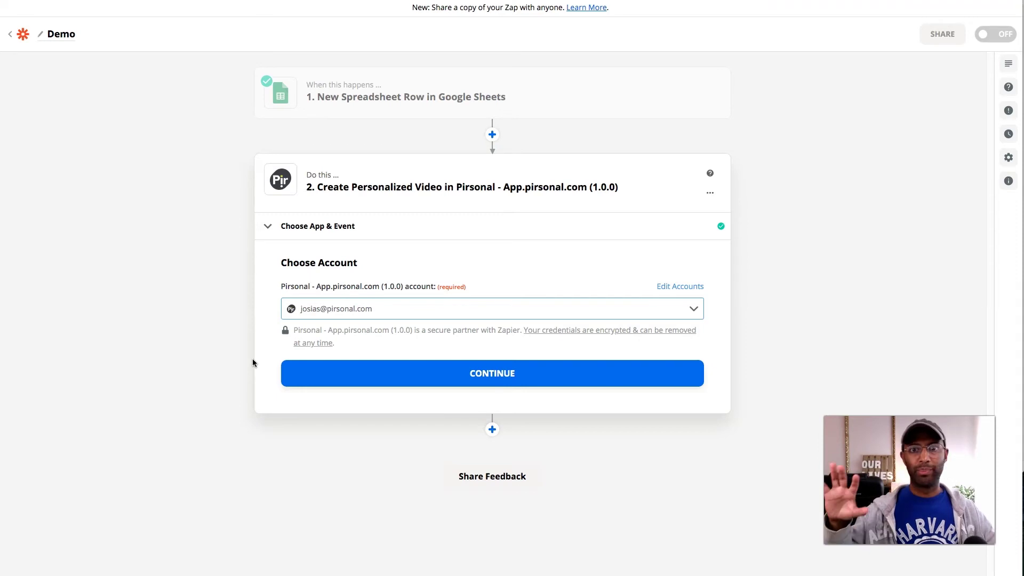
{"action": "left_click", "coordinate": [324, 380]}
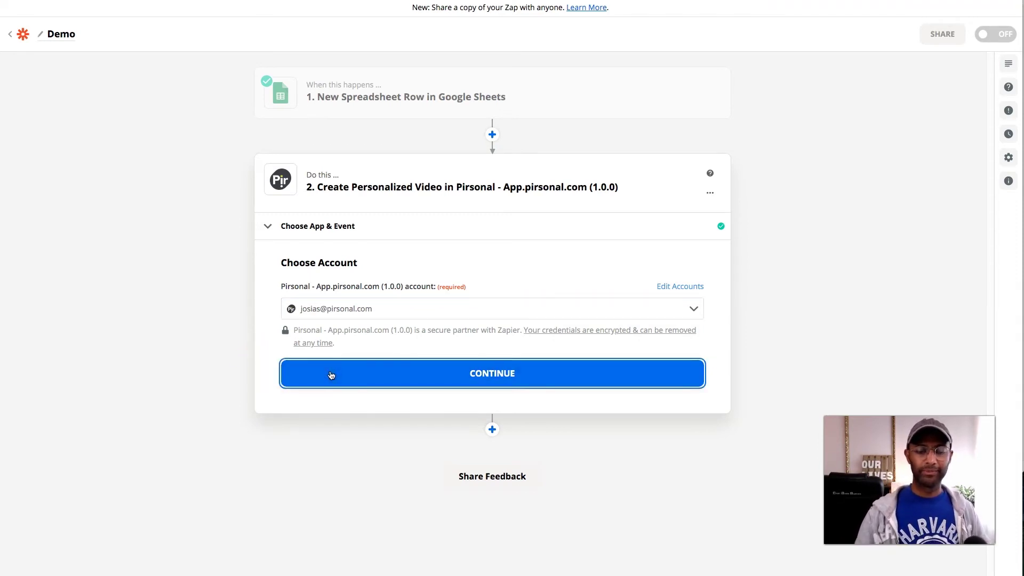
{"action": "left_click", "coordinate": [332, 375]}
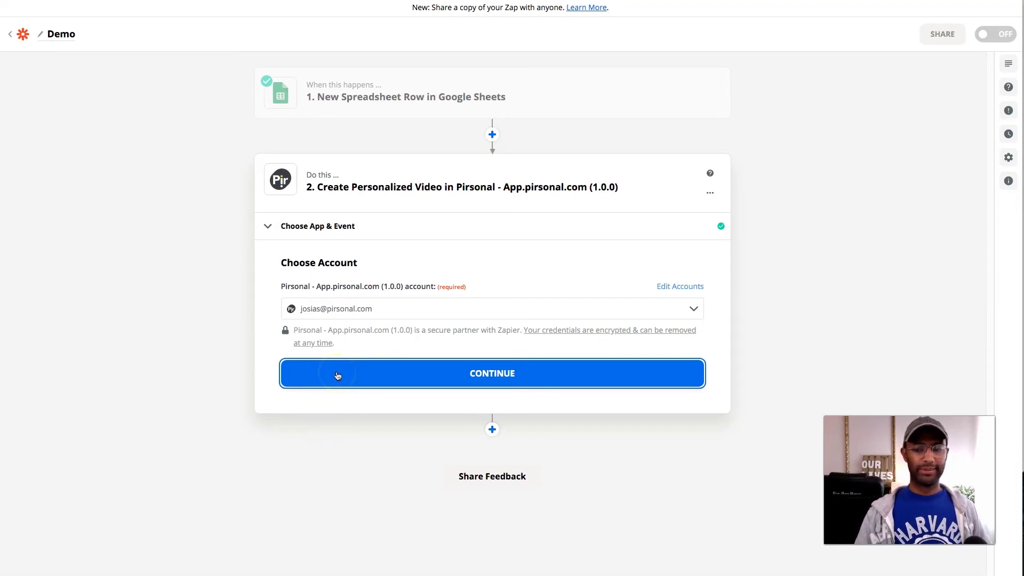
{"action": "left_click", "coordinate": [339, 370]}
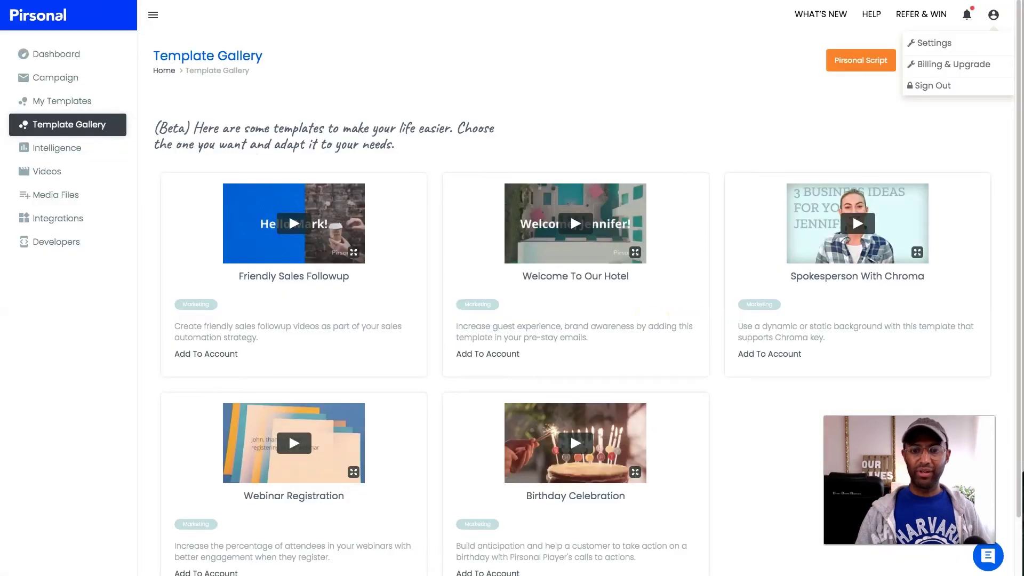
Check the Welcome To Our Hotel template's name in Pirsonal's Template Gallery and choose that template for the personalized video action in Zapier.
{"action": "left_click", "coordinate": [552, 280]}
{"action": "left_click_drag", "start_coordinate": [525, 278], "coordinate": [635, 277]}
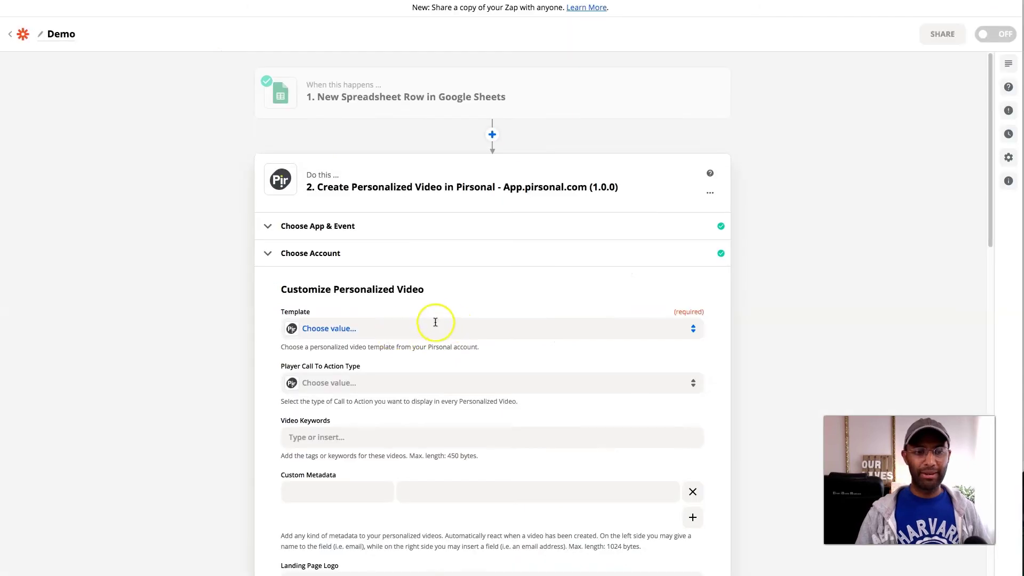
{"action": "left_click", "coordinate": [381, 243]}
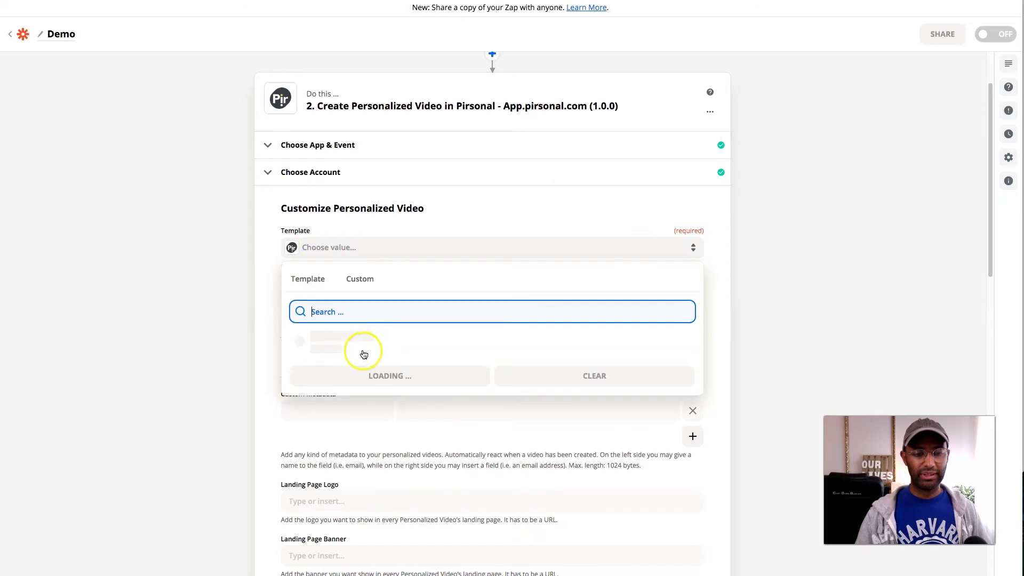
{"action": "left_click", "coordinate": [299, 421]}
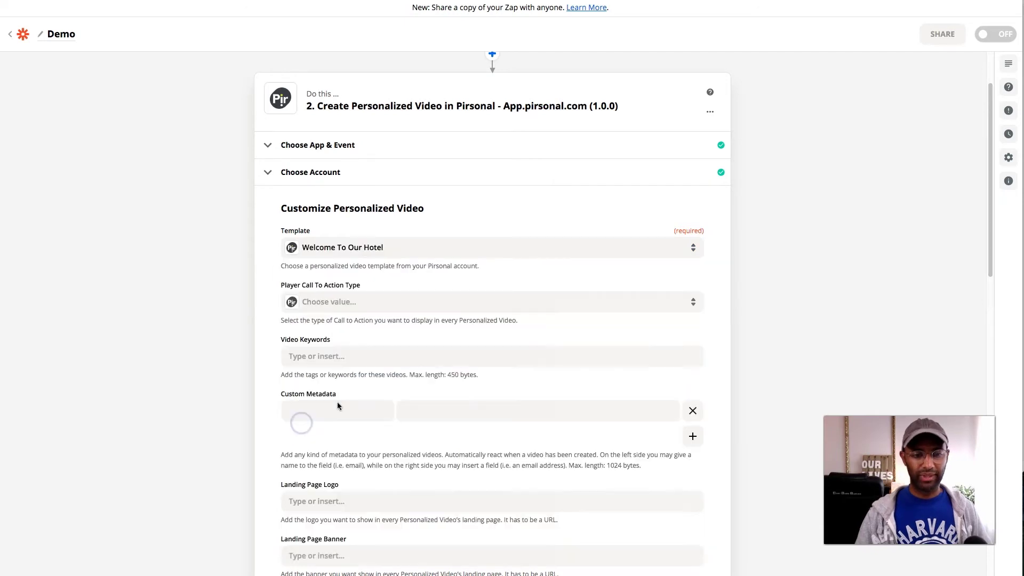
{"action": "left_click", "coordinate": [660, 248]}
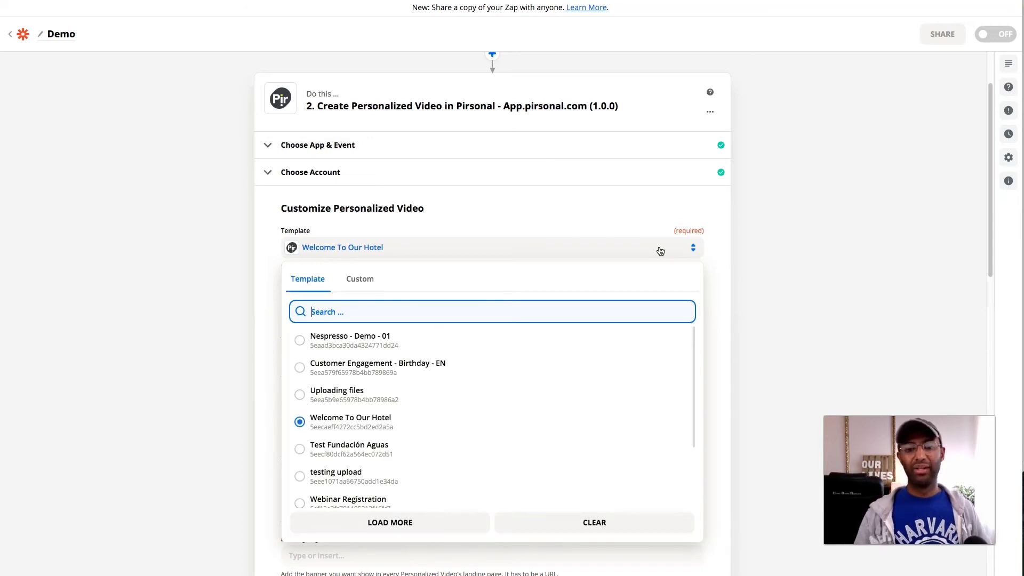
{"action": "left_click", "coordinate": [666, 213]}
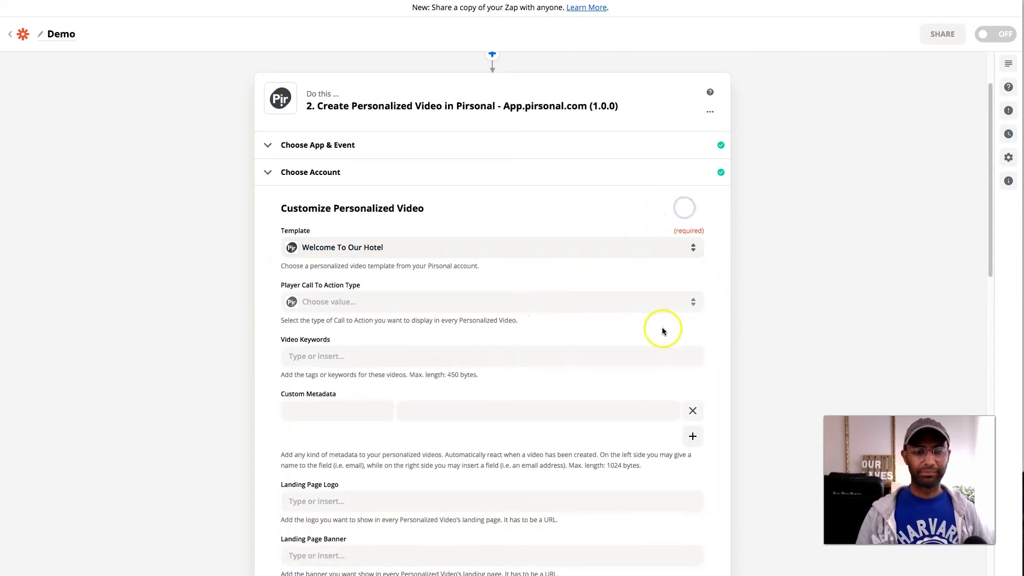
{"action": "scroll", "coordinate": [706, 323], "scroll_direction": "down", "scroll_amount": 1}
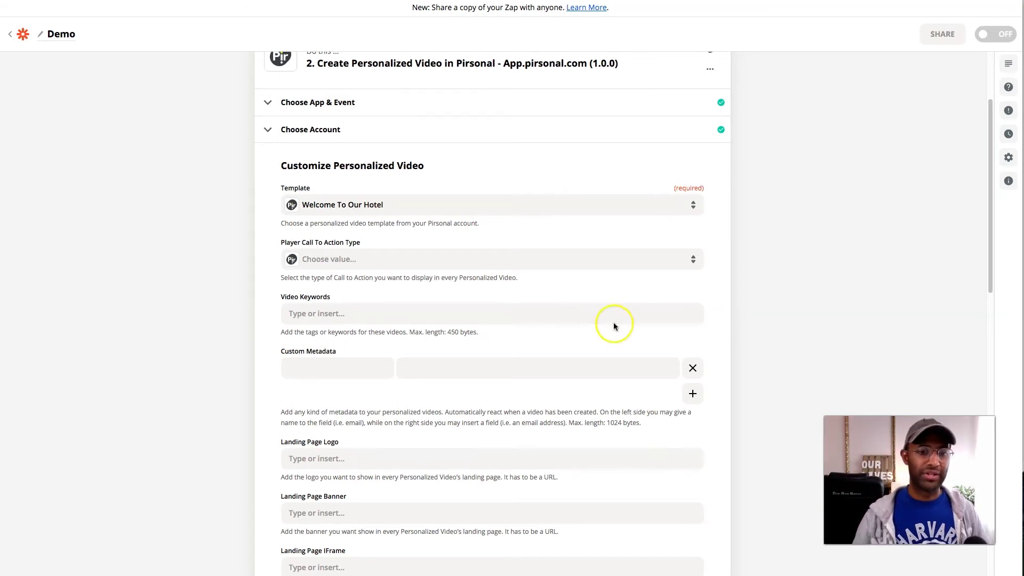
Set the Player Call To Action Type of the personalized video to Text.
{"action": "scroll", "coordinate": [311, 272], "scroll_direction": "down", "scroll_amount": 2}
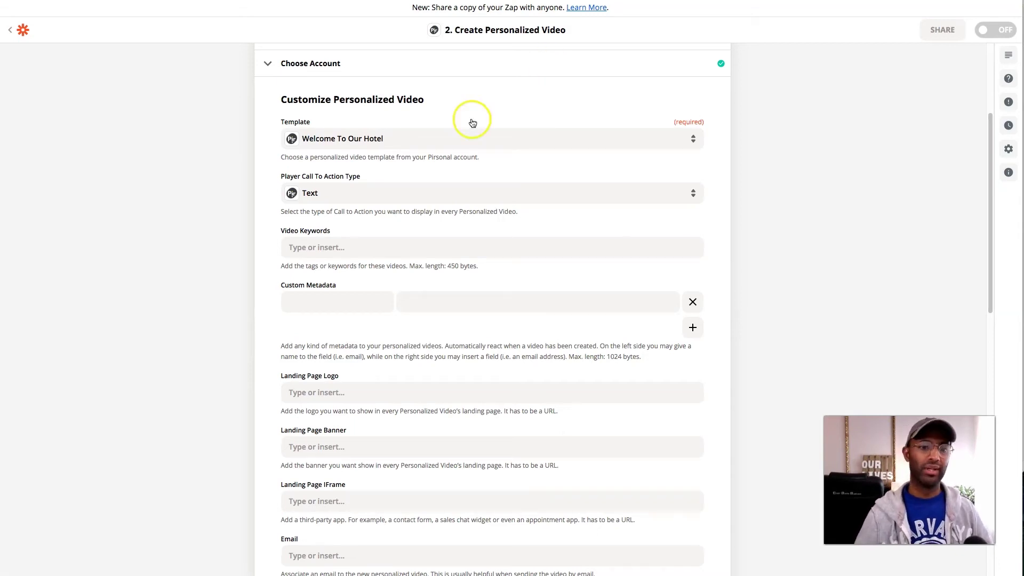
{"action": "left_click", "coordinate": [337, 188]}
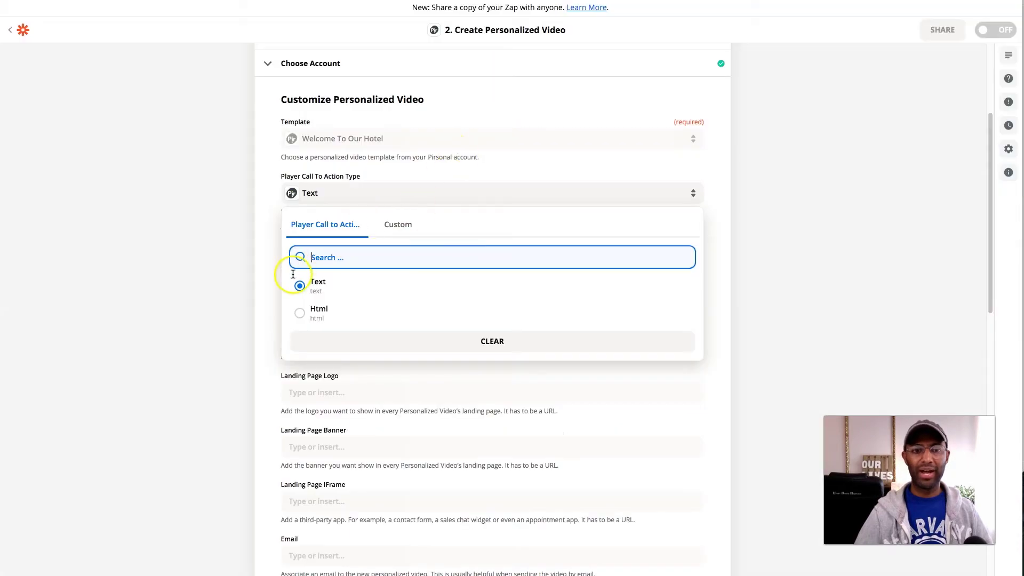
{"action": "left_click", "coordinate": [299, 280]}
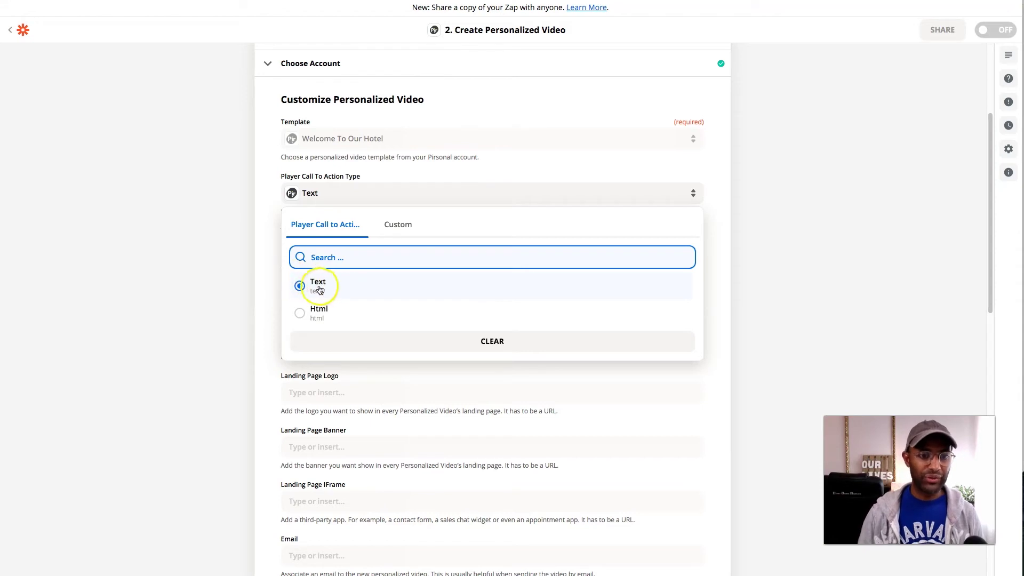
{"action": "left_click", "coordinate": [333, 288]}
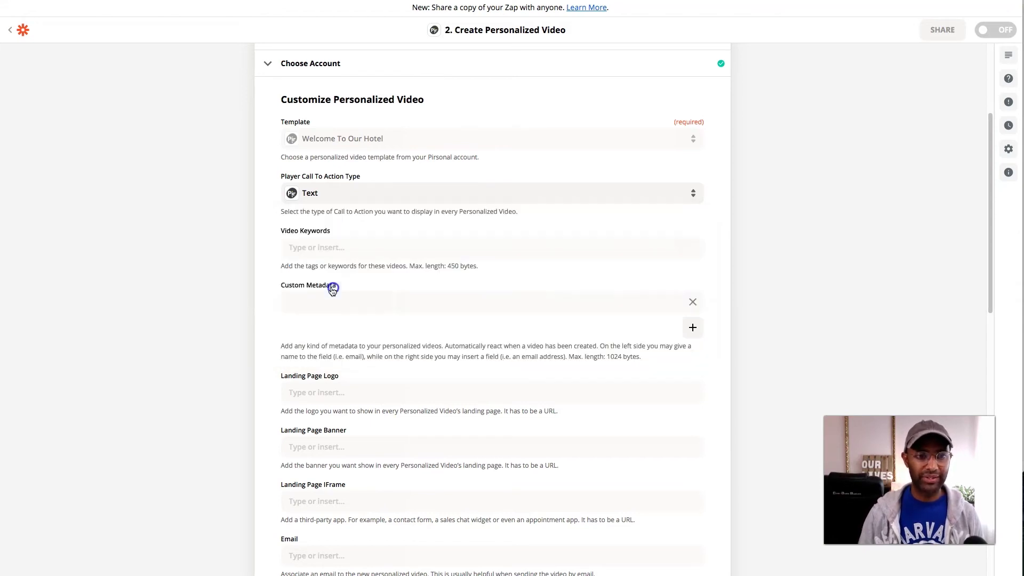
Fill Video Keywords with the sheet's Perk field followed by ", emea hotels".
{"action": "scroll", "coordinate": [268, 301], "scroll_direction": "down", "scroll_amount": 1}
{"action": "left_click", "coordinate": [339, 247]}
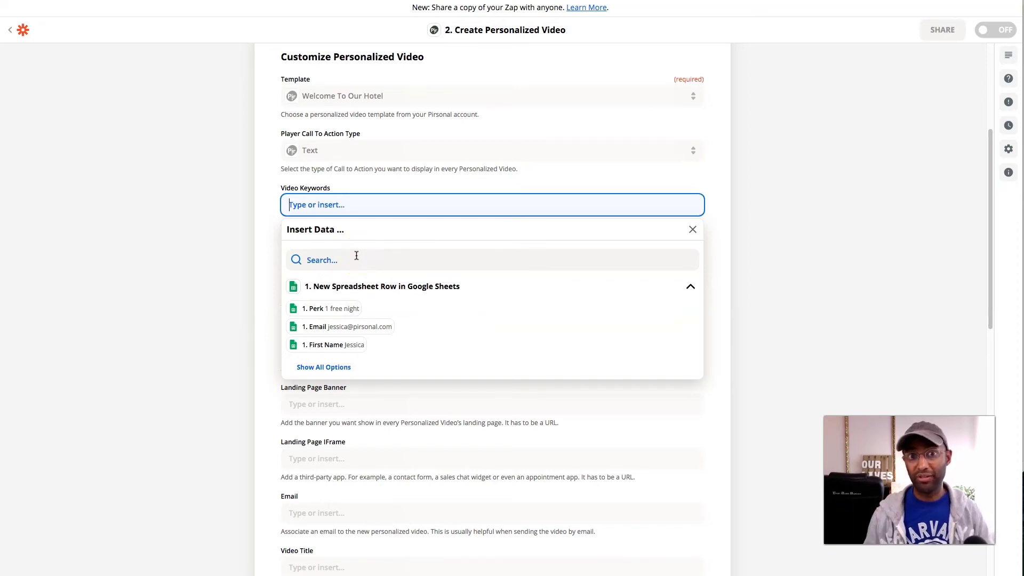
{"action": "left_click", "coordinate": [401, 258]}
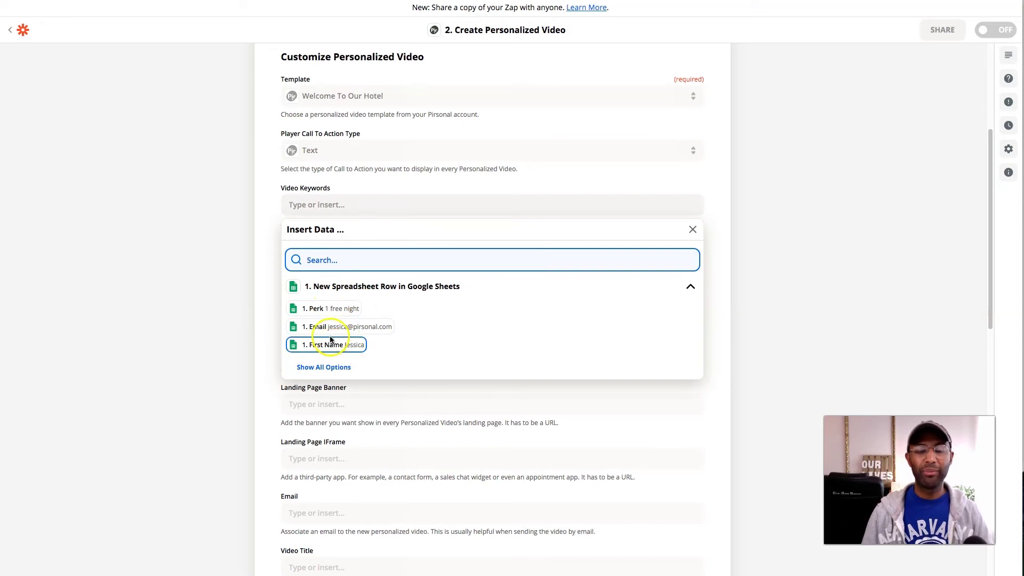
{"action": "left_click", "coordinate": [322, 308]}
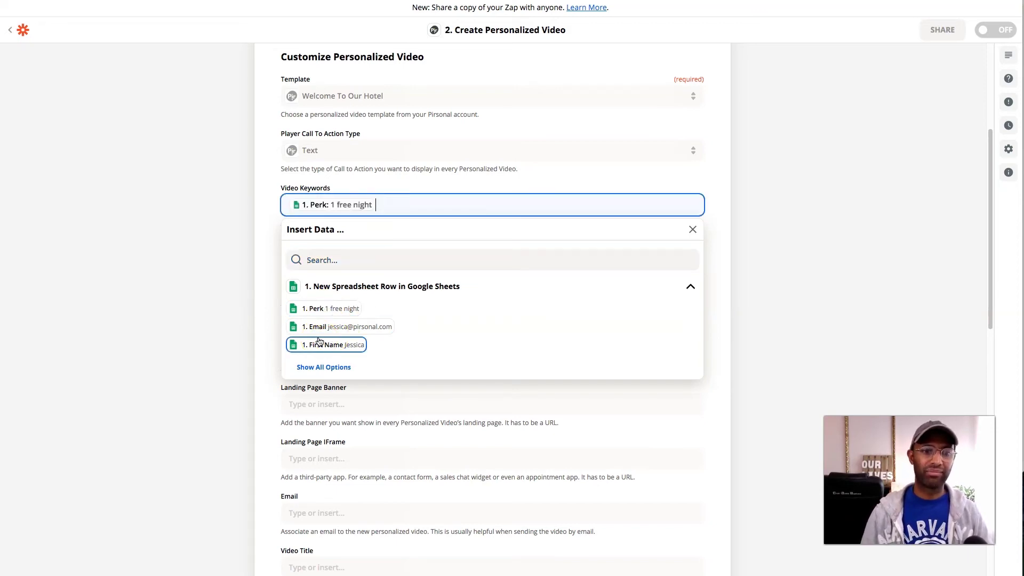
{"action": "left_click", "coordinate": [259, 314]}
{"action": "scroll", "coordinate": [374, 213], "scroll_direction": "down", "scroll_amount": 1}
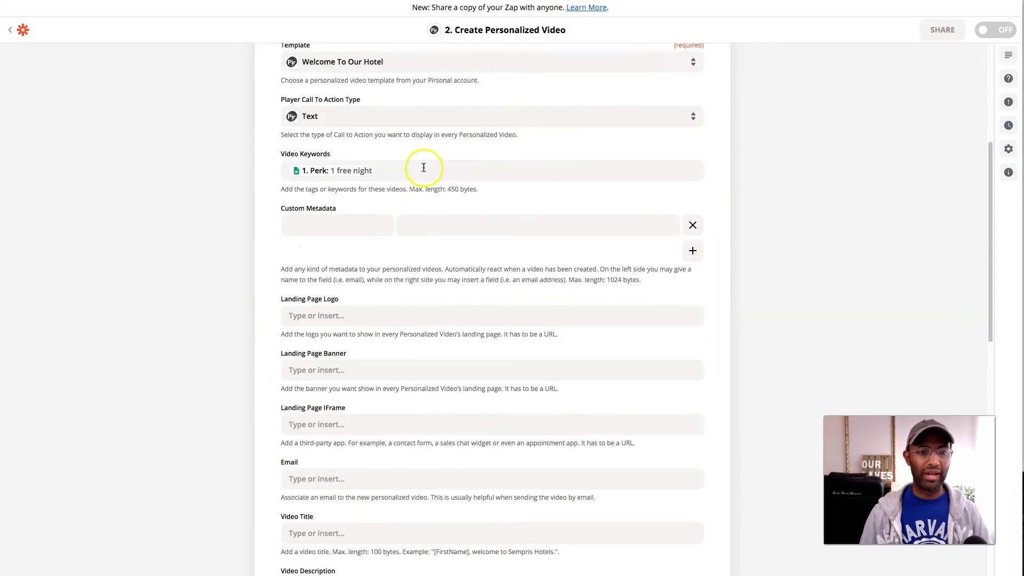
{"action": "left_click", "coordinate": [424, 168]}
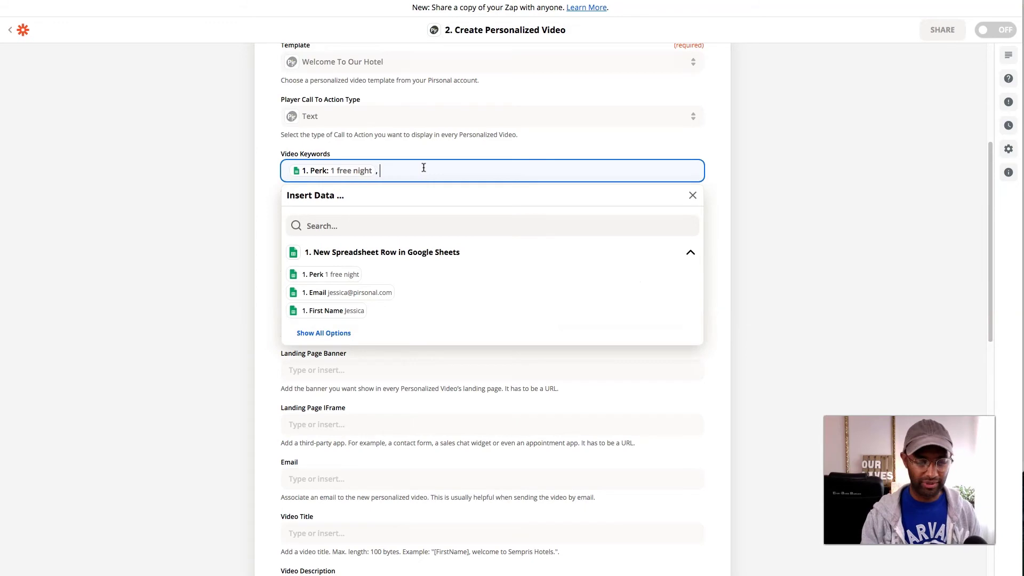
{"action": "type", "text": ", emea hotels"}
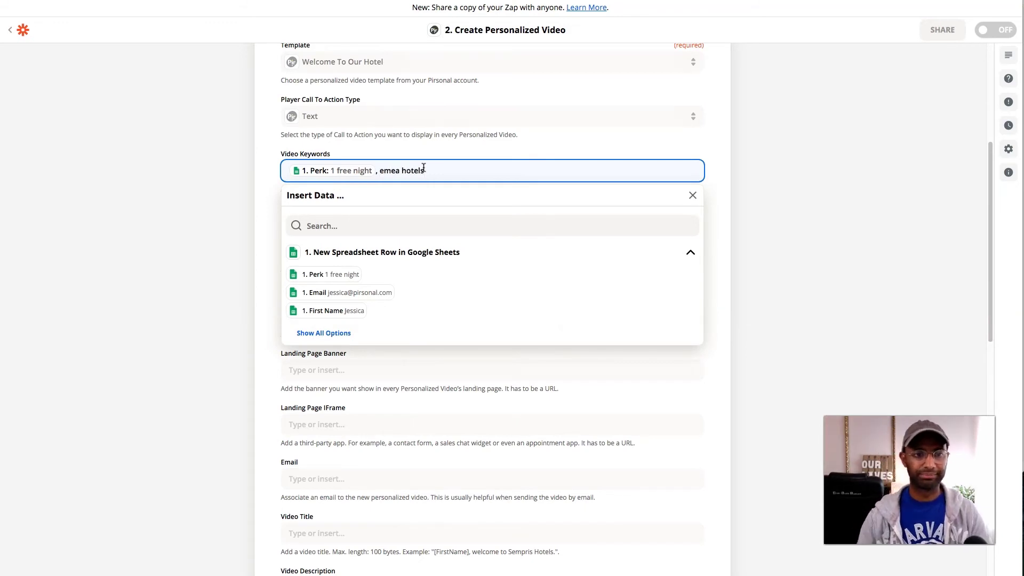
{"action": "left_click", "coordinate": [269, 242]}
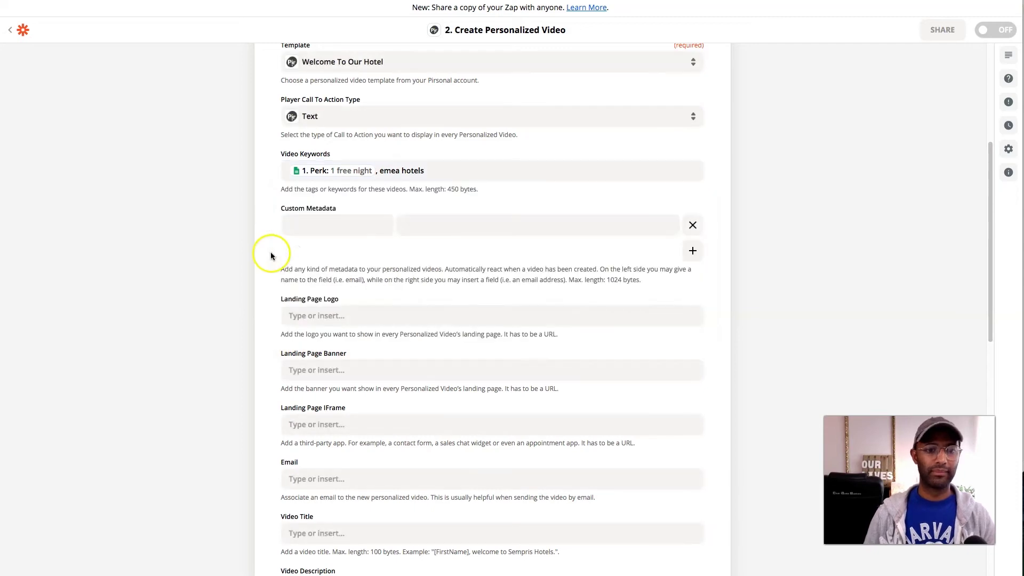
Look at the Custom Metadata name and value fields and the sheet data offered for them, leaving both empty.
{"action": "scroll", "coordinate": [271, 256], "scroll_direction": "down", "scroll_amount": 1}
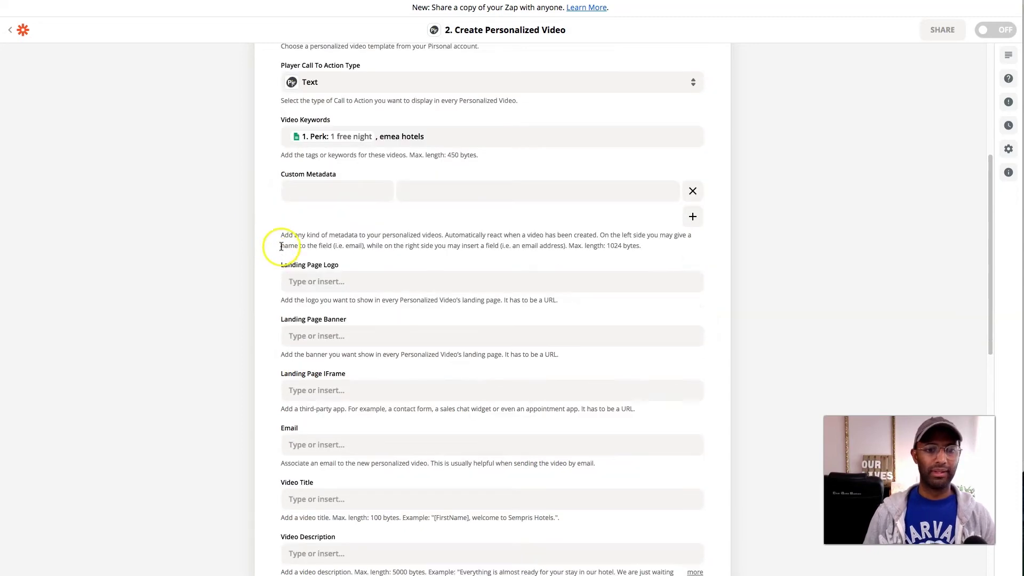
{"action": "left_click", "coordinate": [318, 187]}
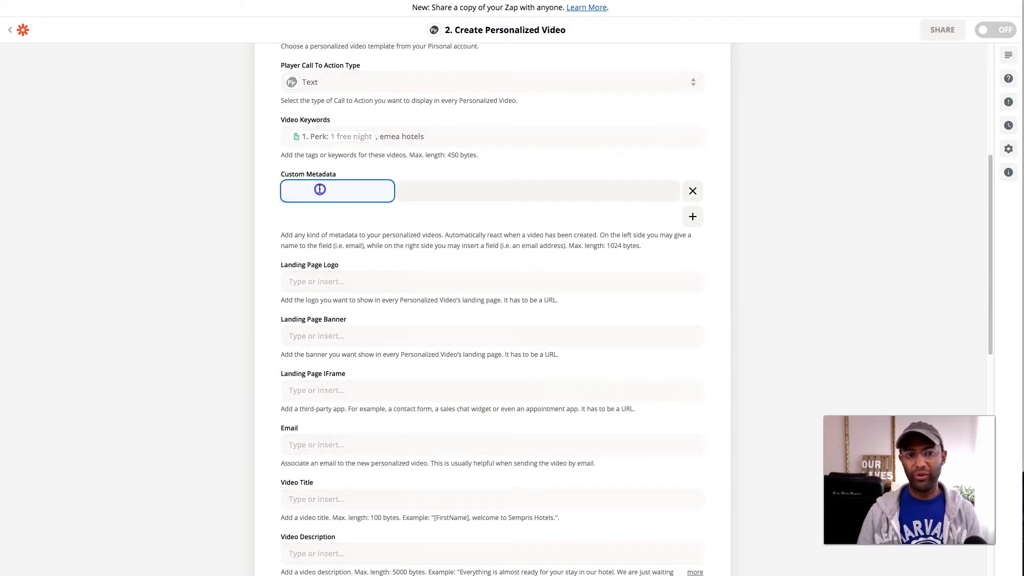
{"action": "left_click", "coordinate": [523, 190]}
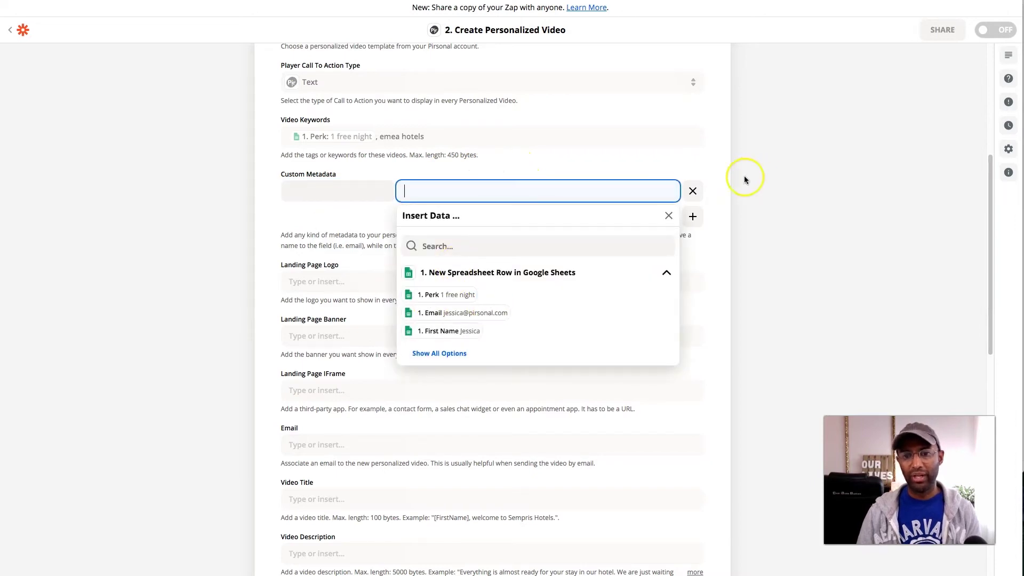
{"action": "left_click", "coordinate": [722, 190]}
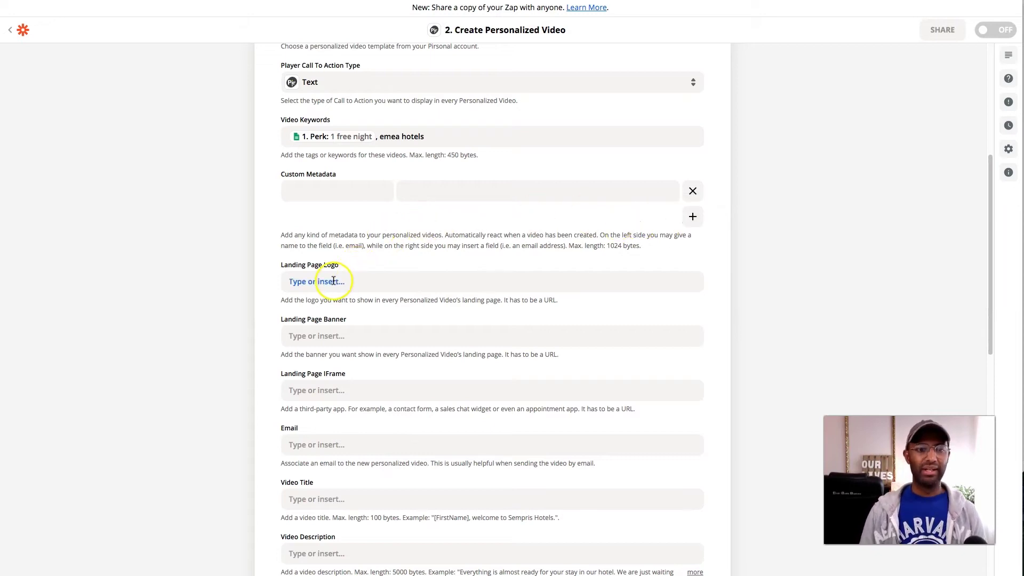
{"action": "left_click", "coordinate": [418, 281]}
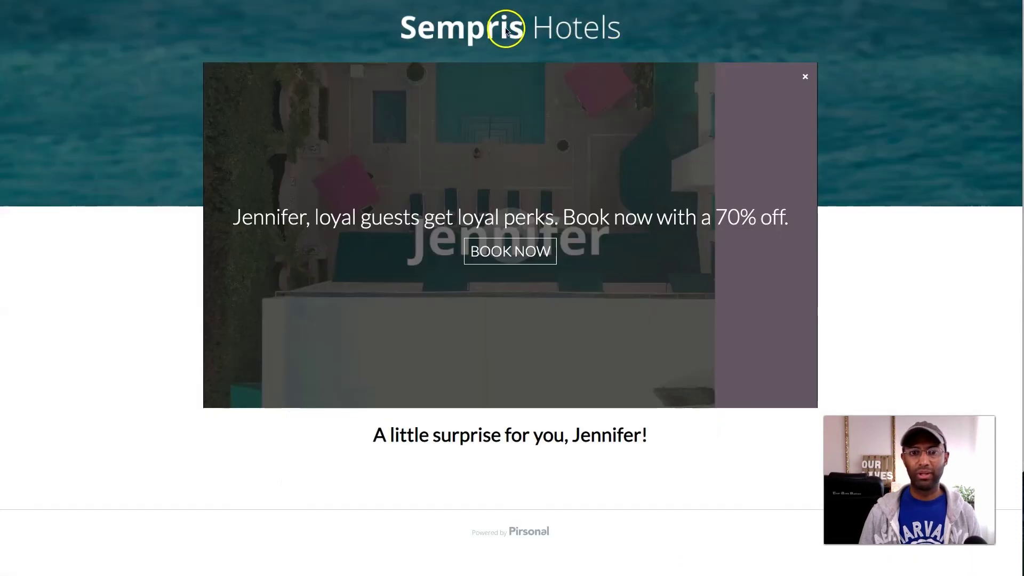
{"action": "right_click", "coordinate": [506, 29]}
{"action": "left_click", "coordinate": [553, 64]}
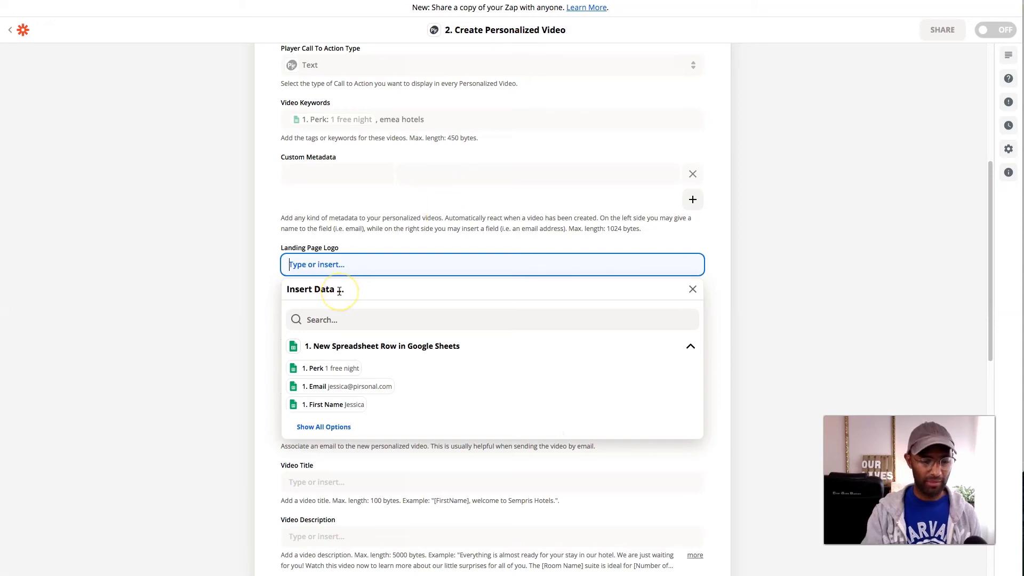
{"action": "type", "text": "https://pirsonalclients.b-cdn.net/sempris_hotels_logo.png"}
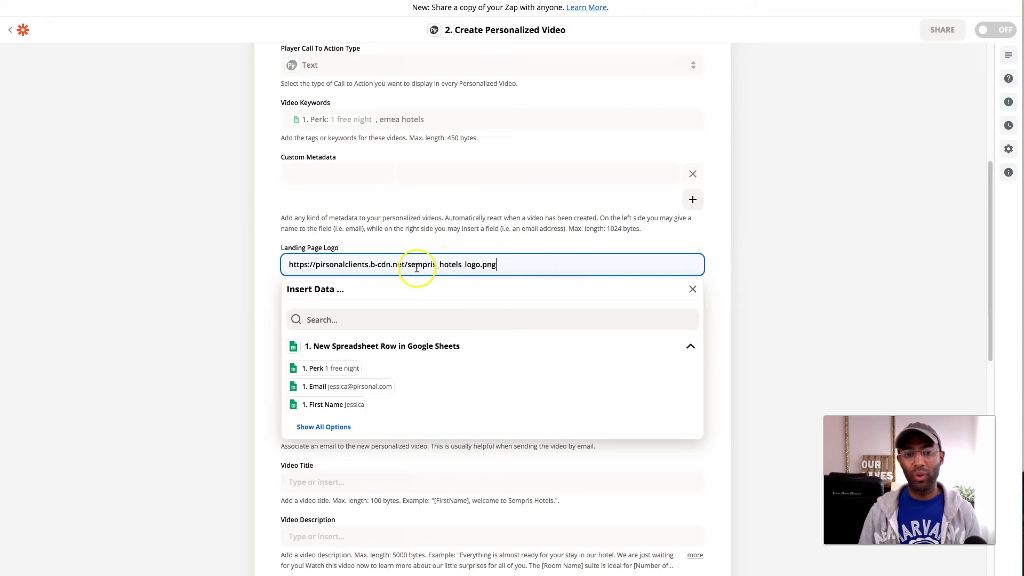
Try replacing sempris_hotels_logo in the Landing Page Logo URL with the sheet's Perk field, and undo the replacement.
{"action": "left_click_drag", "start_coordinate": [407, 265], "coordinate": [480, 266]}
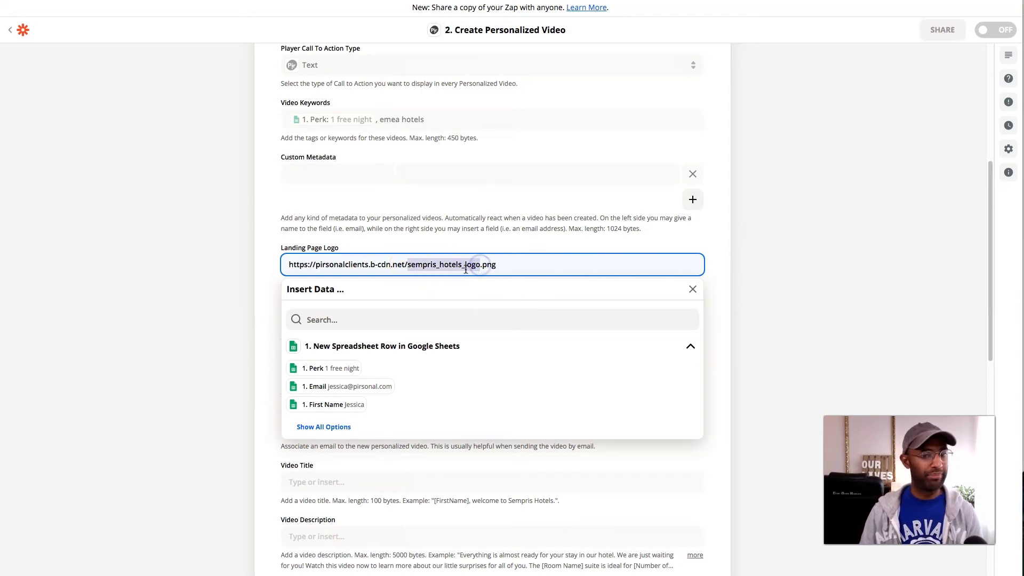
{"action": "left_click", "coordinate": [337, 364]}
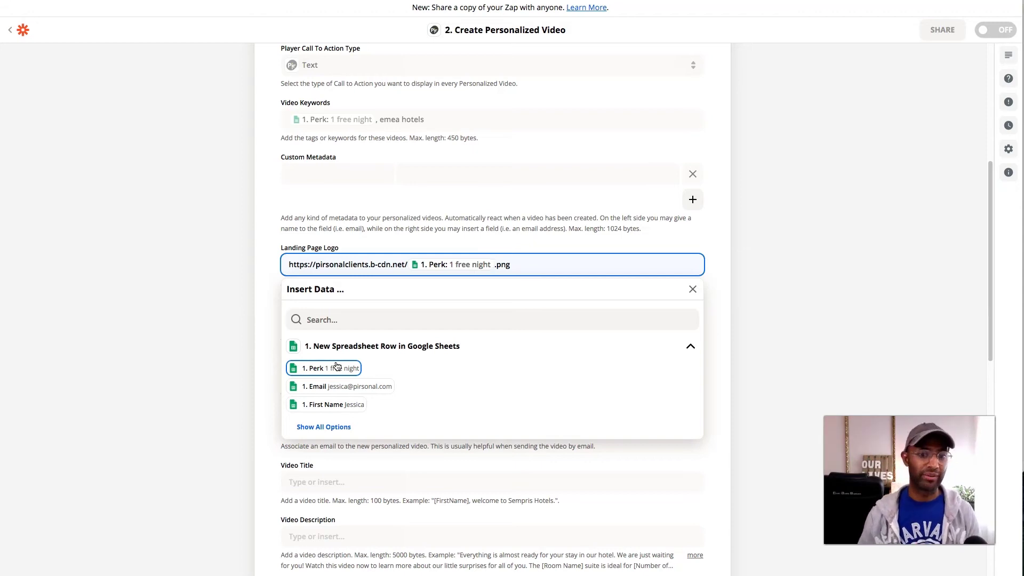
{"action": "key", "text": "ctrl+z"}
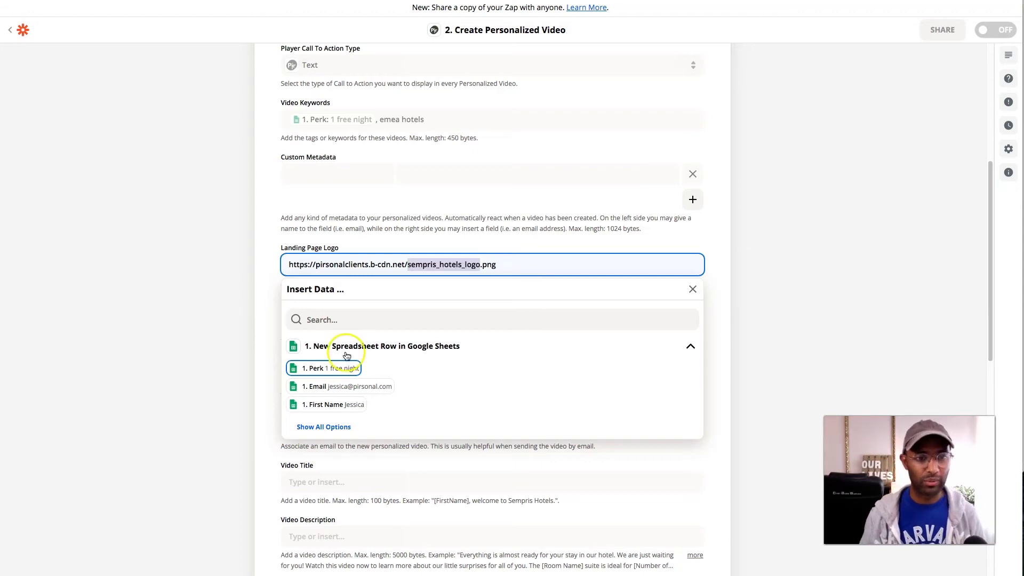
{"action": "left_click", "coordinate": [271, 310]}
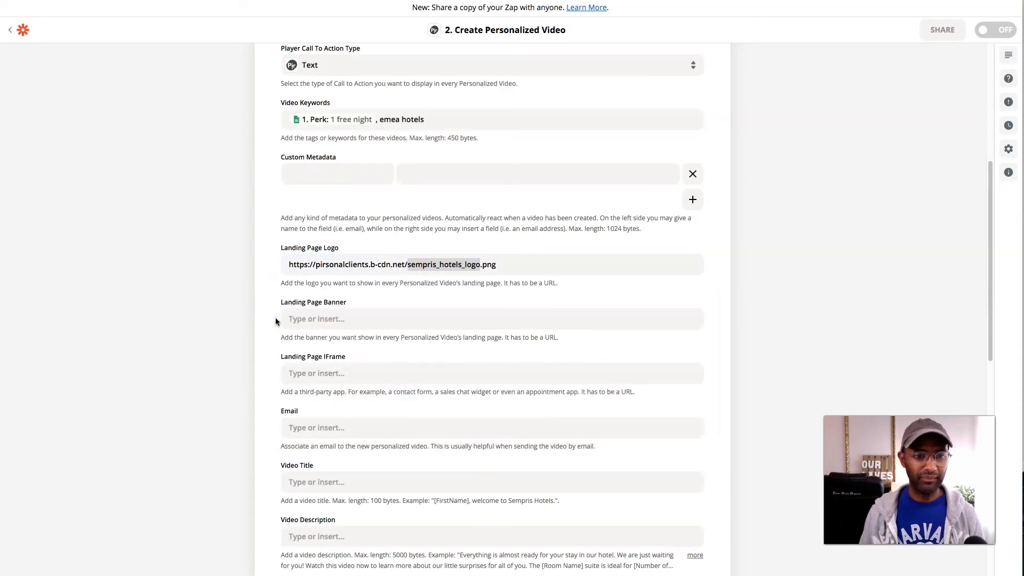
Switch to OpenOffice Calc and copy the landing page banner URL from cell I2 of the Campaign - Demo - 01 (8).xlsx sheet.
{"action": "scroll", "coordinate": [276, 318], "scroll_direction": "down", "scroll_amount": 3}
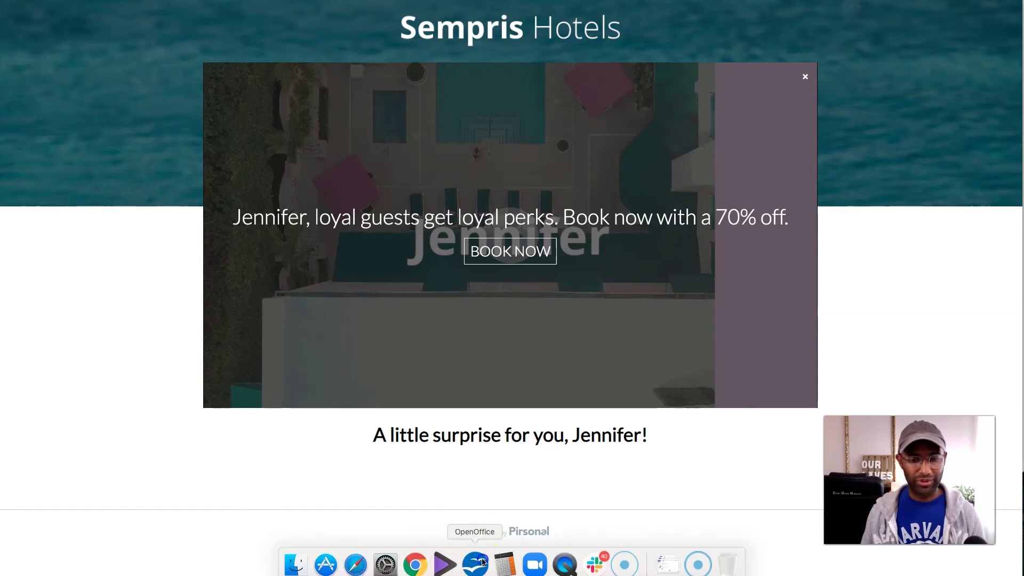
{"action": "left_click", "coordinate": [483, 560]}
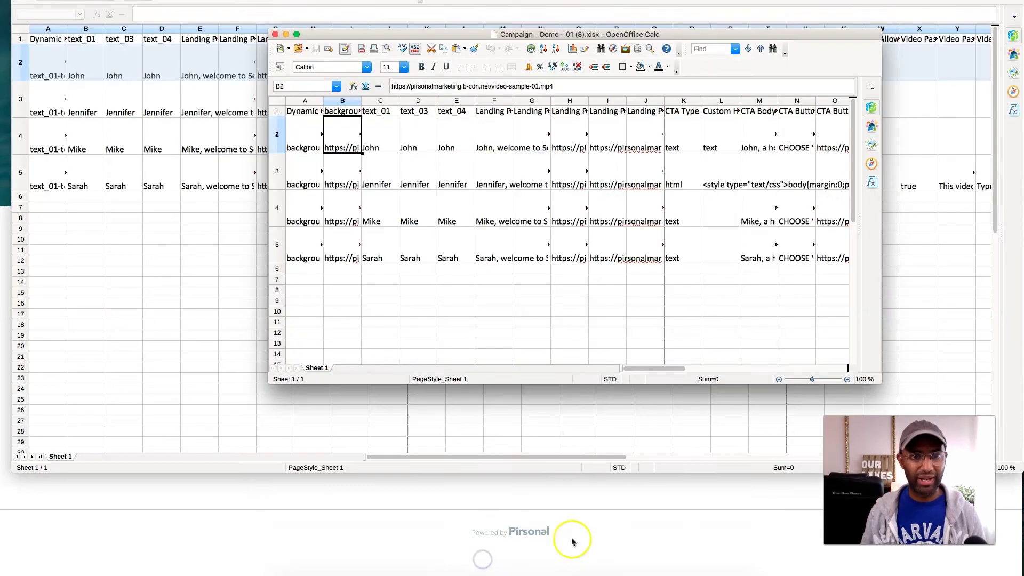
{"action": "left_click", "coordinate": [534, 128]}
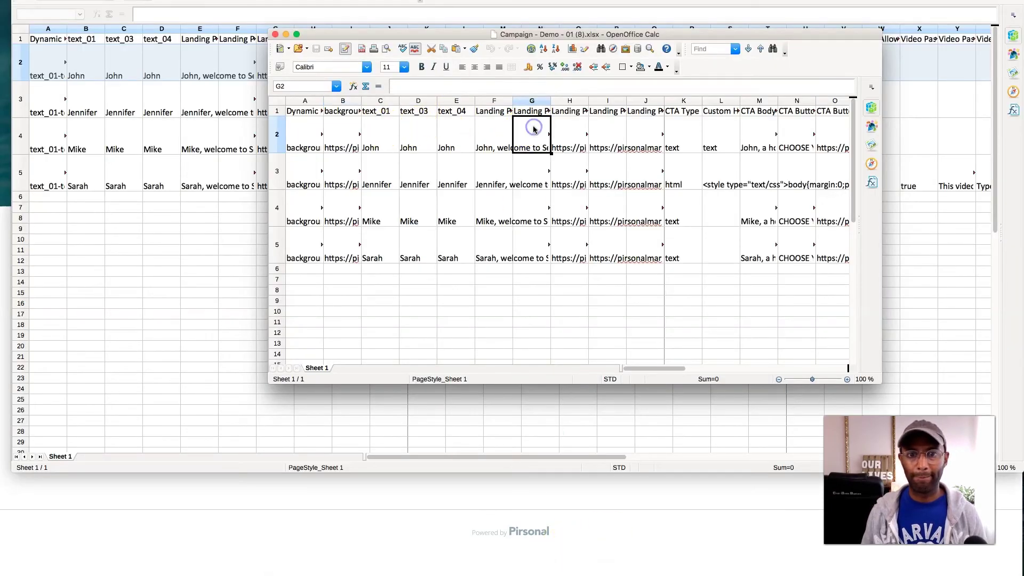
{"action": "left_click", "coordinate": [568, 129]}
{"action": "left_click", "coordinate": [608, 120]}
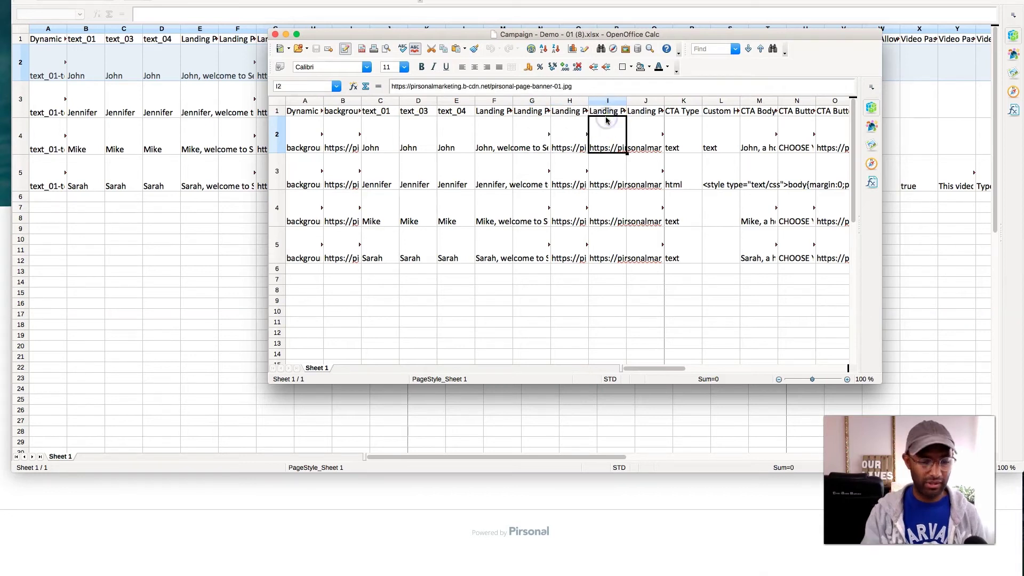
{"action": "left_click", "coordinate": [599, 504]}
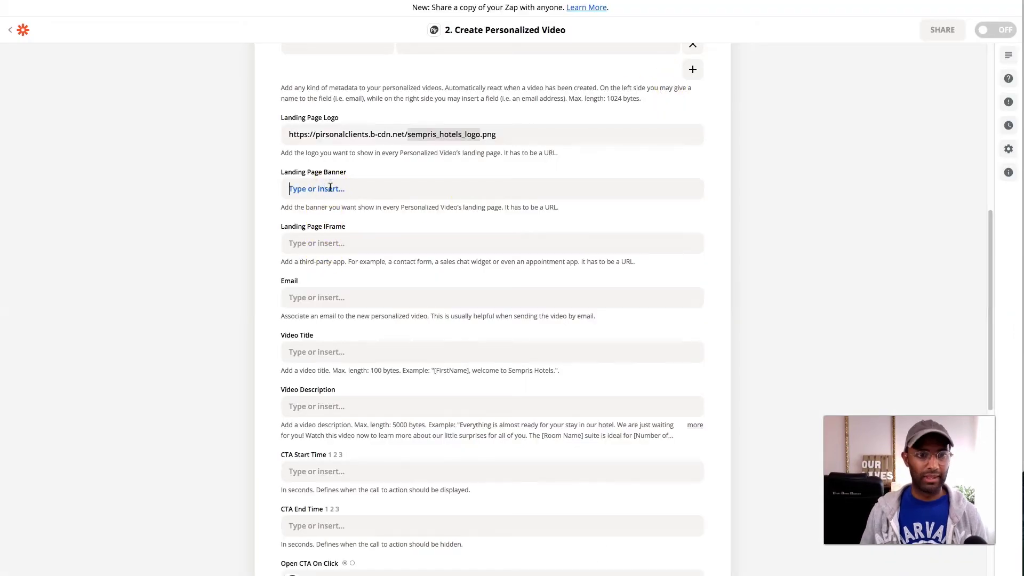
{"action": "left_click", "coordinate": [330, 188]}
{"action": "type", "text": "https://pirsonalmarketing.b-cdn.net/pirsonal-page-banner-01.jpg"}
{"action": "key", "text": "BackSpace"}
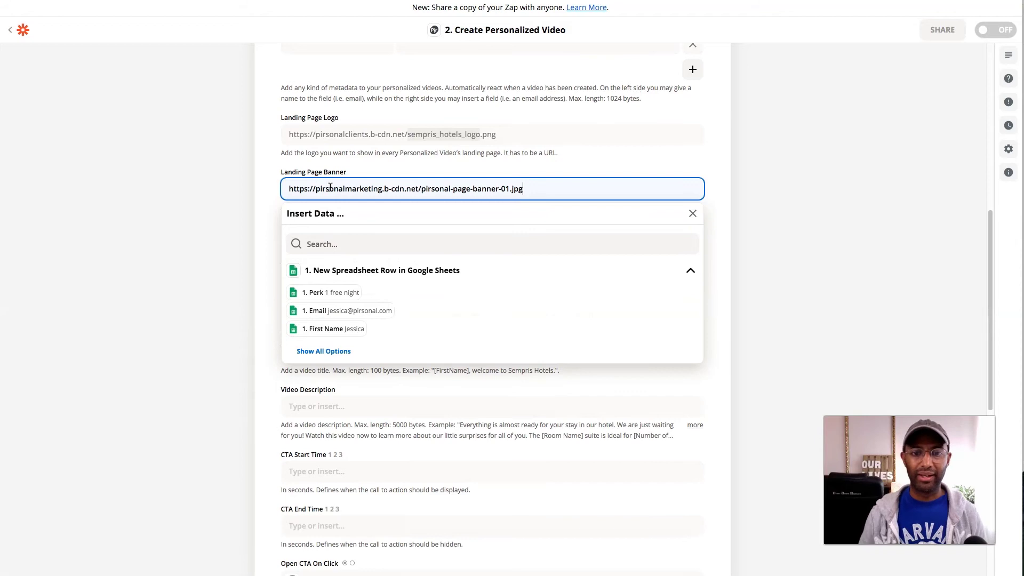
{"action": "left_click", "coordinate": [729, 207]}
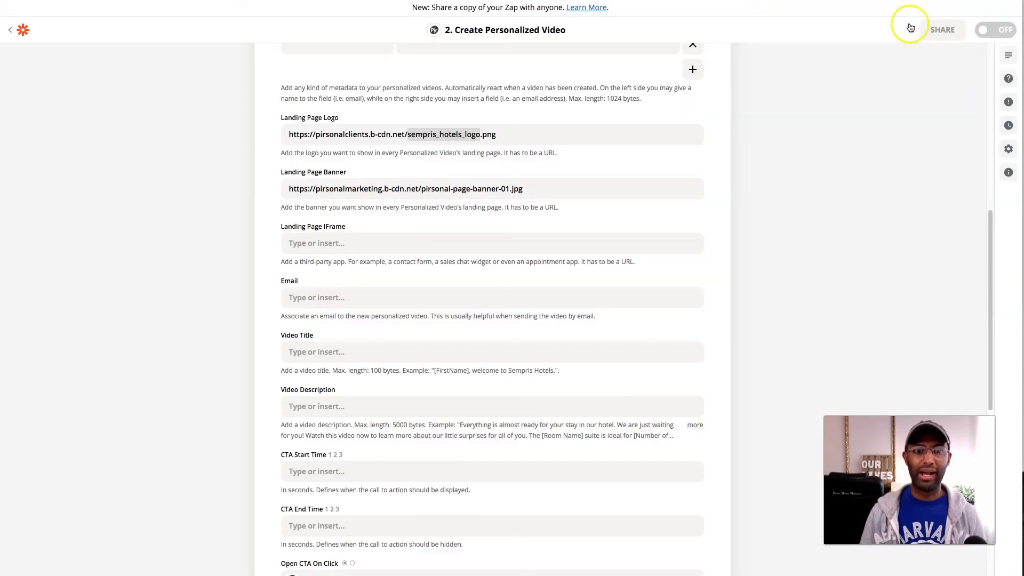
Map the Email field of the personalized video to the sheet row's Email column.
{"action": "scroll", "coordinate": [357, 245], "scroll_direction": "down", "scroll_amount": 2}
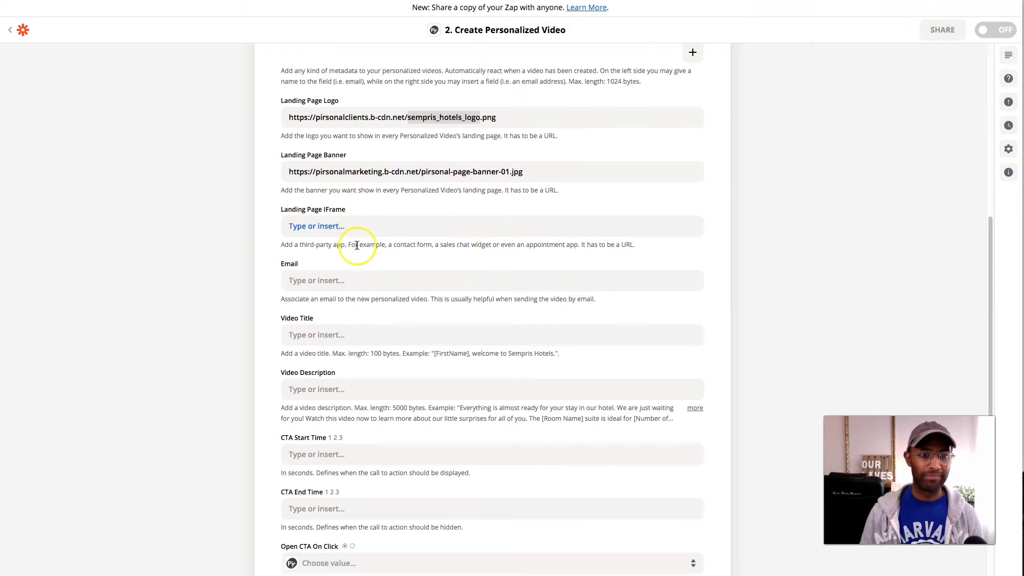
{"action": "left_click", "coordinate": [350, 255]}
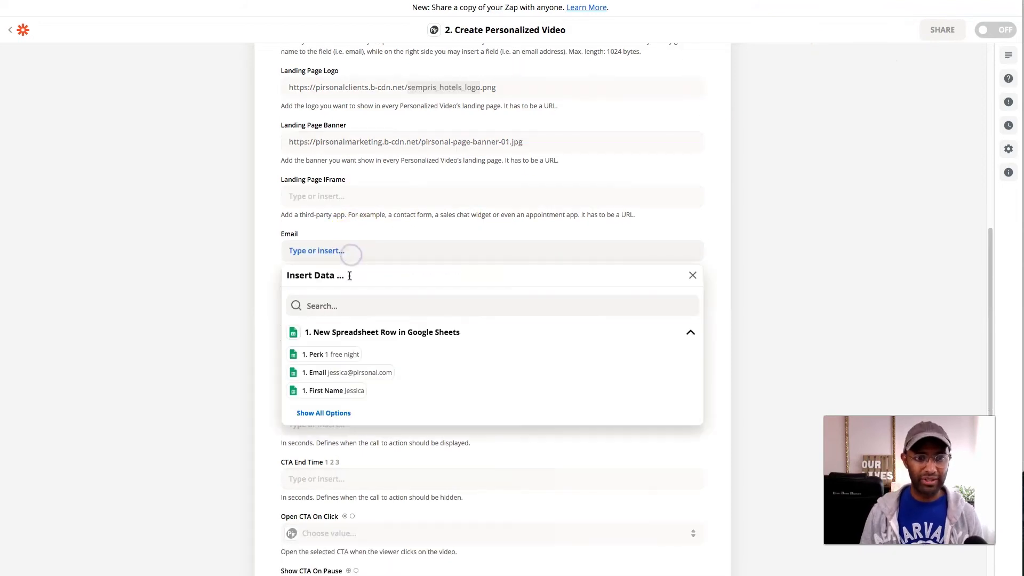
{"action": "left_click", "coordinate": [341, 373]}
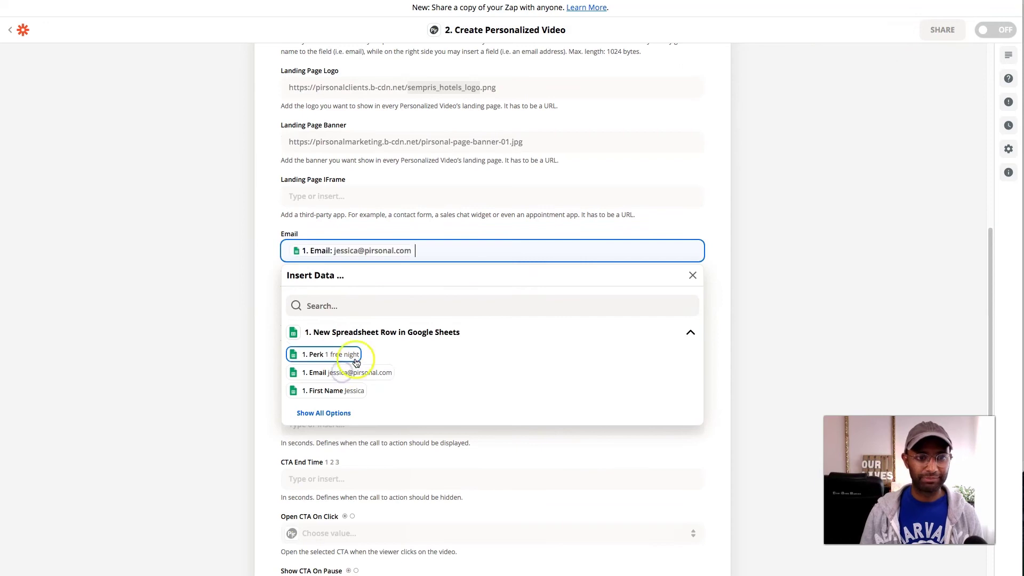
{"action": "left_click", "coordinate": [266, 295]}
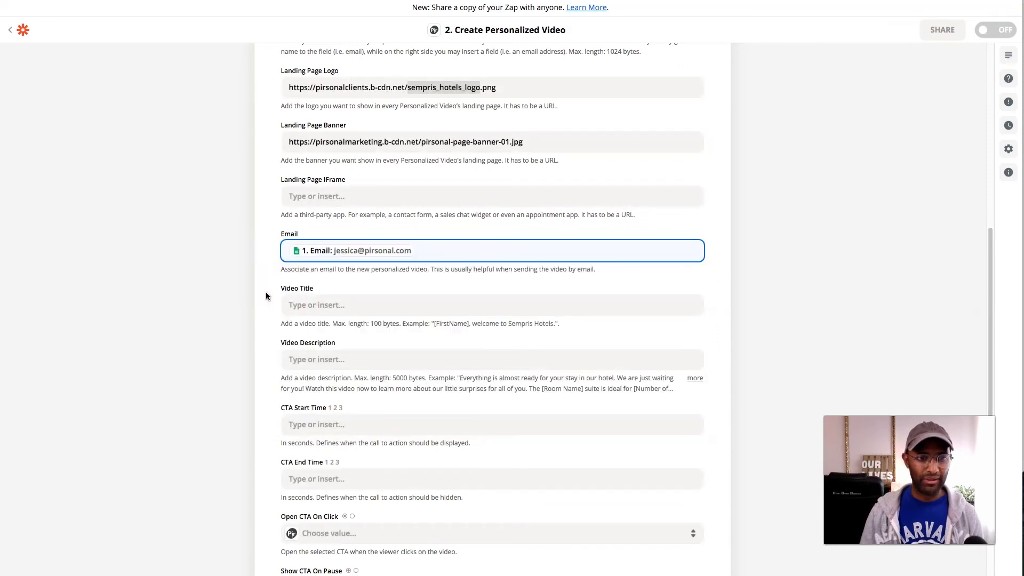
Copy the personalized title line shown below the video on the example Sempris Hotels landing page for the Video Title field.
{"action": "scroll", "coordinate": [266, 296], "scroll_direction": "down", "scroll_amount": 4}
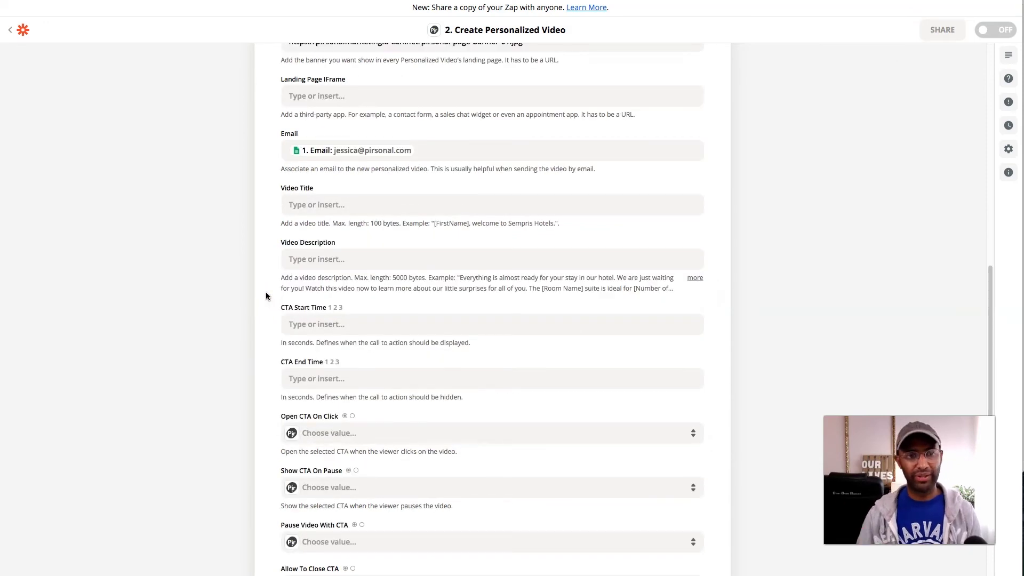
{"action": "left_click", "coordinate": [317, 205]}
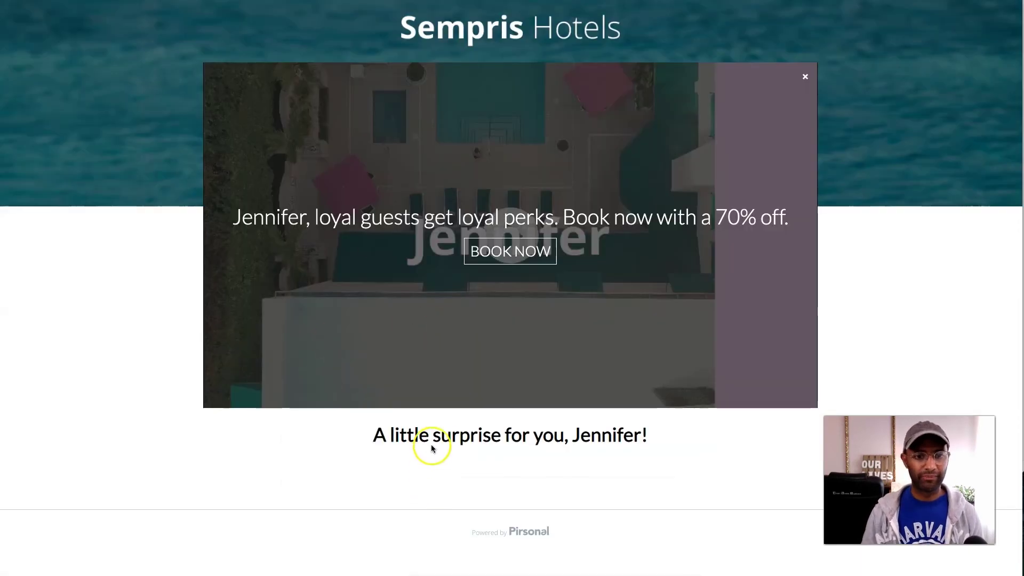
{"action": "triple_click", "coordinate": [432, 448]}
{"action": "key", "text": "ctrl+c"}
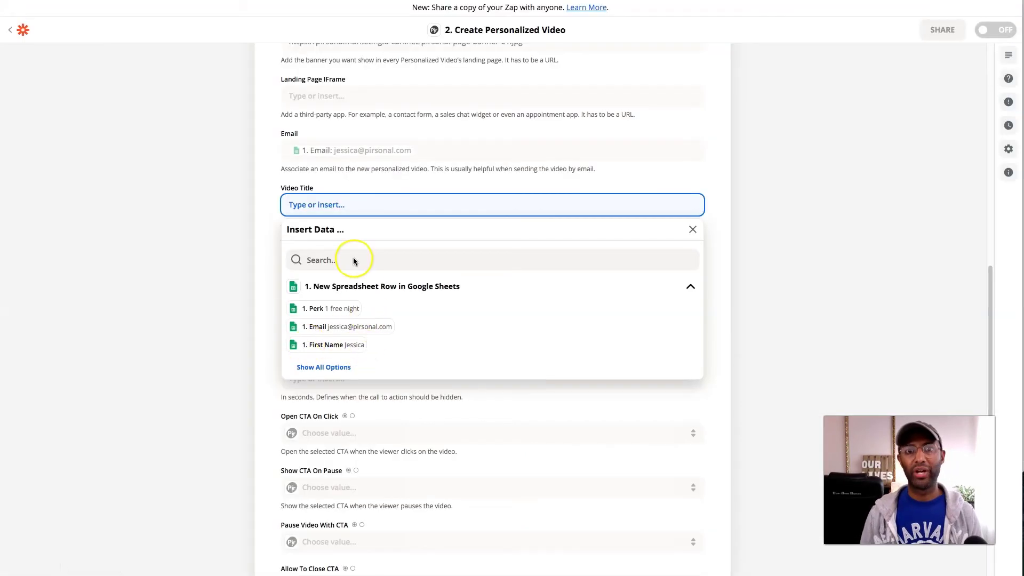
Set the Video Title to "A little surprise for you, " followed by the sheet's First Name field and an exclamation mark.
{"action": "key", "text": "Escape"}
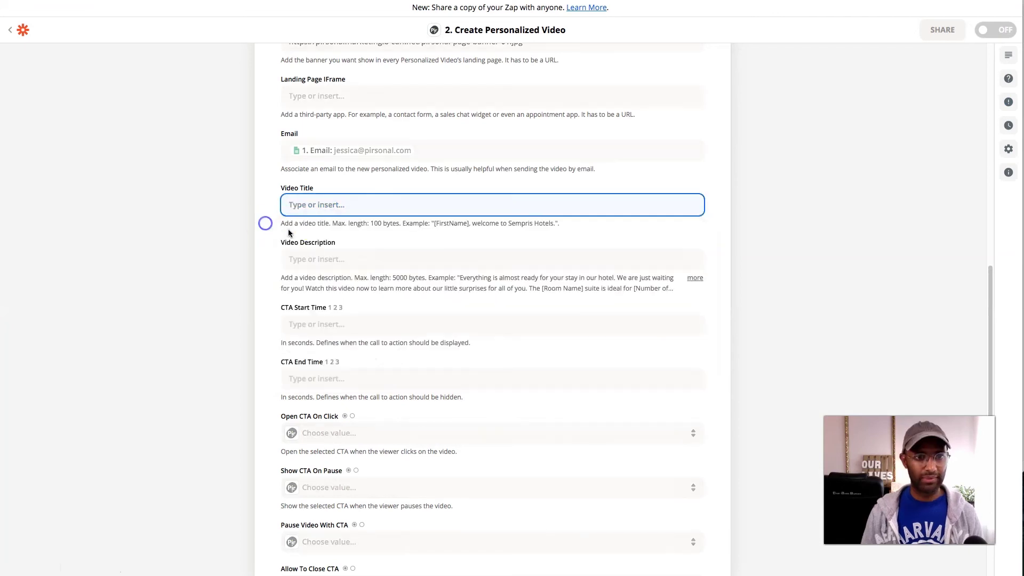
{"action": "left_click", "coordinate": [322, 205]}
{"action": "key", "text": "ctrl+v"}
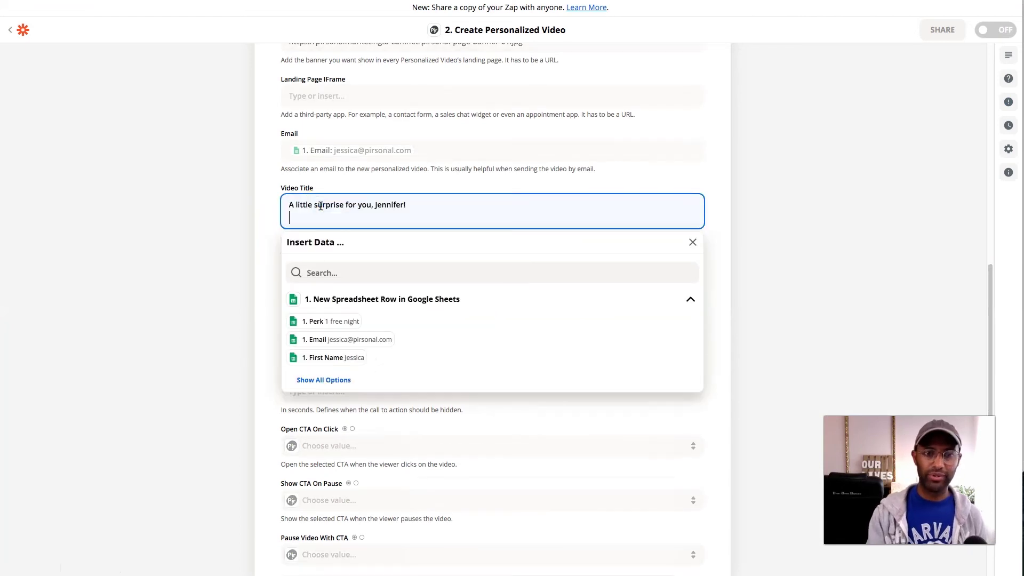
{"action": "key", "text": "BackSpace"}
{"action": "key", "text": "BackSpace"}
{"action": "key", "text": "BackSpace"}
{"action": "key", "text": "BackSpace"}
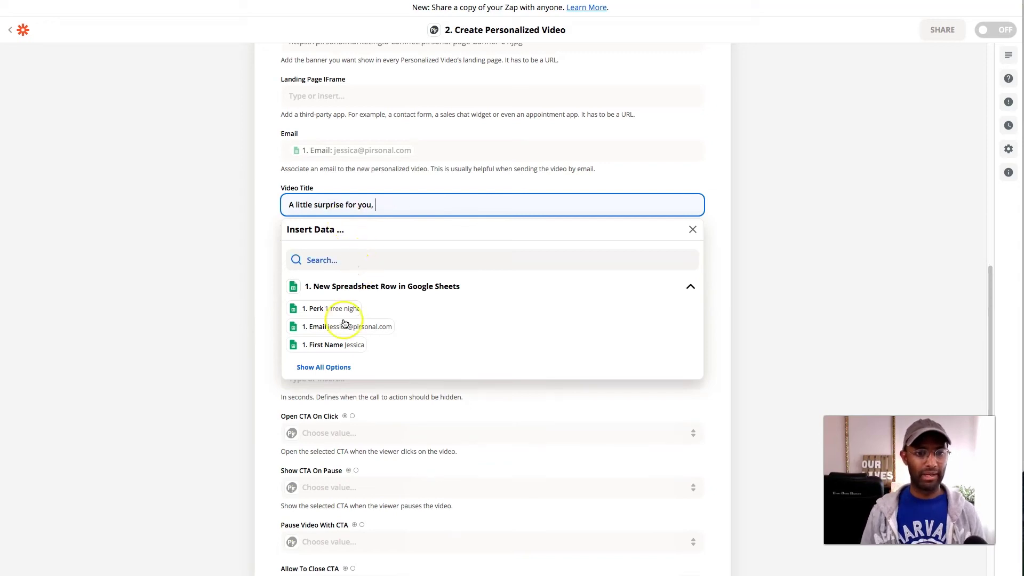
{"action": "left_click", "coordinate": [330, 345]}
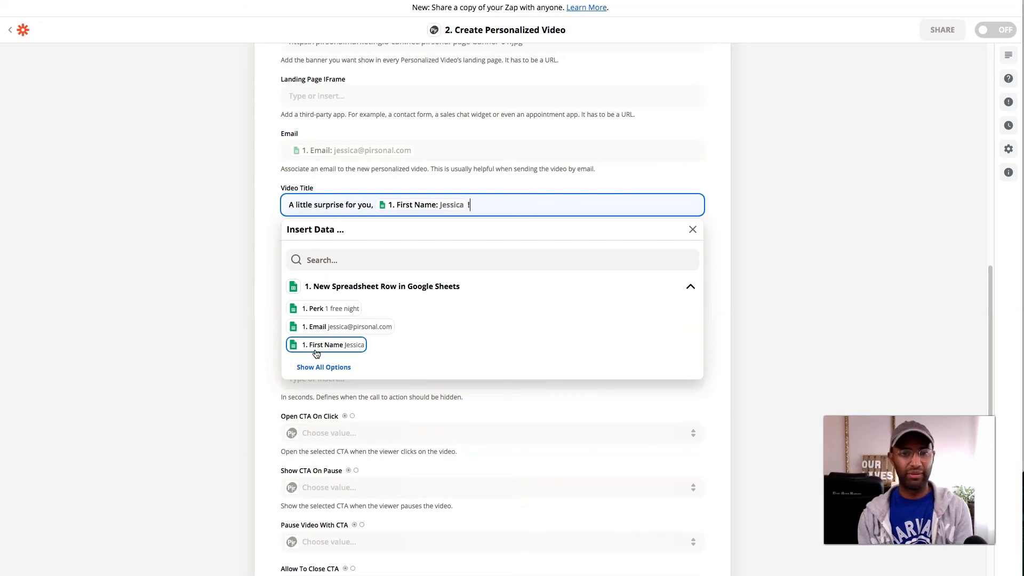
{"action": "left_click", "coordinate": [264, 302]}
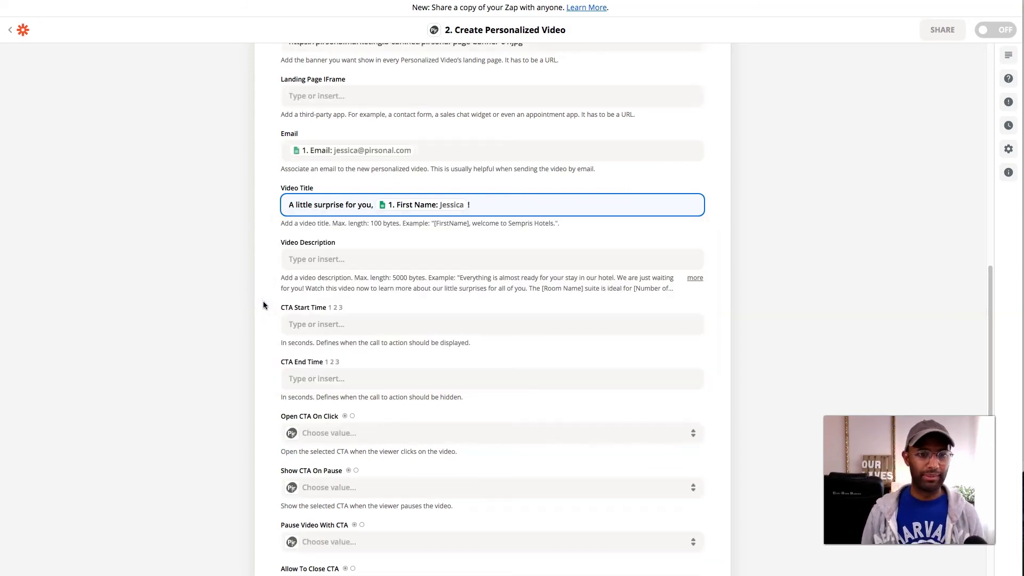
{"action": "scroll", "coordinate": [264, 305], "scroll_direction": "down", "scroll_amount": 2}
{"action": "left_click", "coordinate": [366, 205]}
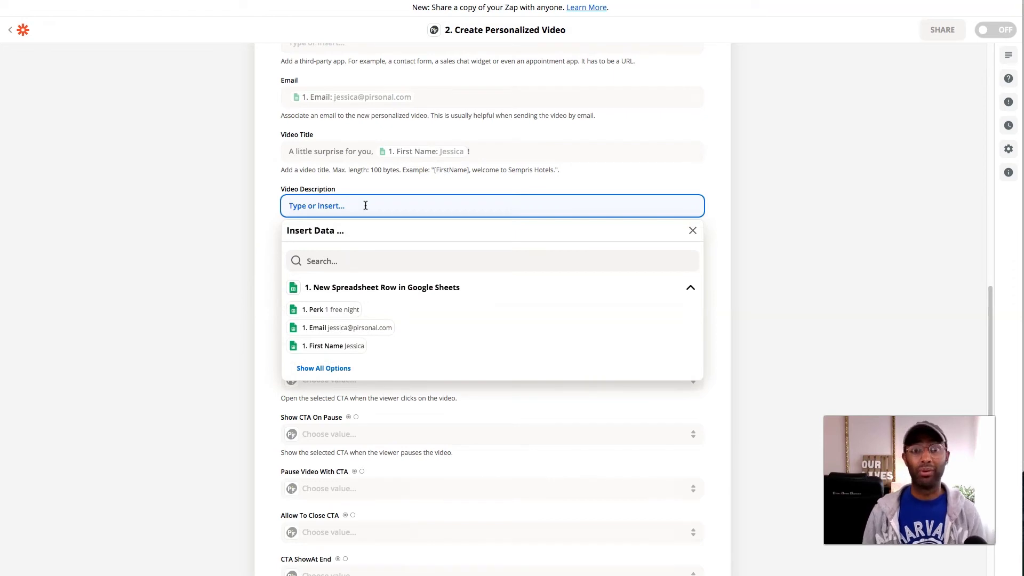
{"action": "left_click", "coordinate": [264, 268]}
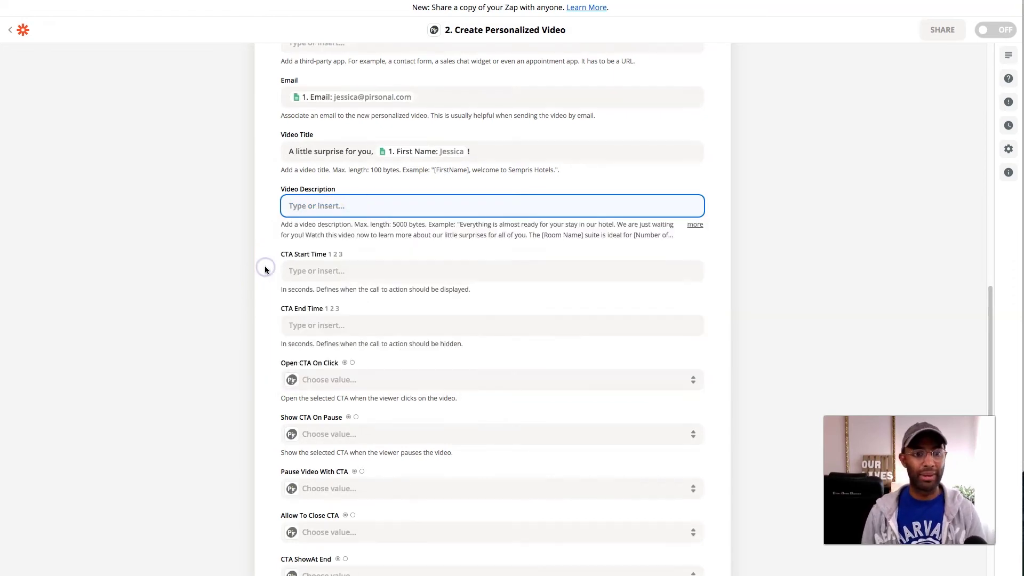
Set the CTA Start Time to 5 seconds and the CTA End Time to 10 seconds.
{"action": "scroll", "coordinate": [265, 270], "scroll_direction": "down", "scroll_amount": 1}
{"action": "left_click", "coordinate": [331, 222]}
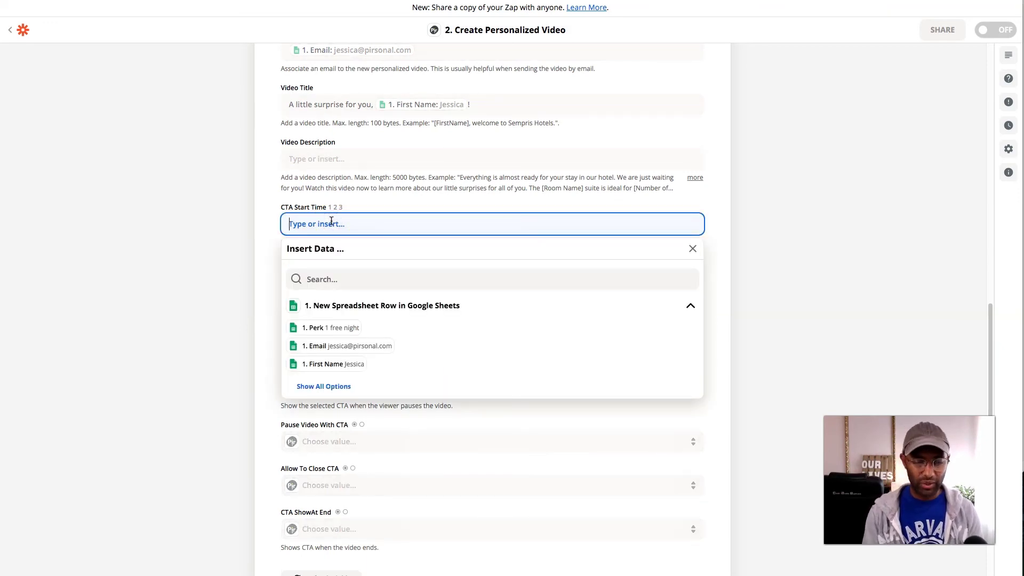
{"action": "type", "text": "5"}
{"action": "left_click", "coordinate": [268, 229]}
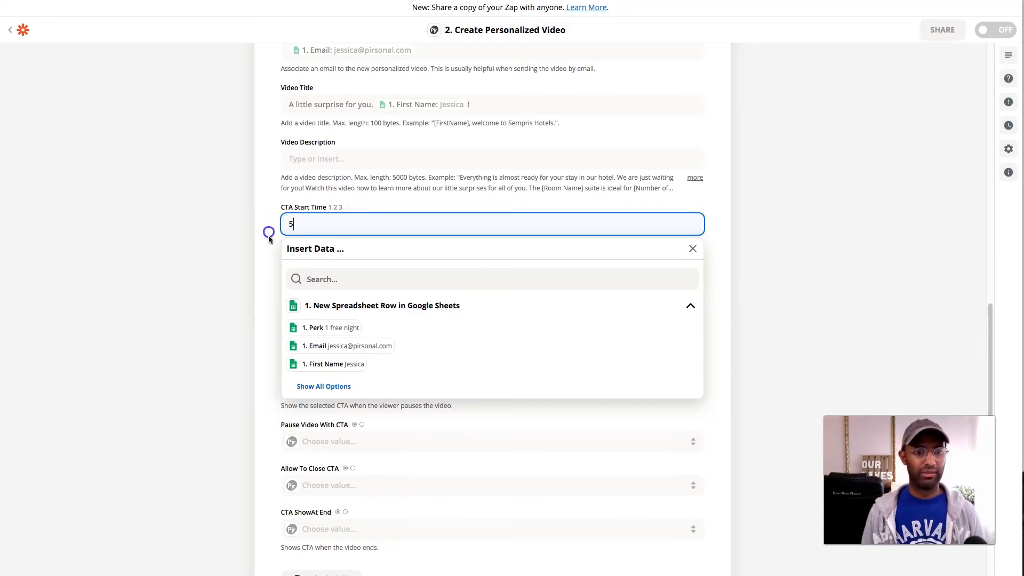
{"action": "left_click", "coordinate": [299, 277]}
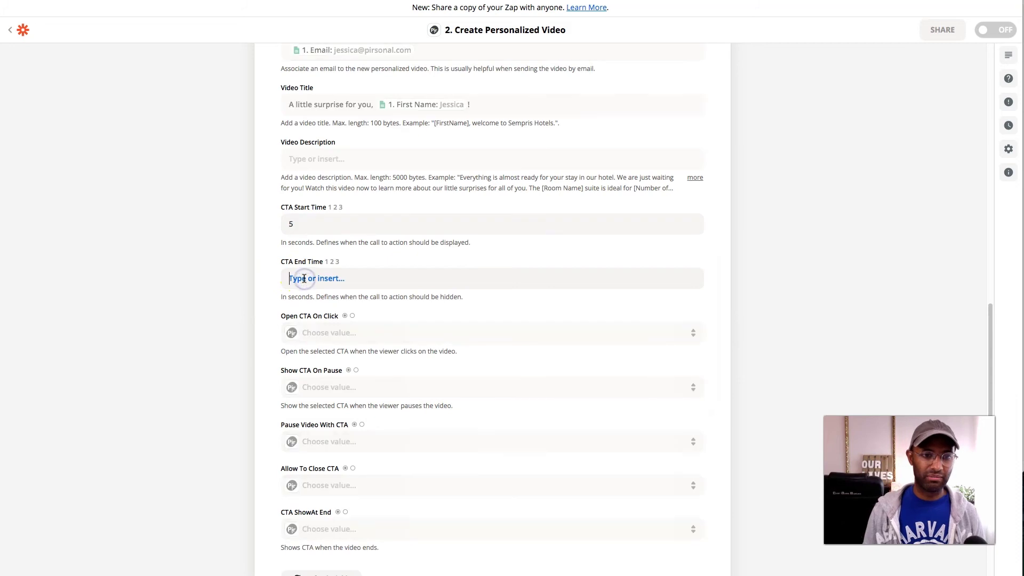
{"action": "type", "text": "10"}
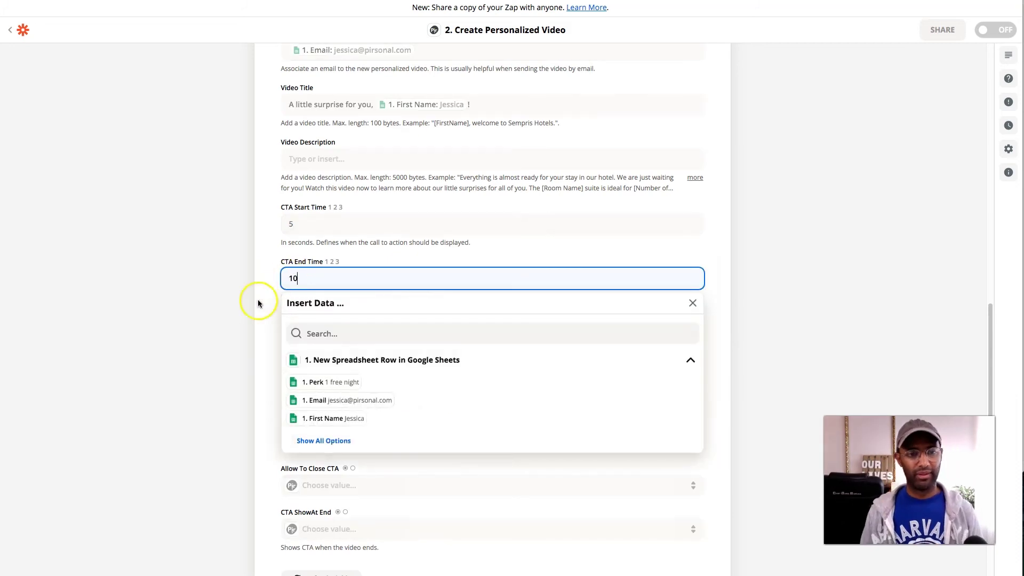
{"action": "left_click", "coordinate": [268, 313]}
Set Open CTA On Click to True and close the call-to-action overlay on the example landing page.
{"action": "scroll", "coordinate": [299, 309], "scroll_direction": "down", "scroll_amount": 1}
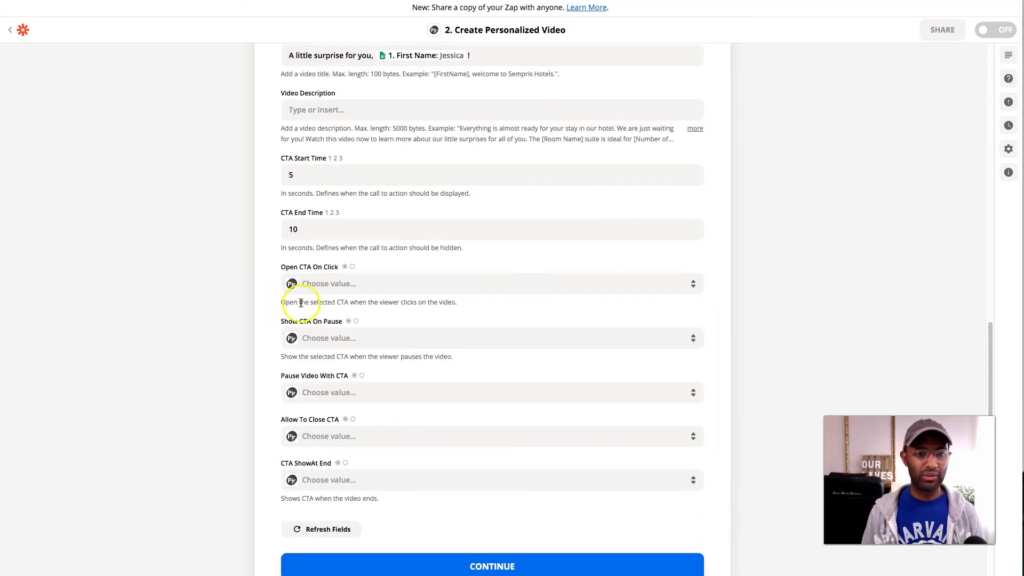
{"action": "left_click", "coordinate": [406, 283]}
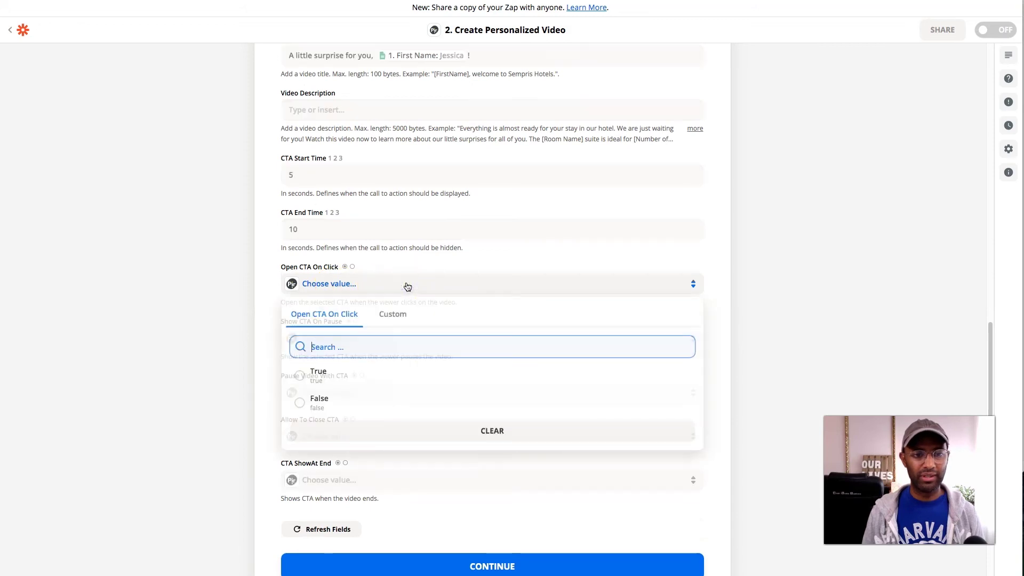
{"action": "left_click", "coordinate": [332, 382]}
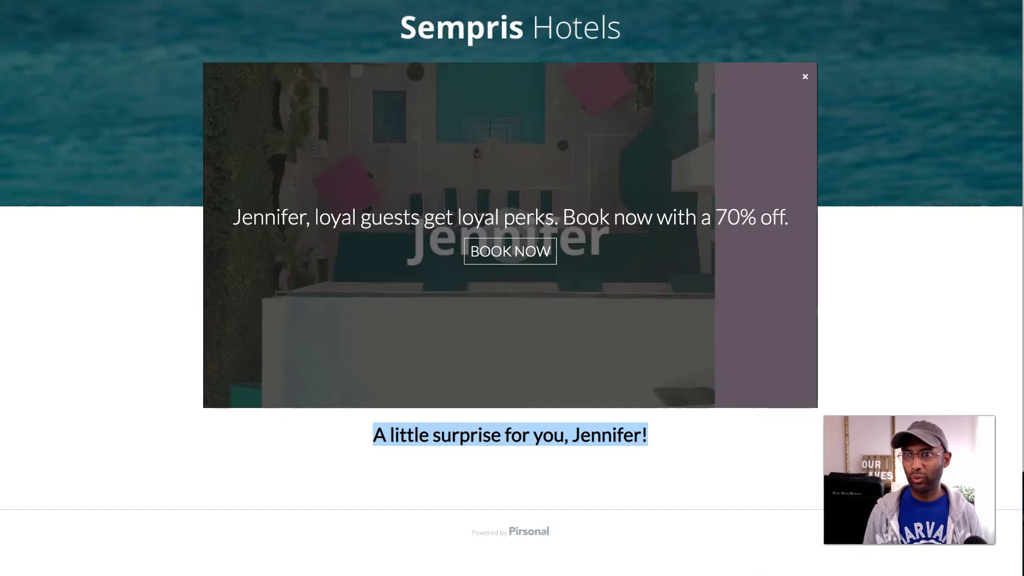
{"action": "left_click", "coordinate": [804, 78]}
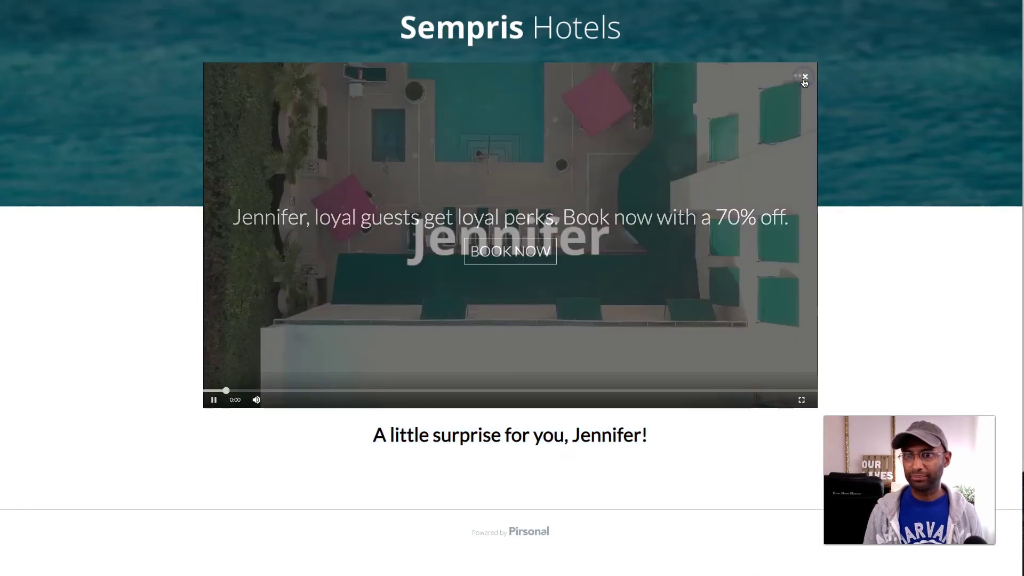
{"action": "left_click", "coordinate": [871, 48]}
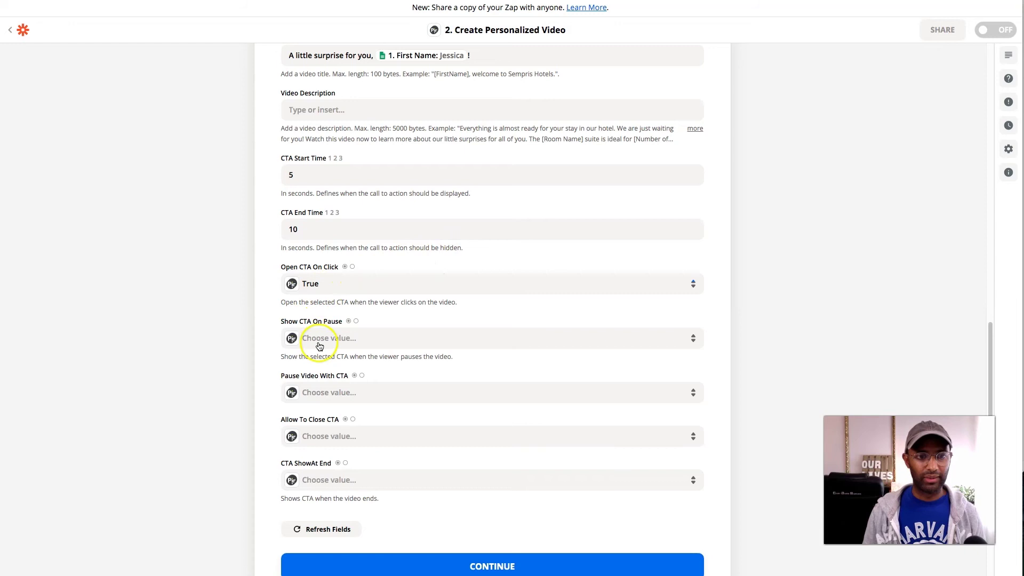
Set Show CTA On Pause and Pause Video With CTA to True for the personalized video.
{"action": "left_click", "coordinate": [383, 337]}
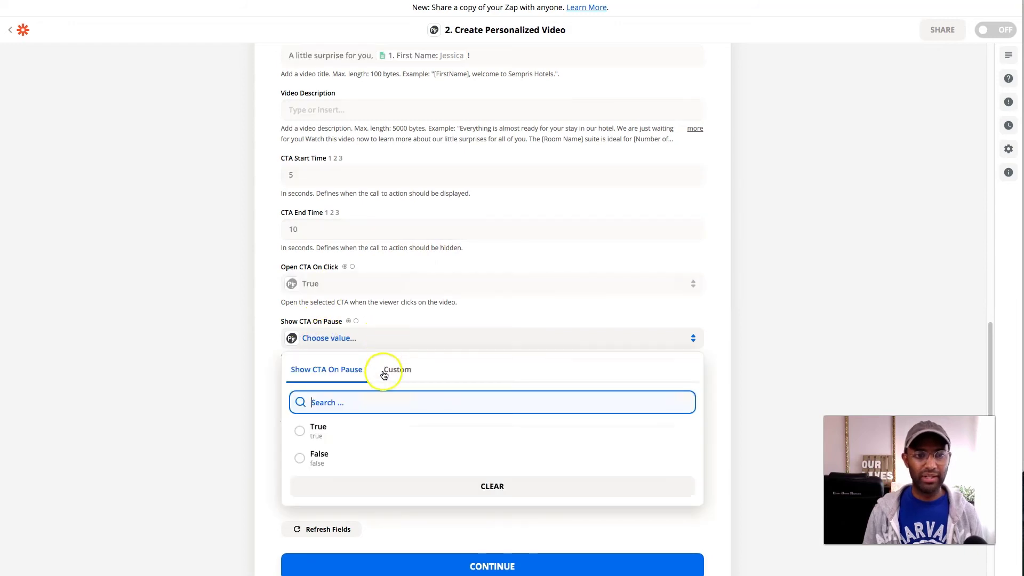
{"action": "left_click", "coordinate": [319, 432]}
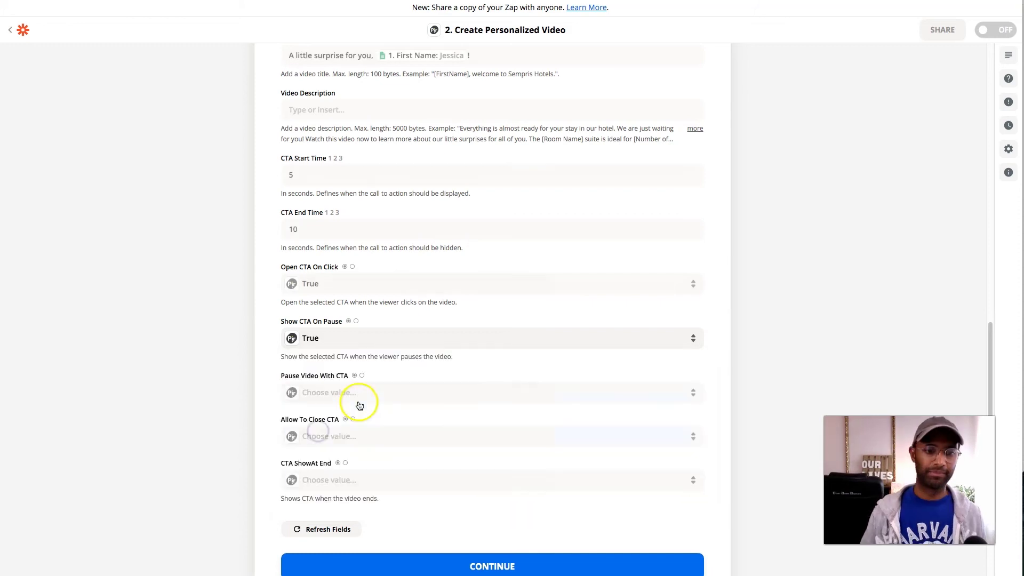
{"action": "scroll", "coordinate": [317, 427], "scroll_direction": "down", "scroll_amount": 1}
{"action": "left_click", "coordinate": [318, 354]}
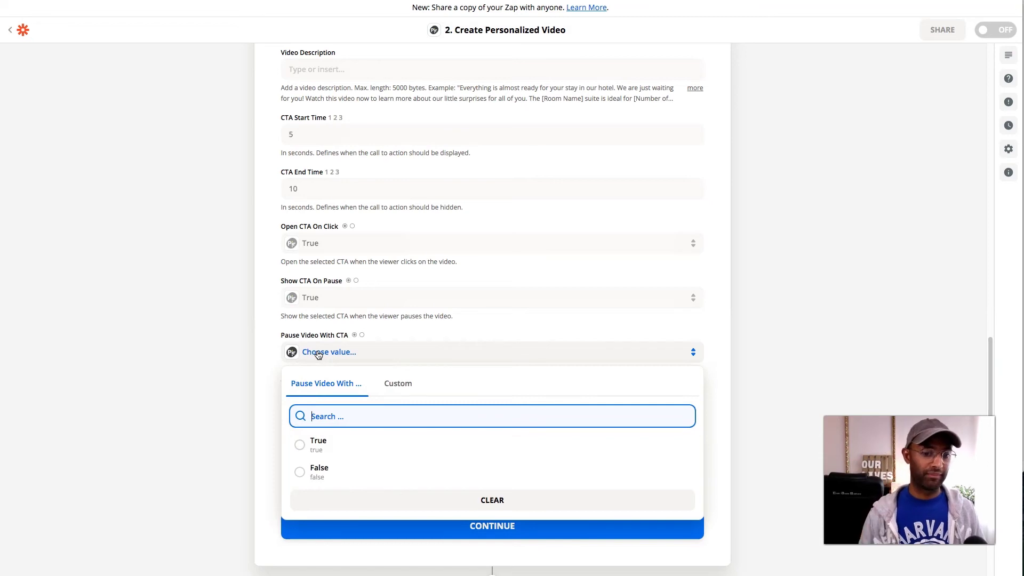
{"action": "left_click", "coordinate": [299, 446]}
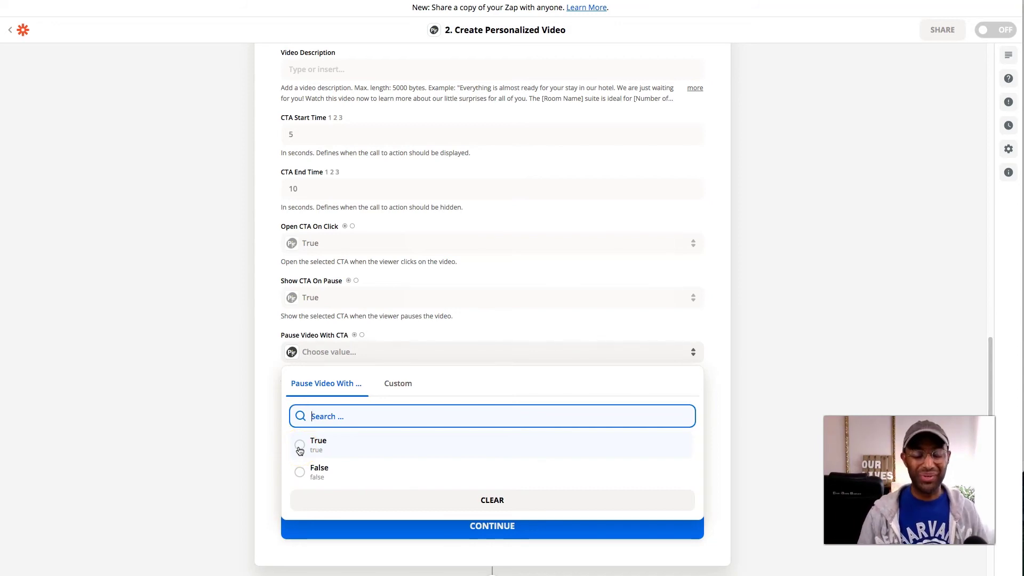
{"action": "left_click", "coordinate": [300, 448]}
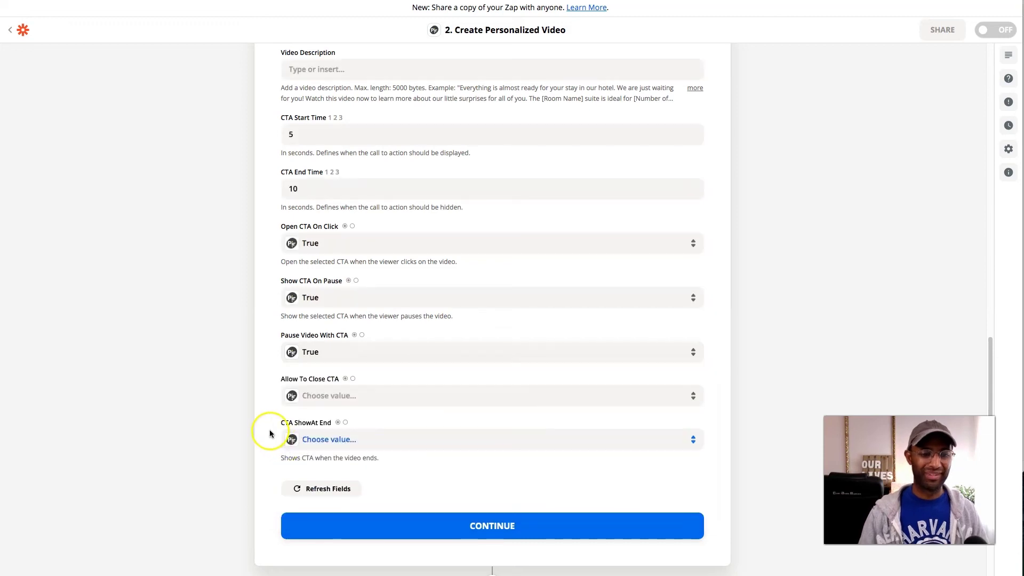
Set Allow To Close CTA and CTA ShowAt End to True, and continue with the action setup.
{"action": "scroll", "coordinate": [270, 432], "scroll_direction": "down", "scroll_amount": 1}
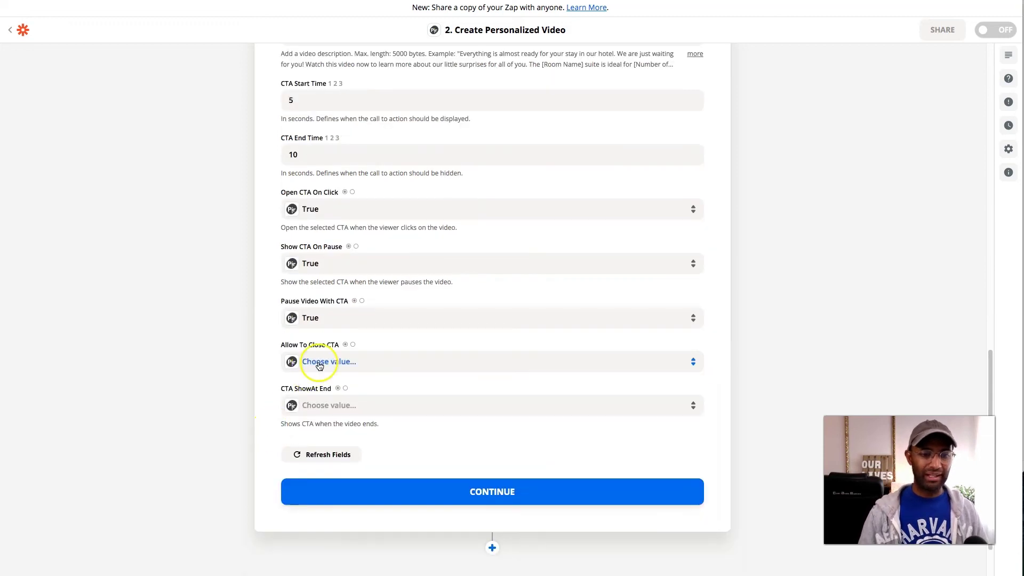
{"action": "left_click", "coordinate": [367, 362]}
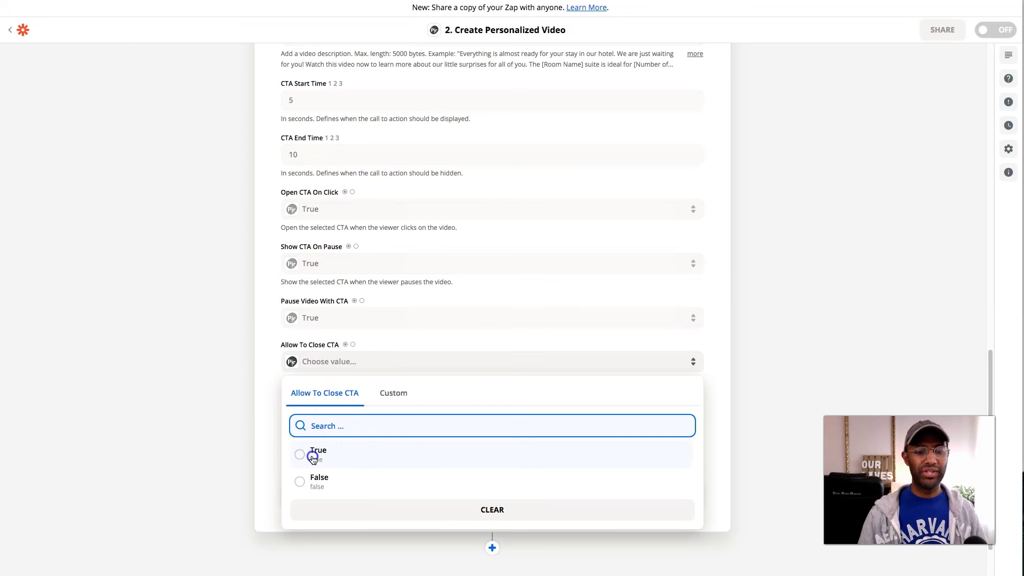
{"action": "left_click", "coordinate": [314, 456]}
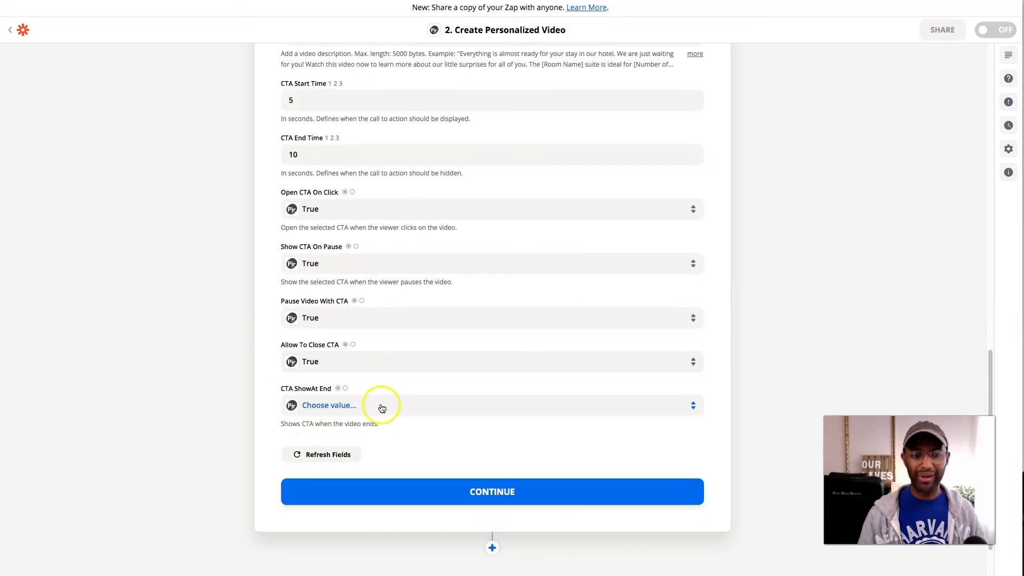
{"action": "scroll", "coordinate": [395, 417], "scroll_direction": "down", "scroll_amount": 1}
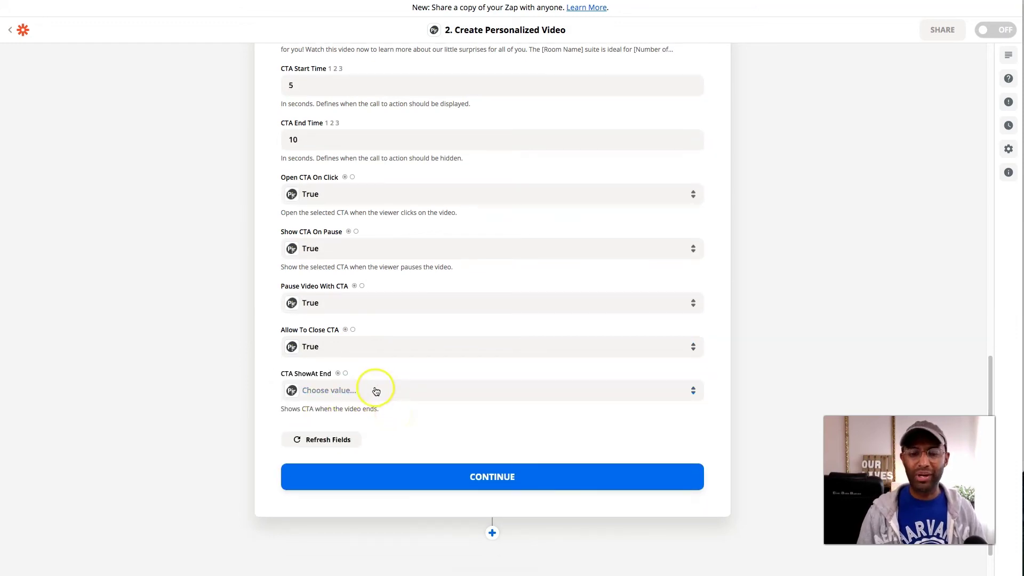
{"action": "left_click", "coordinate": [357, 394]}
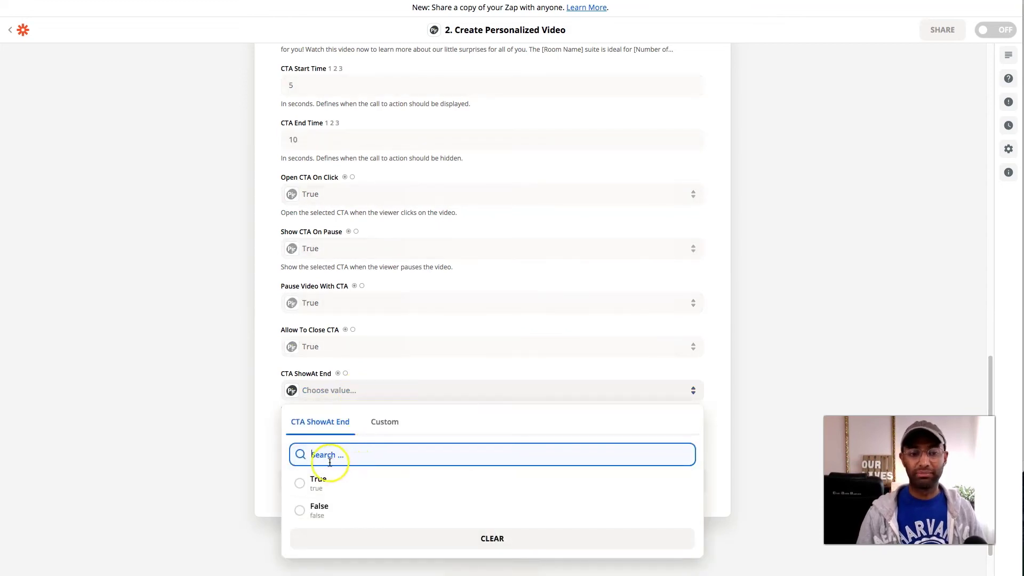
{"action": "left_click", "coordinate": [299, 489]}
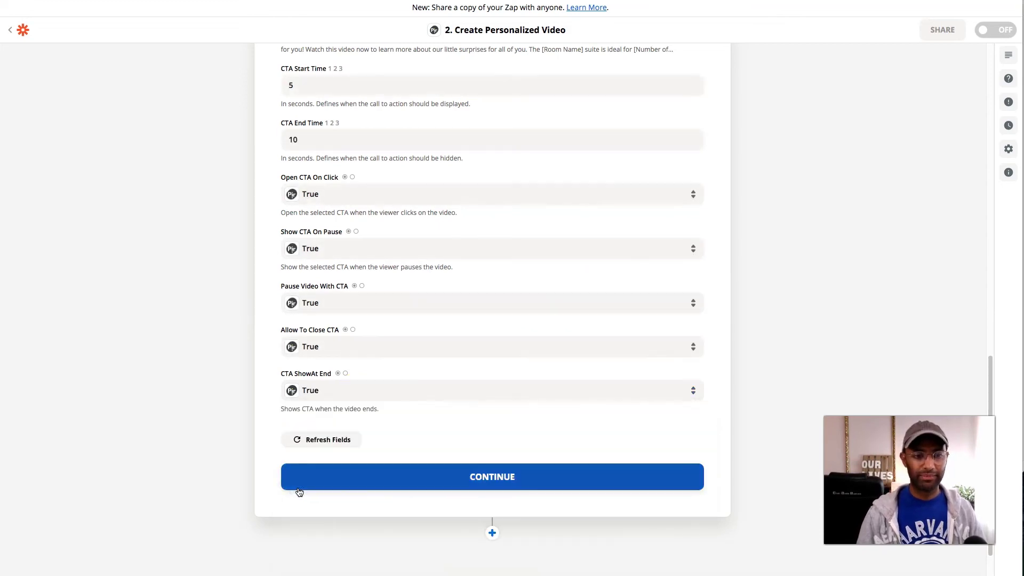
{"action": "left_click", "coordinate": [349, 489]}
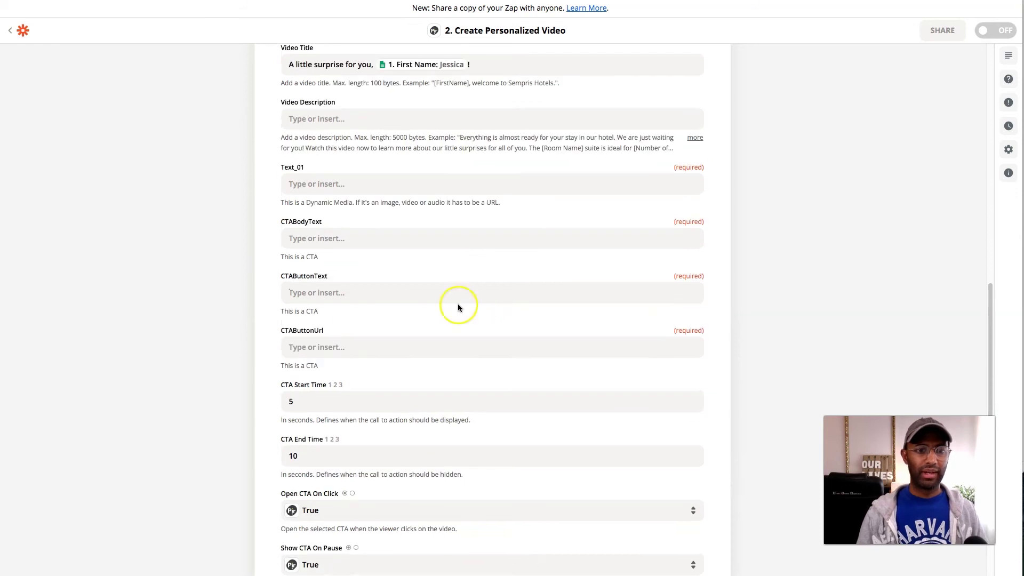
Map the required Text_01 dynamic media field to the sheet row's First Name column.
{"action": "scroll", "coordinate": [342, 176], "scroll_direction": "up", "scroll_amount": 1}
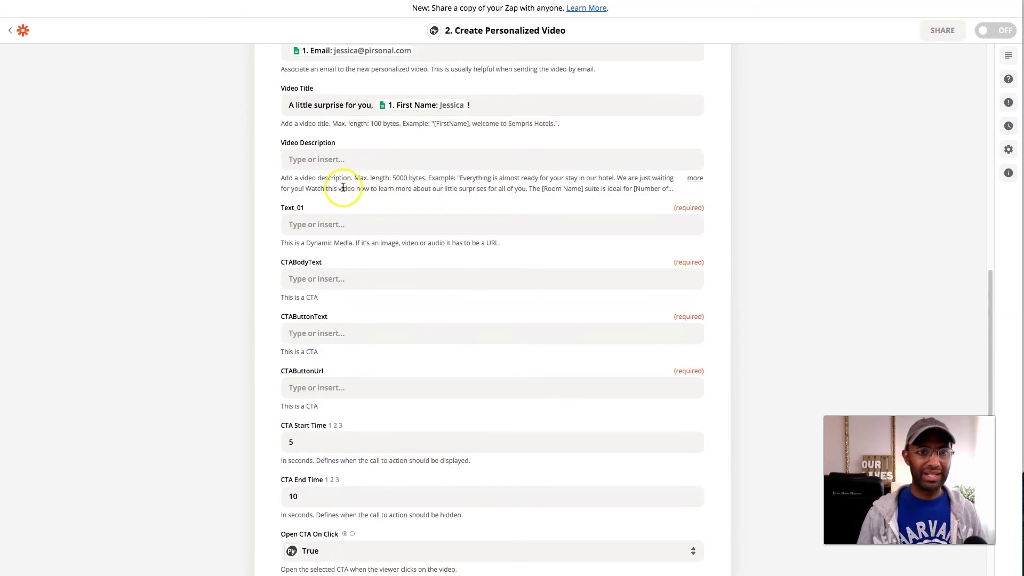
{"action": "scroll", "coordinate": [366, 224], "scroll_direction": "down", "scroll_amount": 1}
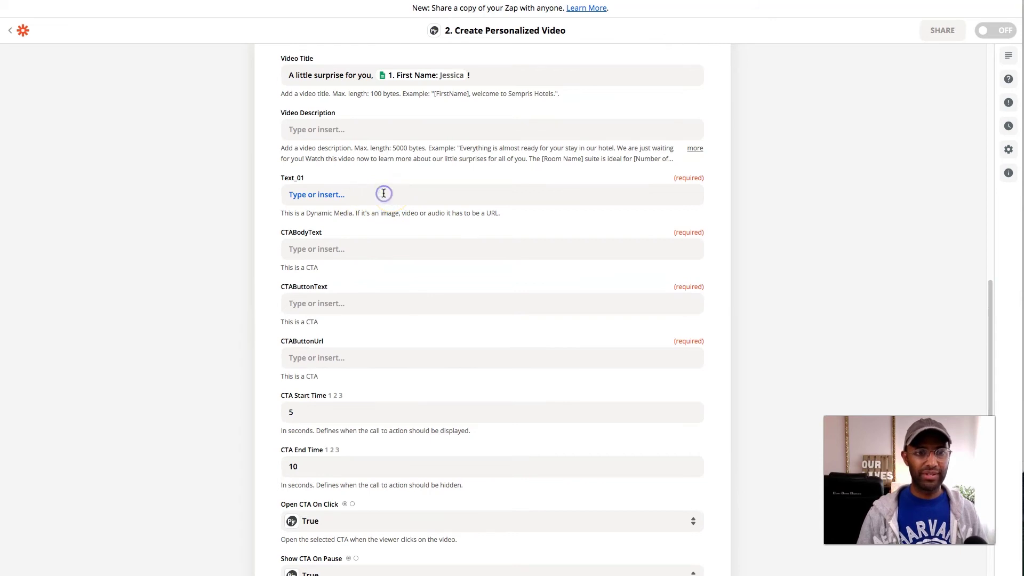
{"action": "left_click", "coordinate": [383, 193]}
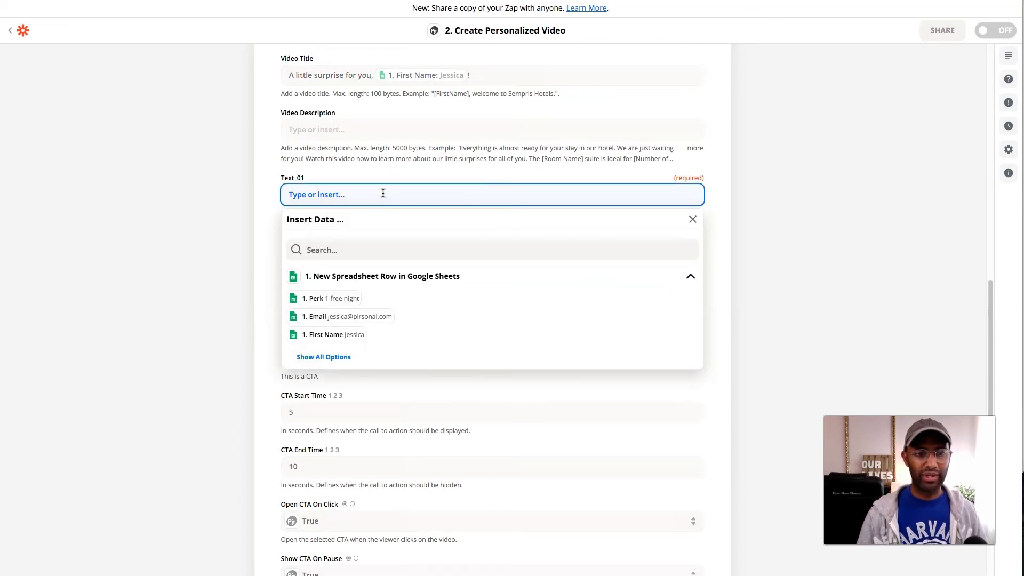
{"action": "left_click", "coordinate": [325, 342]}
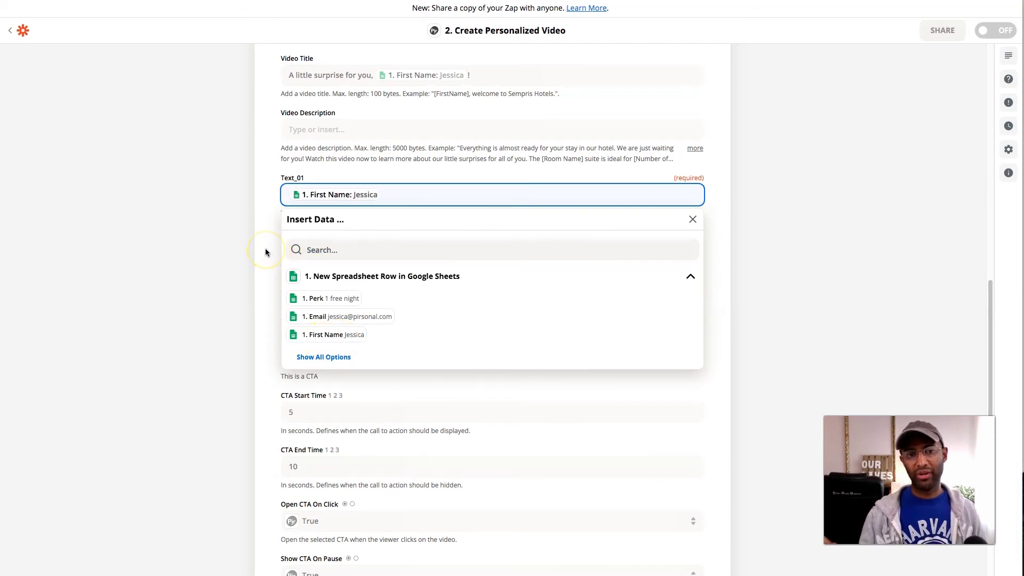
Compose the CTABodyText from the row's First Name, the text ", get your" and the row's Perk.
{"action": "left_click", "coordinate": [265, 249]}
{"action": "left_click", "coordinate": [323, 250]}
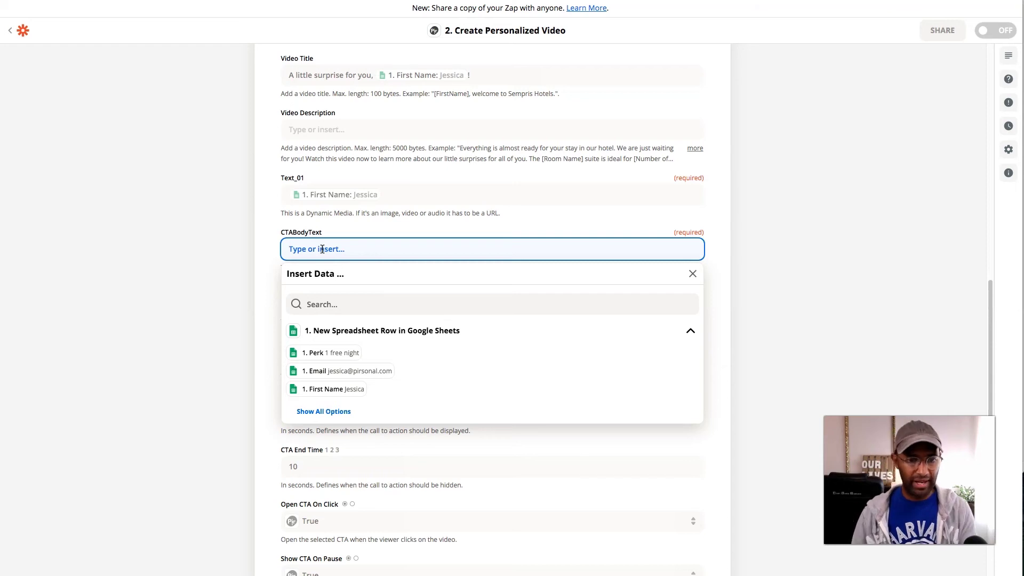
{"action": "left_click", "coordinate": [340, 390]}
{"action": "type", "text": ","}
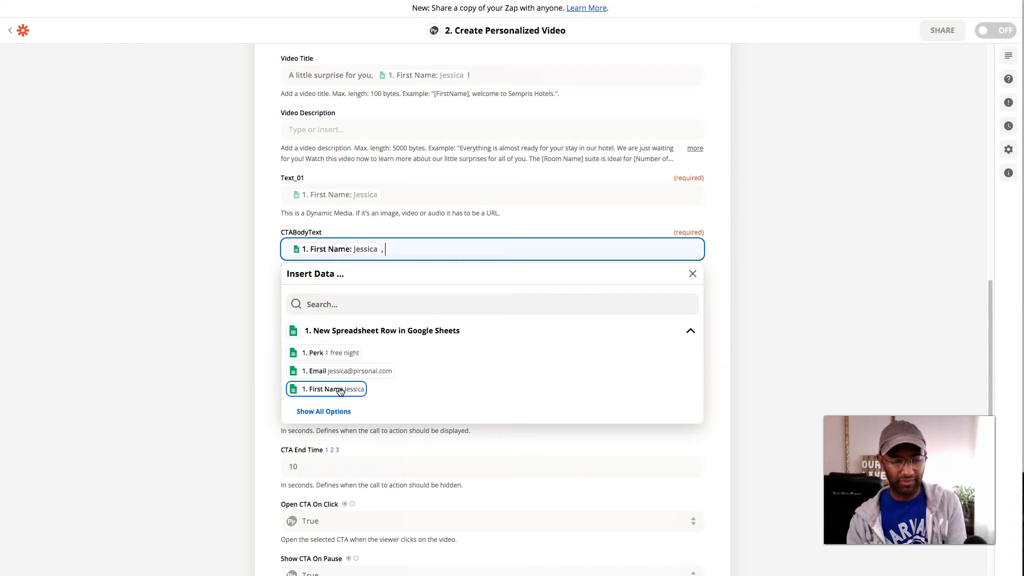
{"action": "type", "text": " get you "}
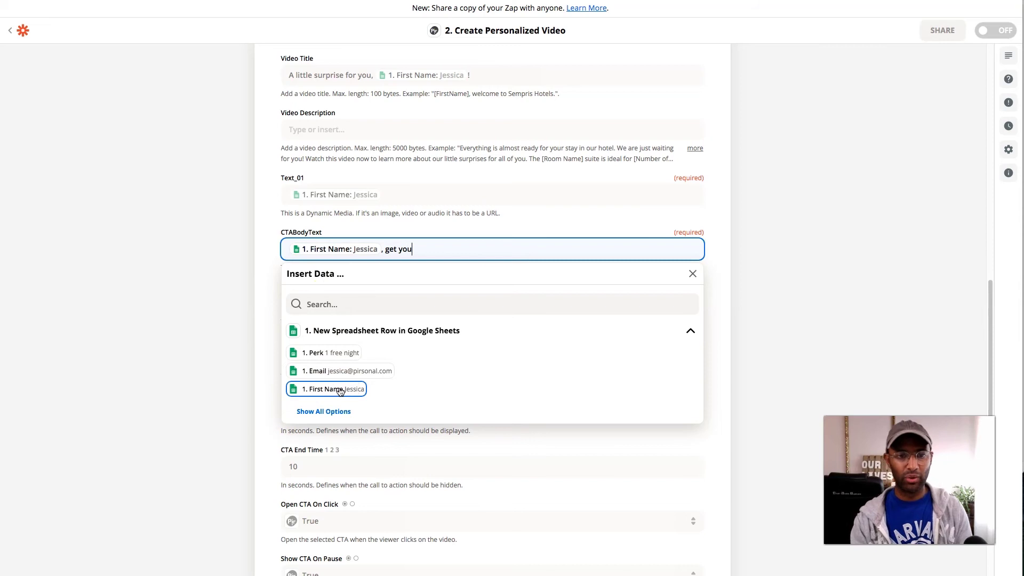
{"action": "type", "text": "r"}
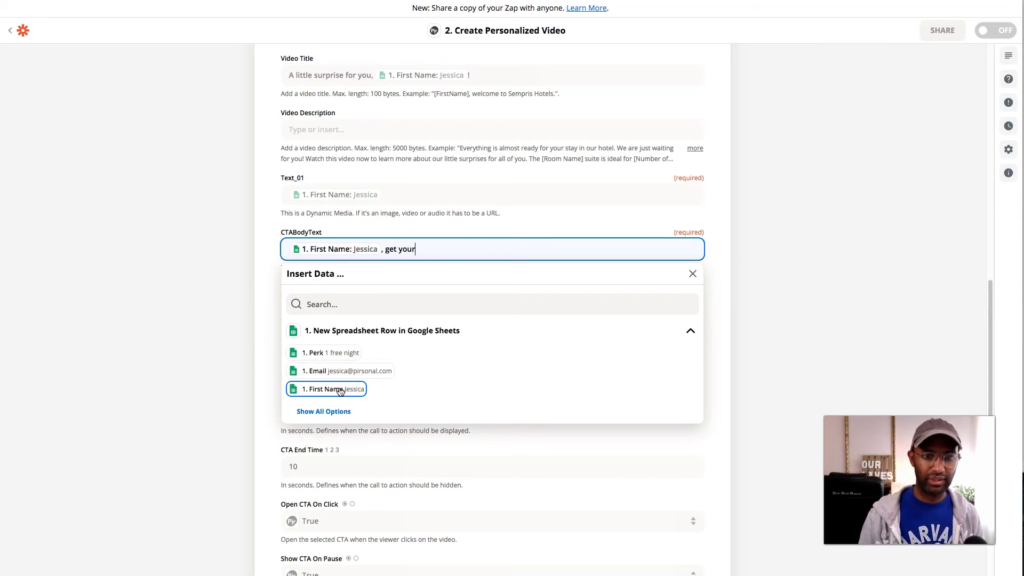
{"action": "left_click", "coordinate": [339, 354]}
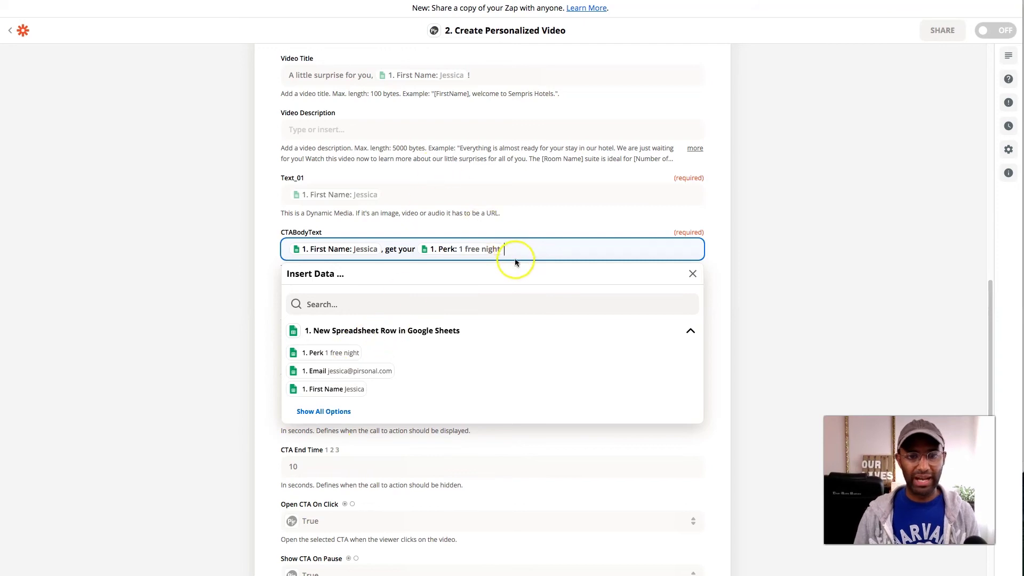
Replace "your" in the CTABodyText with "it now:" and end the text with an exclamation mark.
{"action": "left_click_drag", "start_coordinate": [399, 248], "coordinate": [415, 250]}
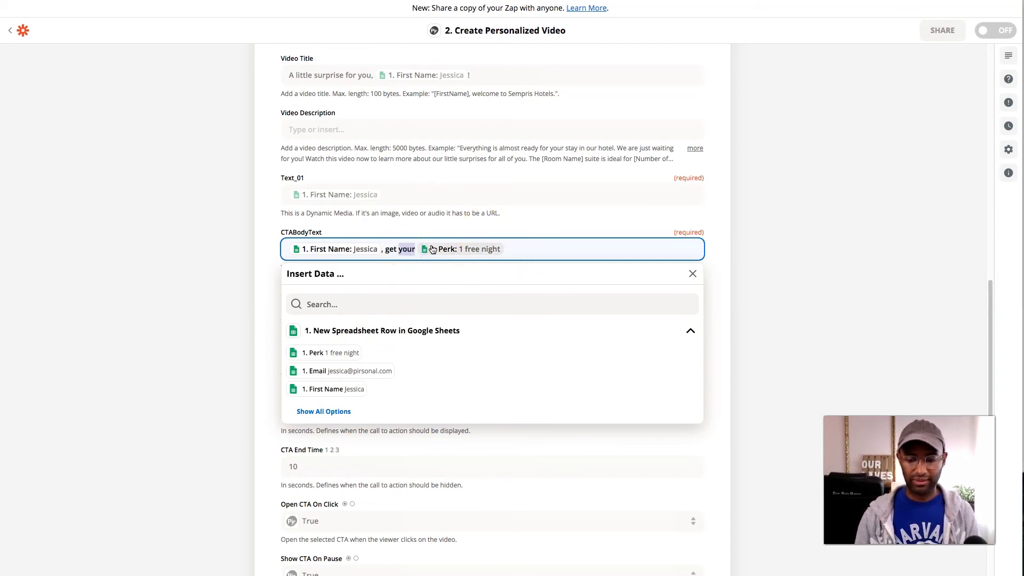
{"action": "type", "text": "it now;"}
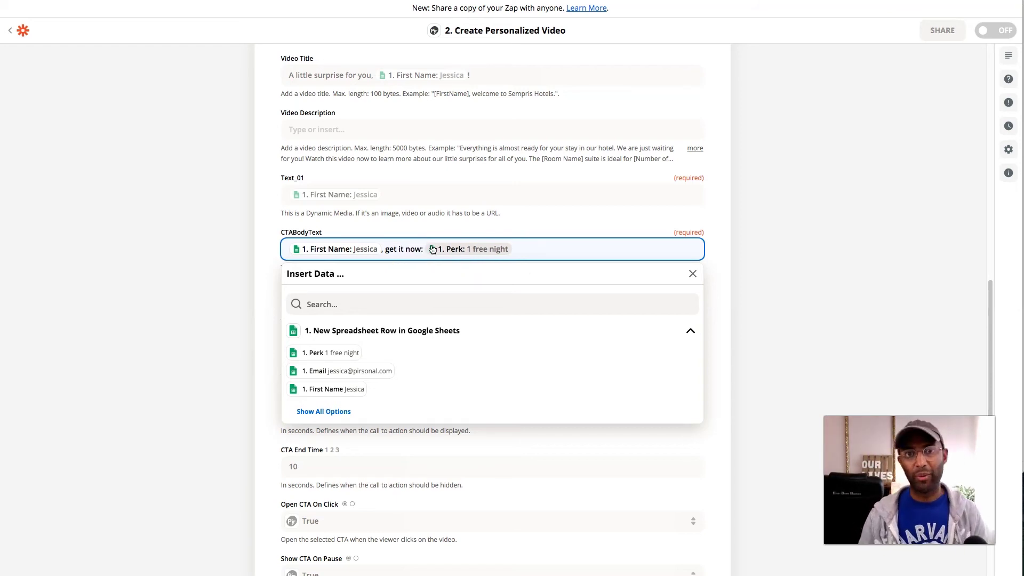
{"action": "left_click", "coordinate": [544, 249]}
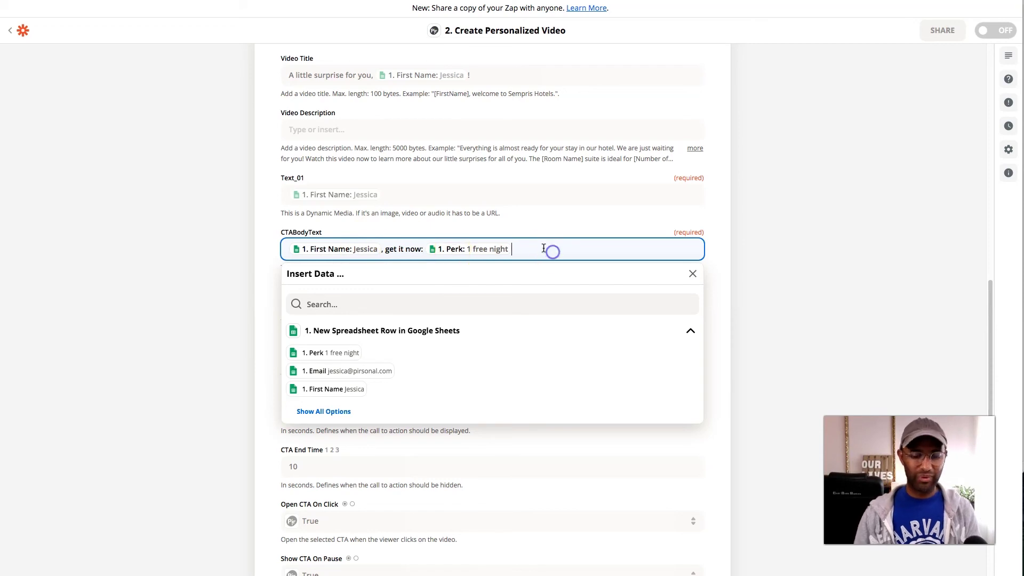
{"action": "type", "text": "!"}
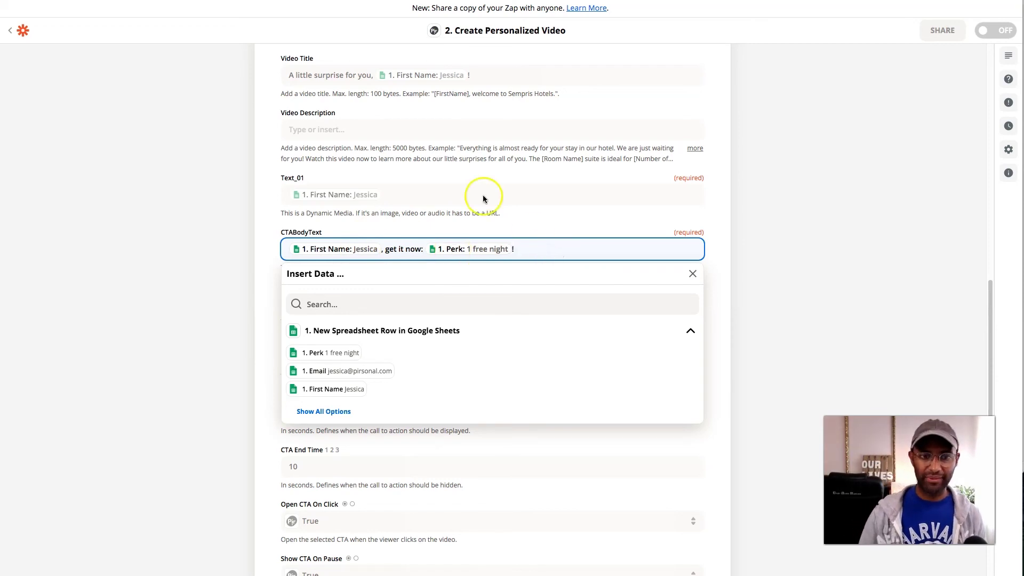
{"action": "left_click", "coordinate": [262, 262]}
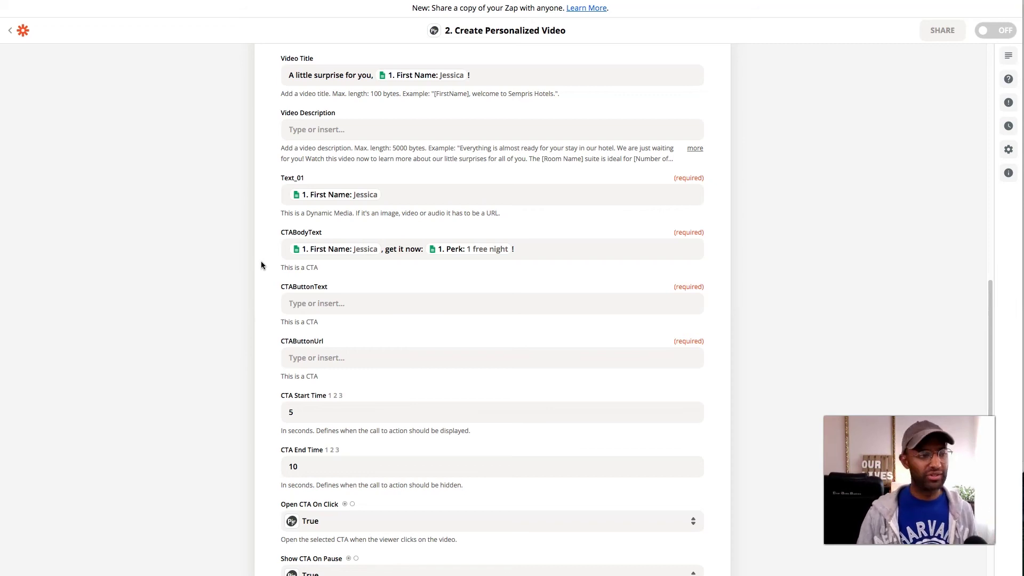
Set the CTAButtonText of the personalized video to "BOOK NOW".
{"action": "left_click", "coordinate": [290, 266]}
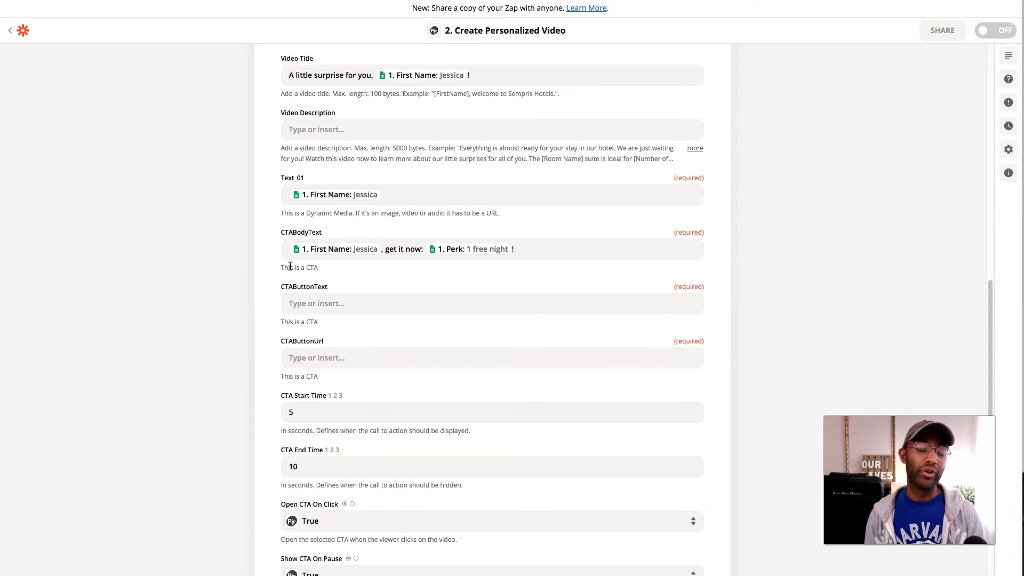
{"action": "left_click", "coordinate": [272, 291]}
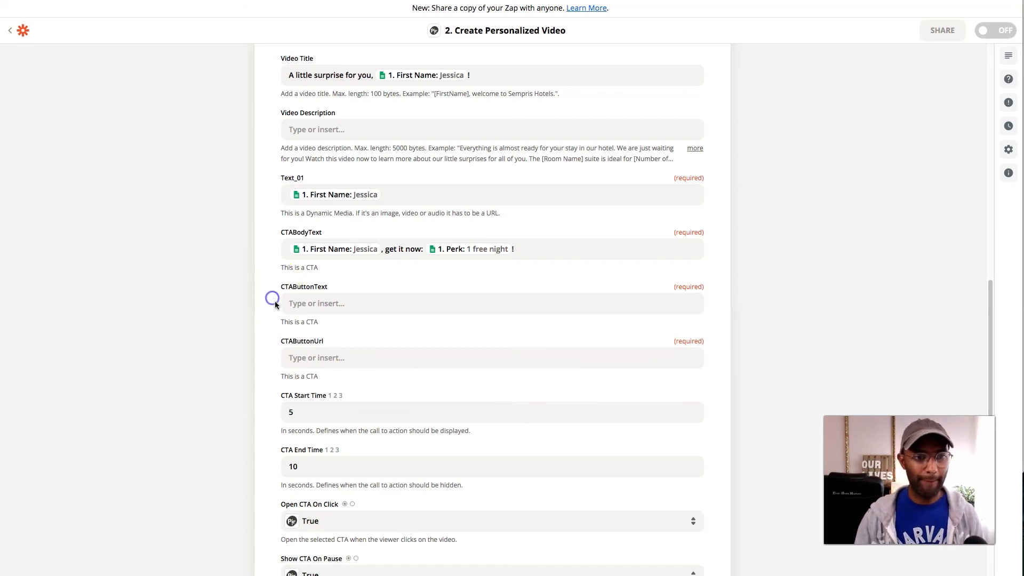
{"action": "scroll", "coordinate": [271, 295], "scroll_direction": "down", "scroll_amount": 2}
{"action": "left_click", "coordinate": [275, 304]}
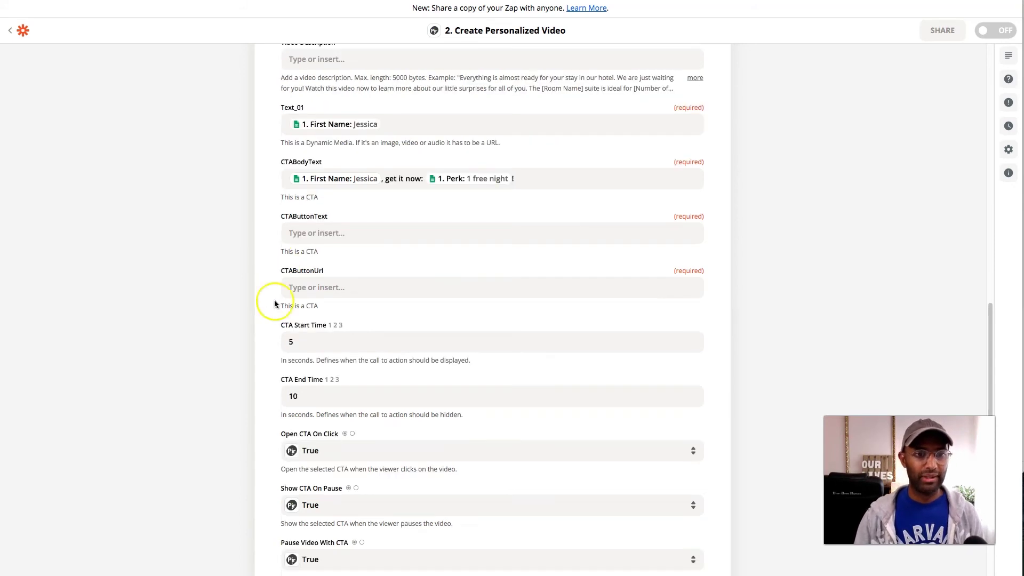
{"action": "left_click", "coordinate": [378, 234]}
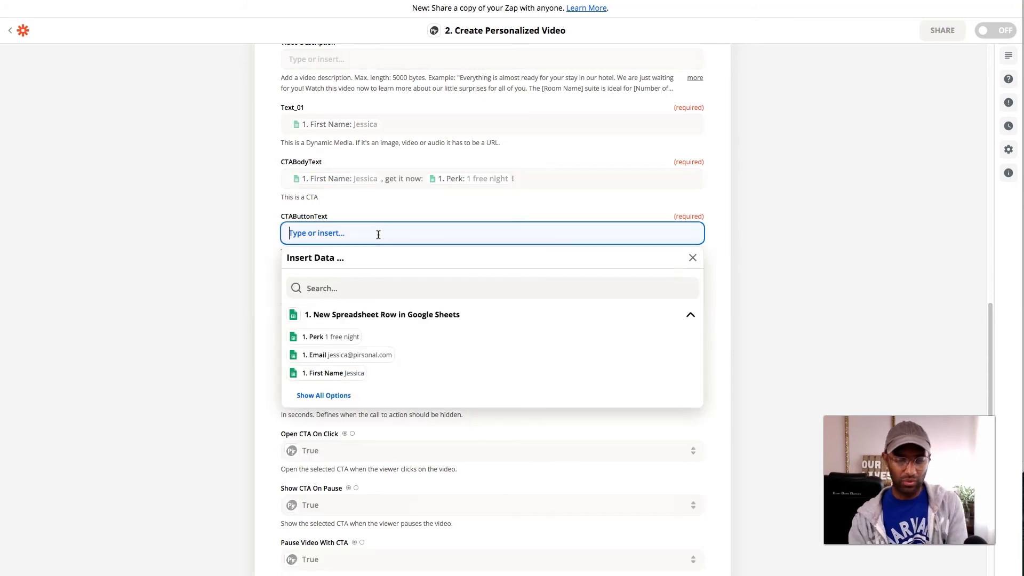
{"action": "type", "text": "CLICK"}
{"action": "key", "text": "BackSpace"}
{"action": "key", "text": "BackSpace"}
{"action": "key", "text": "BackSpace"}
{"action": "key", "text": "BackSpace"}
{"action": "key", "text": "BackSpace"}
{"action": "key", "text": "BackSpace"}
{"action": "type", "text": "BOOK NOW"}
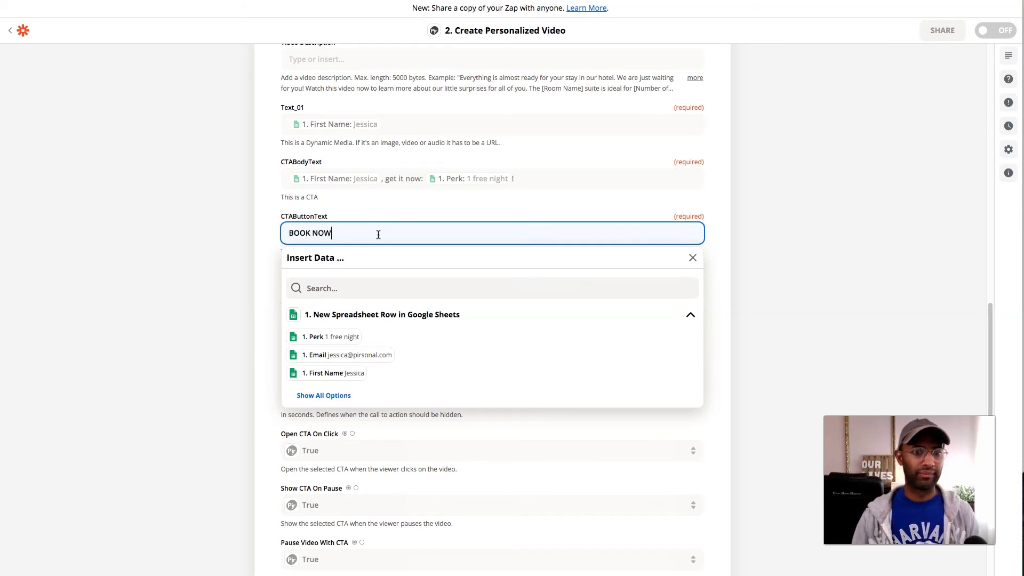
{"action": "left_click", "coordinate": [265, 237]}
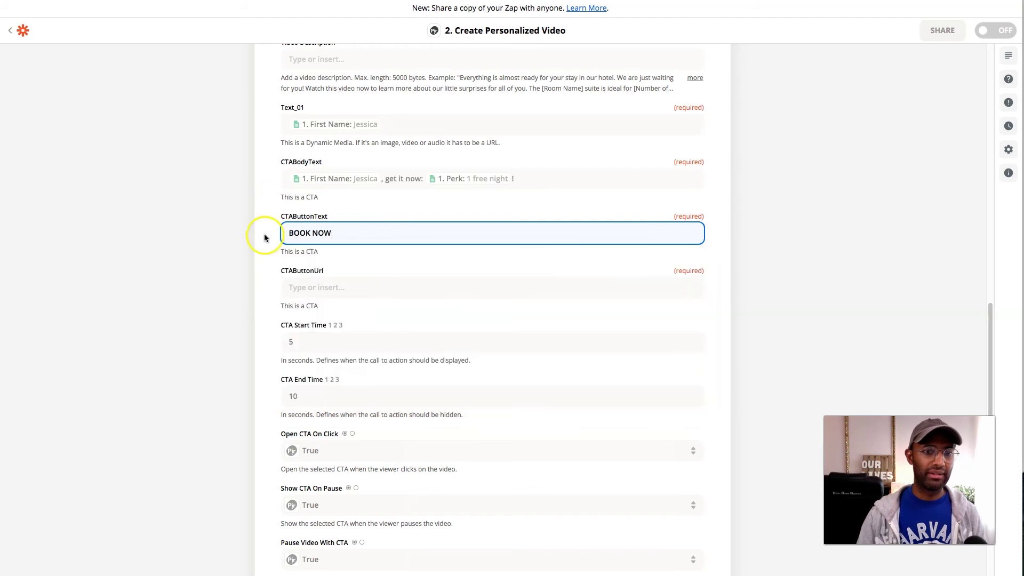
{"action": "scroll", "coordinate": [265, 237], "scroll_direction": "down", "scroll_amount": 1}
{"action": "left_click", "coordinate": [308, 240]}
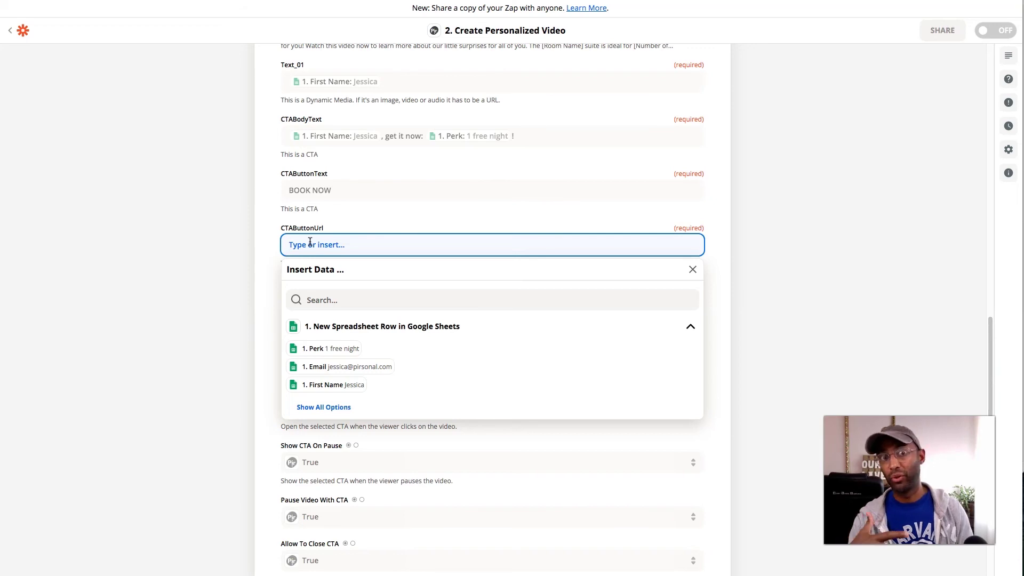
{"action": "type", "text": "htpp://"}
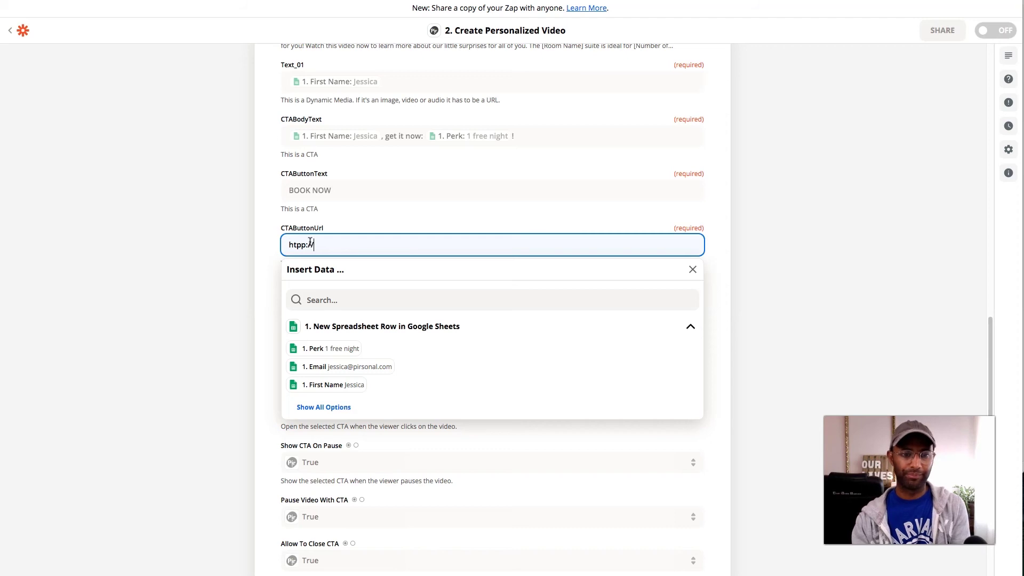
{"action": "left_click", "coordinate": [310, 242]}
{"action": "key", "text": "BackSpace"}
{"action": "key", "text": "BackSpace"}
{"action": "type", "text": "tps://"}
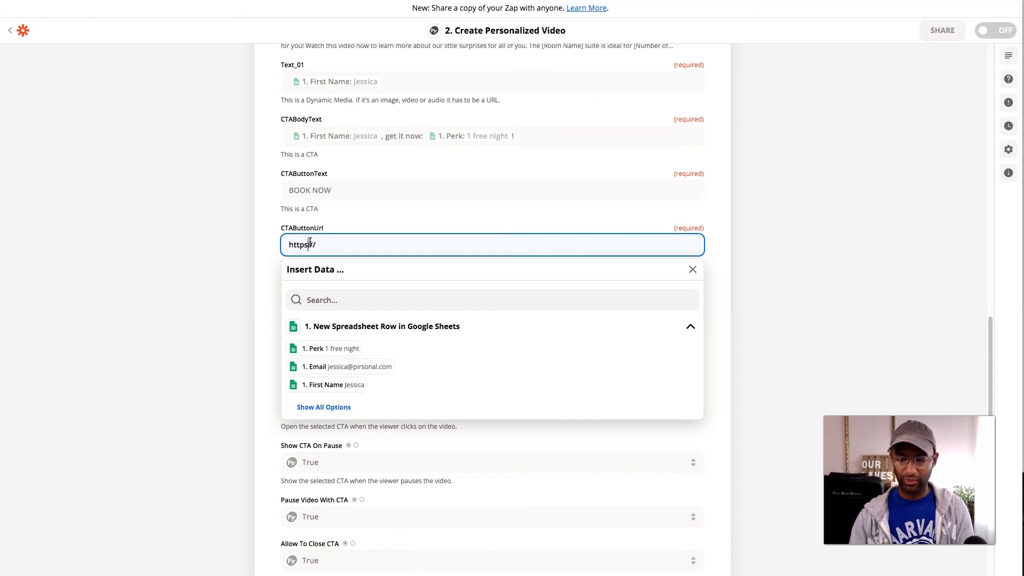
{"action": "type", "text": "pirsonal.com"}
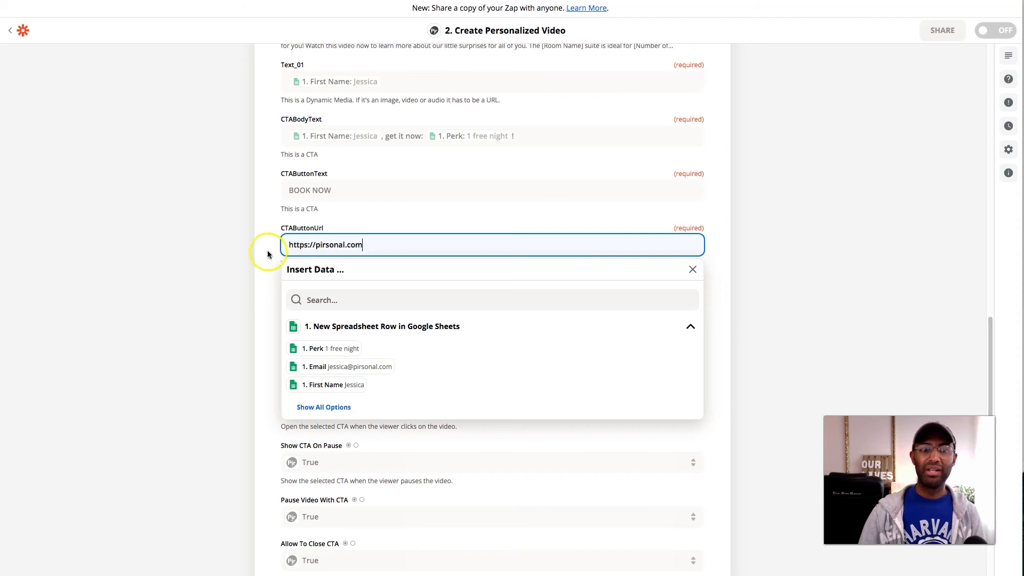
{"action": "left_click", "coordinate": [344, 239]}
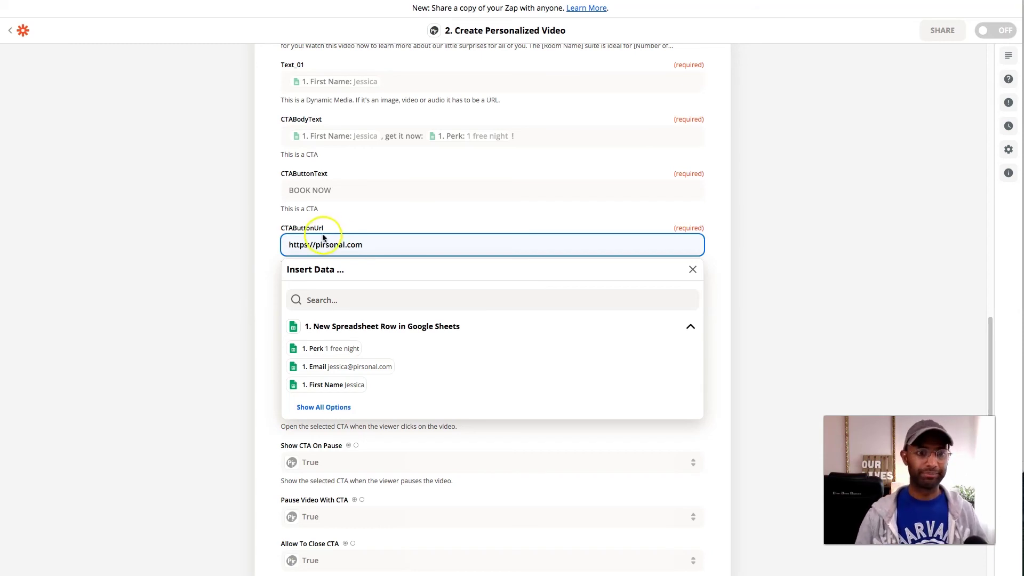
{"action": "left_click", "coordinate": [266, 305]}
Continue past the video customization and send a test personalized video to Pirsonal for review.
{"action": "scroll", "coordinate": [266, 305], "scroll_direction": "down", "scroll_amount": 5}
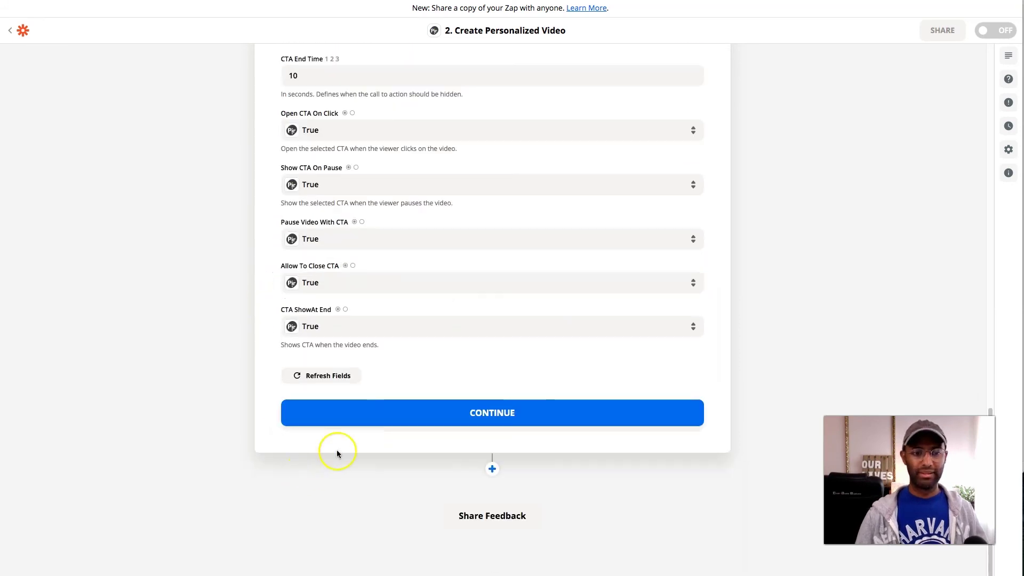
{"action": "left_click", "coordinate": [353, 414]}
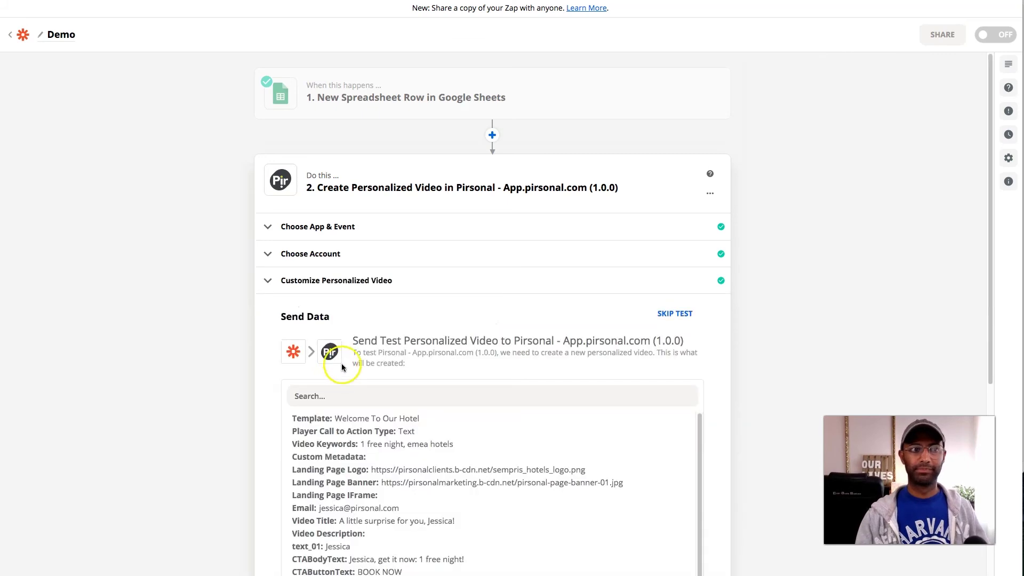
{"action": "scroll", "coordinate": [273, 399], "scroll_direction": "down", "scroll_amount": 5}
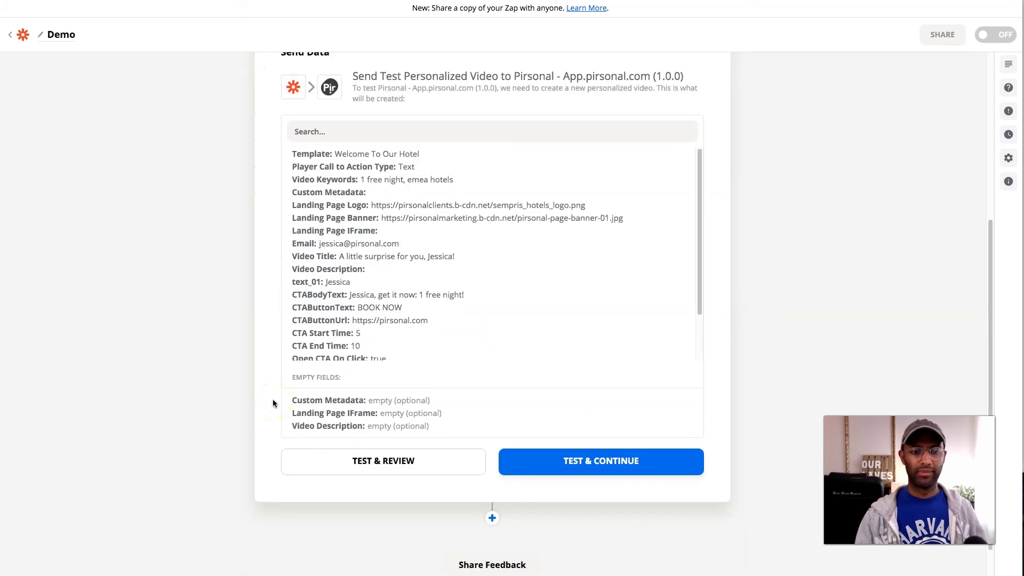
{"action": "scroll", "coordinate": [352, 433], "scroll_direction": "down", "scroll_amount": 1}
{"action": "left_click", "coordinate": [353, 433]}
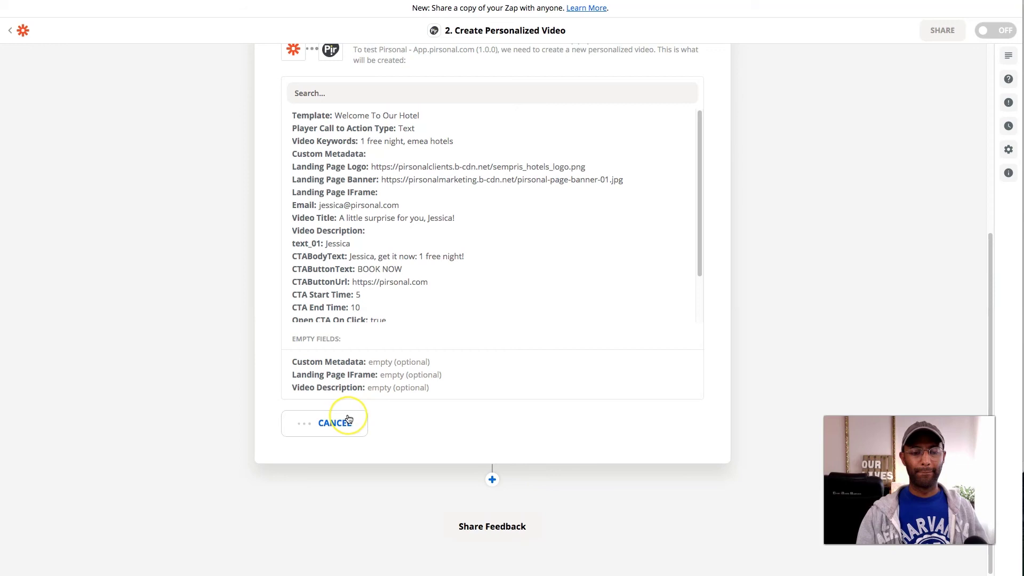
Copy the video ID from the test result and open that video's landing page on vid.pirsonal.com.
{"action": "double_click", "coordinate": [321, 349]}
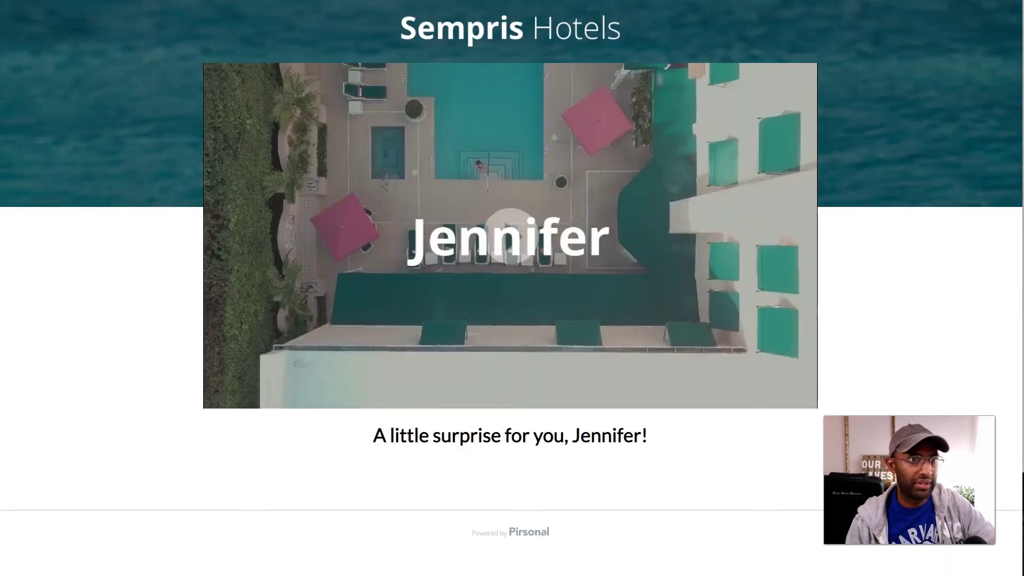
{"action": "key", "text": "super+l"}
{"action": "type", "text": "https://vid.pirsonal.com5f5107f6f822b503880ae111"}
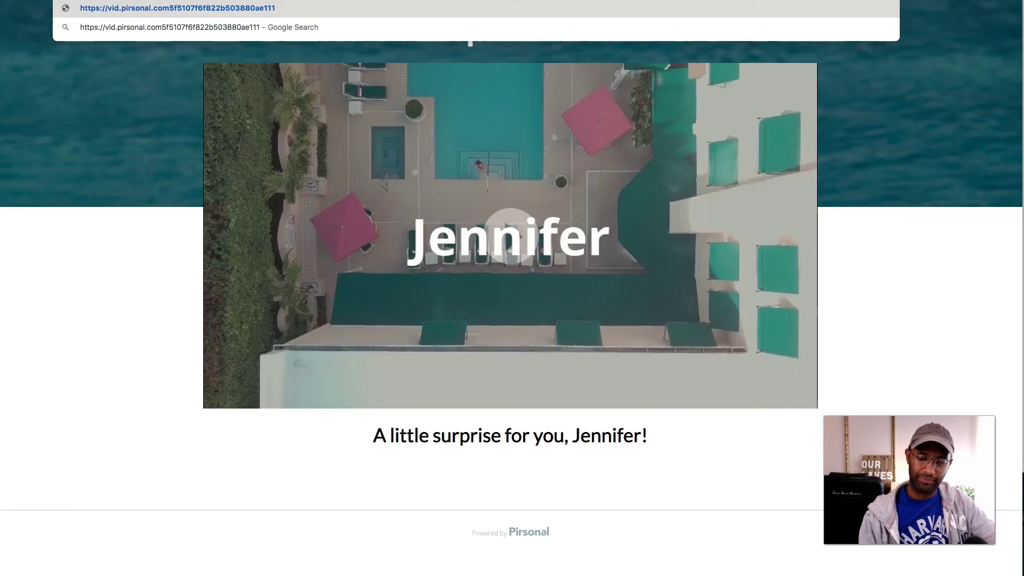
{"action": "key", "text": "Return"}
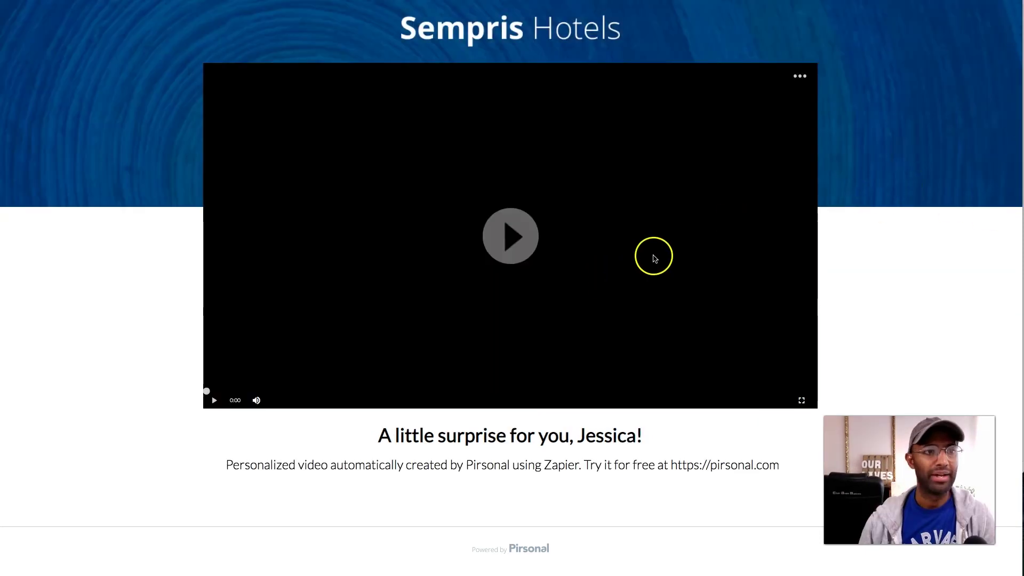
Play the generated test video and check its call to action, title and description on the landing page.
{"action": "left_click", "coordinate": [521, 229]}
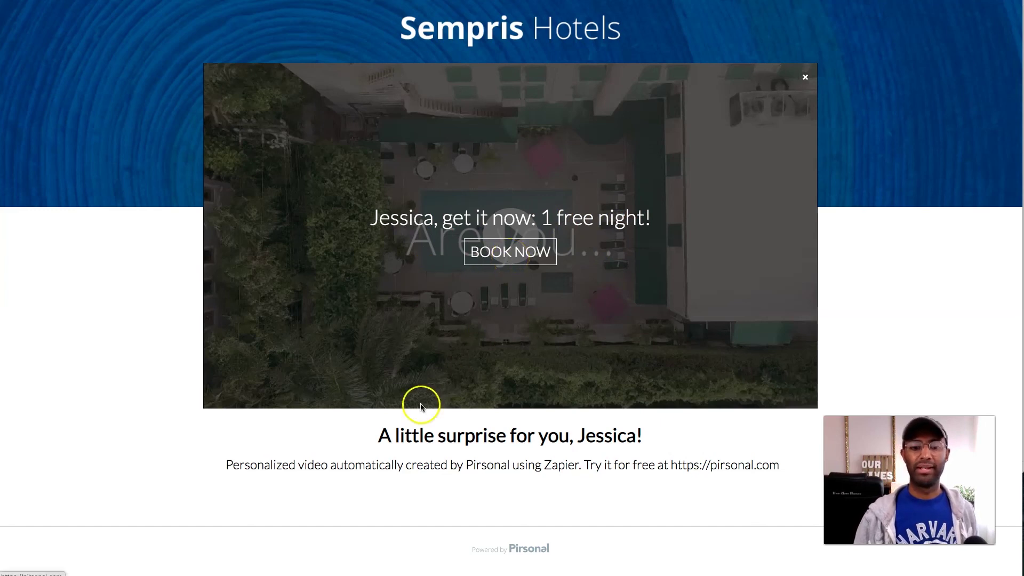
{"action": "left_click_drag", "start_coordinate": [391, 434], "coordinate": [554, 481]}
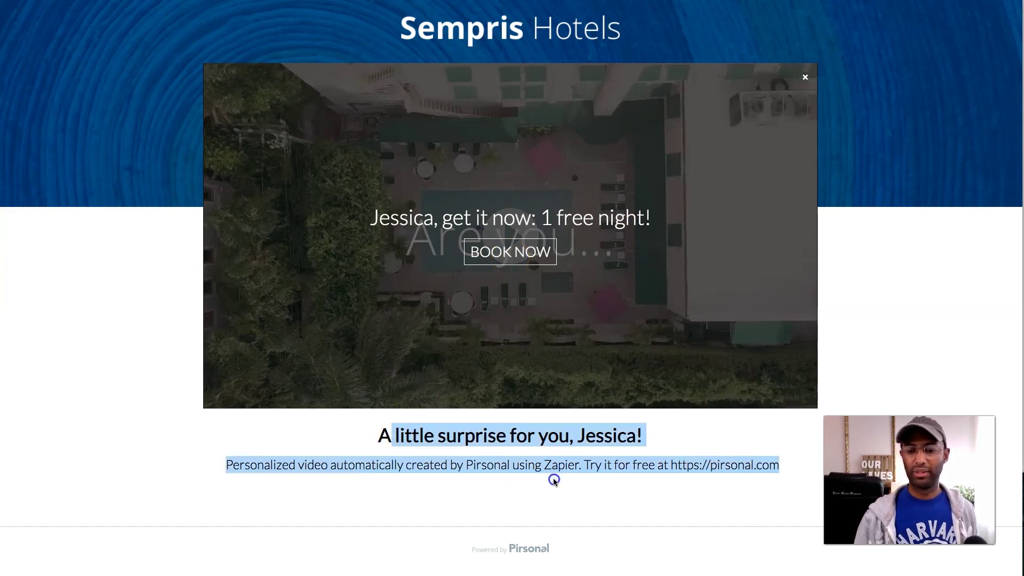
{"action": "left_click", "coordinate": [553, 482]}
{"action": "triple_click", "coordinate": [555, 466]}
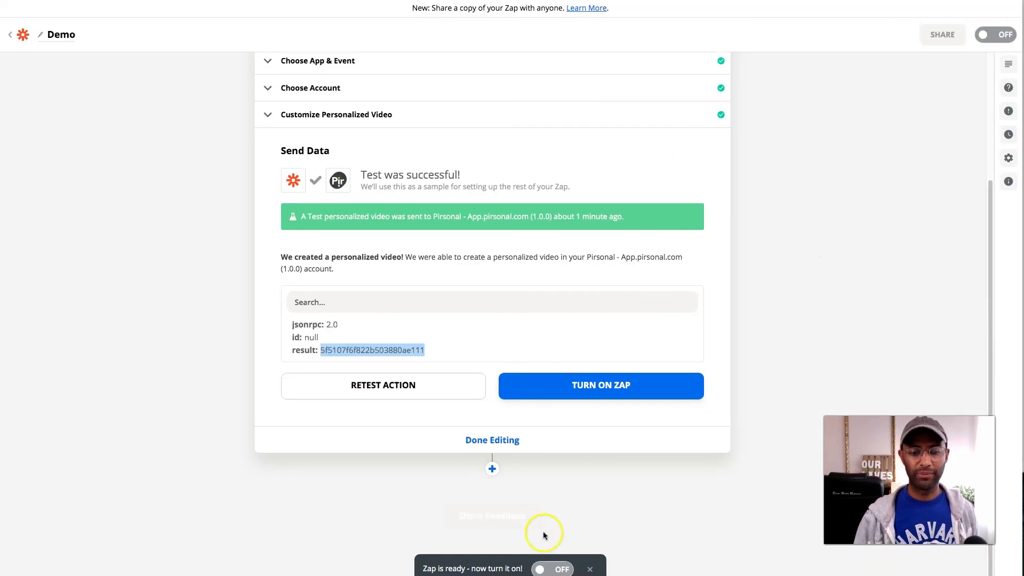
Turn on the finished Demo zap in Zapier.
{"action": "left_click", "coordinate": [578, 383]}
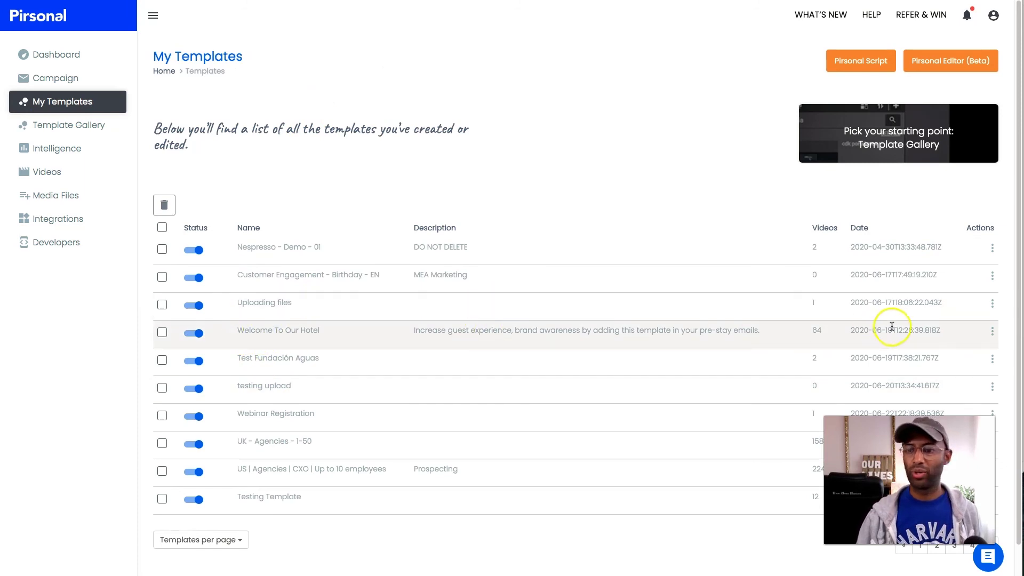
In Pirsonal, open the videos made with the Welcome To Our Hotel template and go to page 7 of the list.
{"action": "left_click", "coordinate": [991, 331]}
{"action": "left_click", "coordinate": [904, 400]}
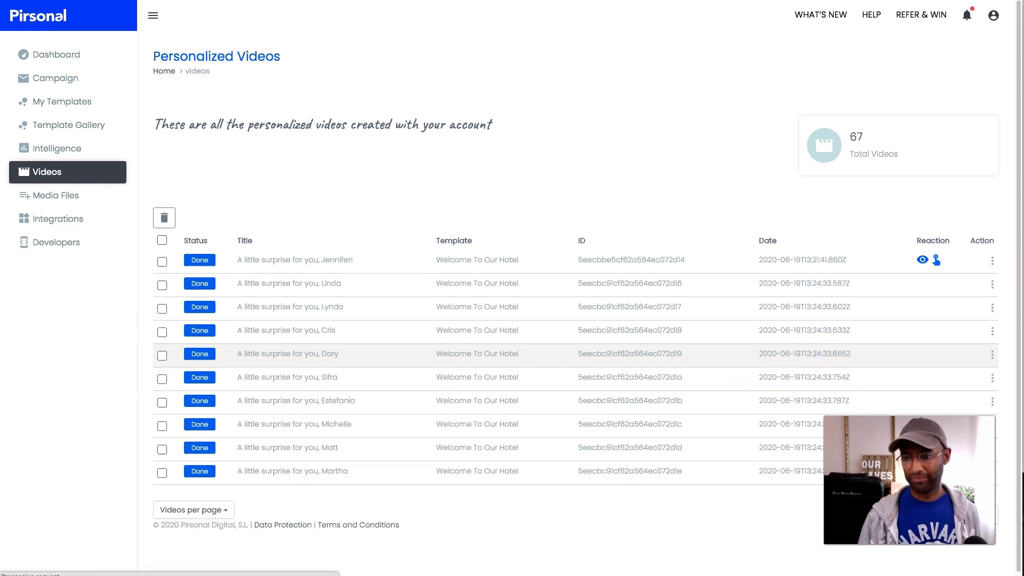
{"action": "scroll", "coordinate": [576, 347], "scroll_direction": "down", "scroll_amount": 1}
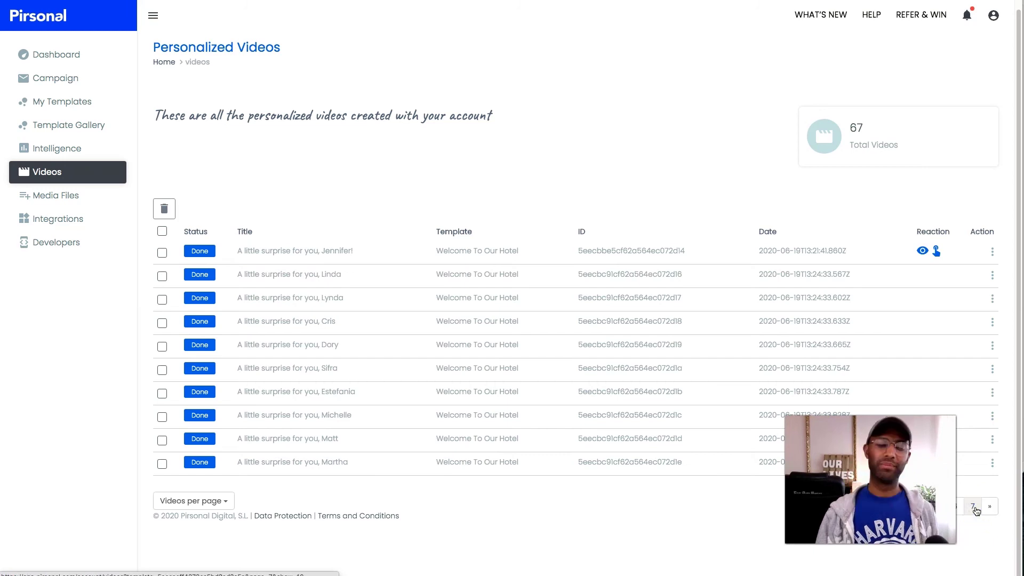
{"action": "left_click", "coordinate": [974, 508]}
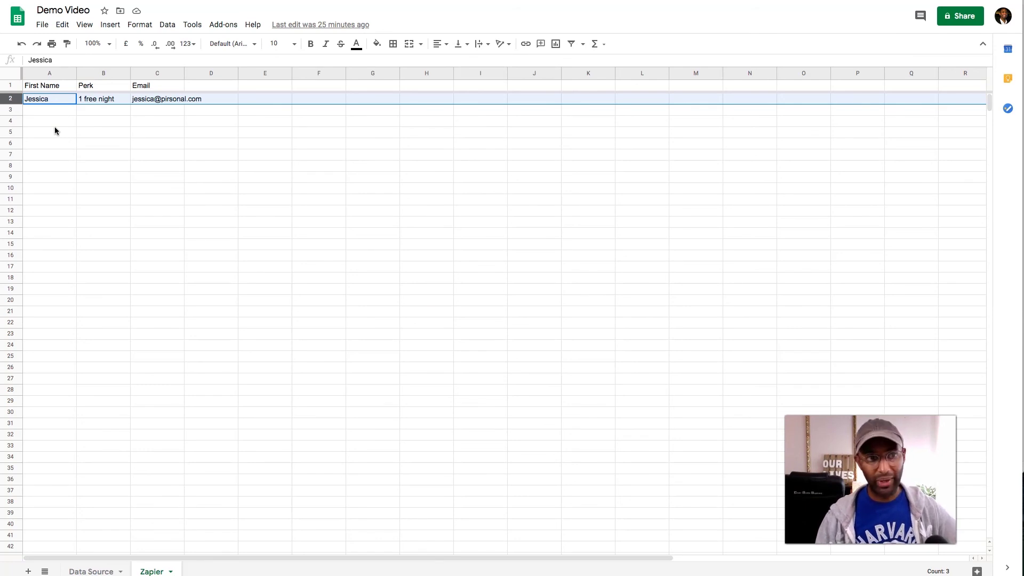
Copy rows 3 to 11 of the Data Source sheet and paste them into the Zapier sheet starting at cell A3.
{"action": "left_click", "coordinate": [84, 572]}
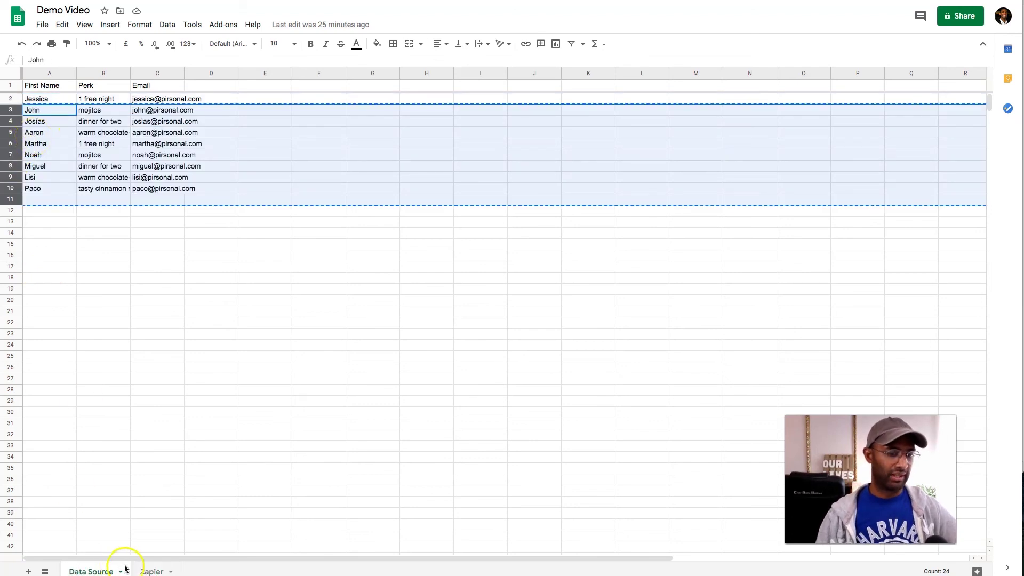
{"action": "left_click", "coordinate": [153, 571]}
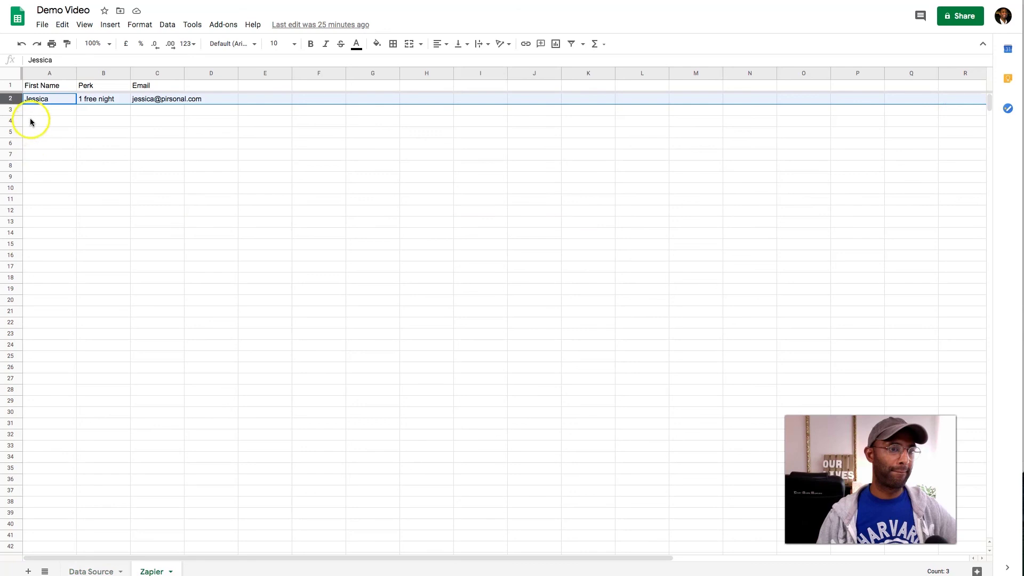
{"action": "left_click", "coordinate": [31, 114]}
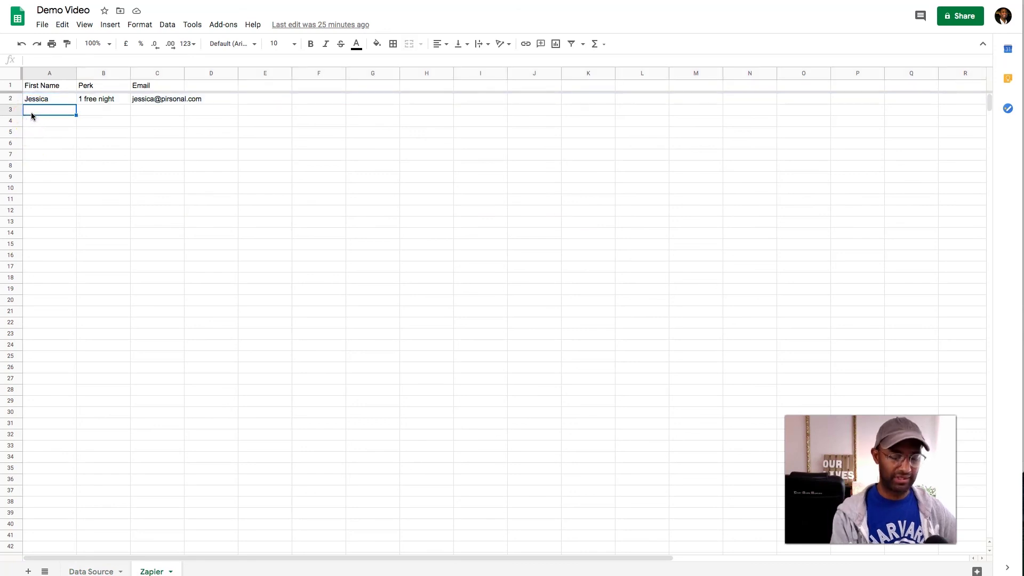
{"action": "key", "text": "ctrl+v"}
{"action": "left_click", "coordinate": [187, 240]}
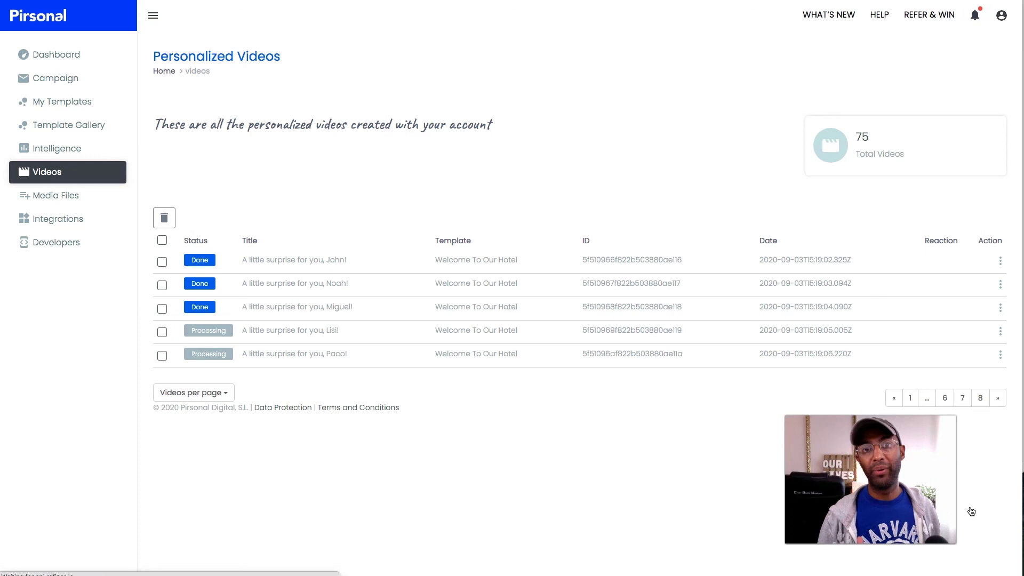
Reload the personalized videos list in Pirsonal and open the Pirsonal Page of the last video listed.
{"action": "left_click", "coordinate": [992, 317]}
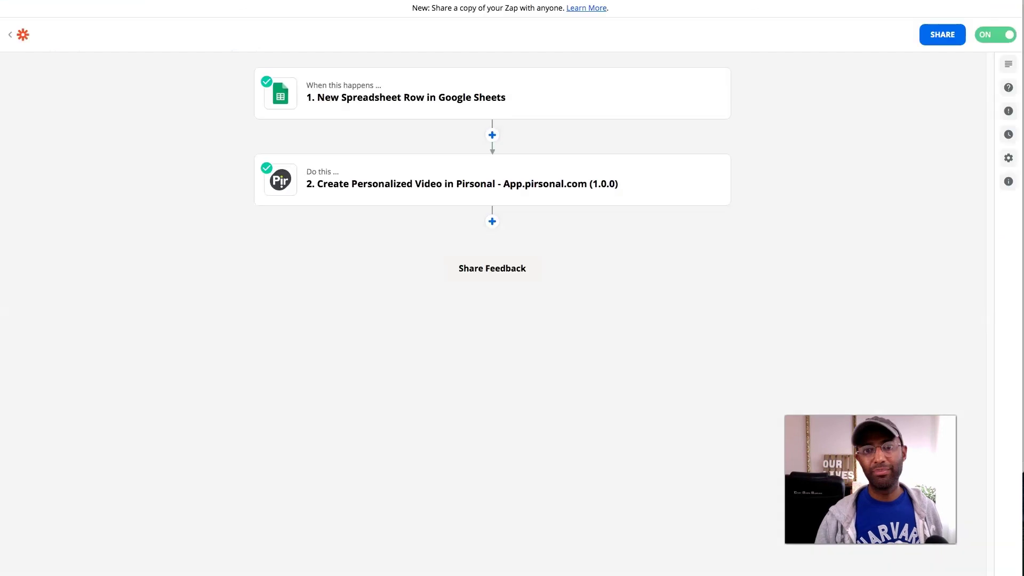
{"action": "mouse_move", "coordinate": [487, 101]}
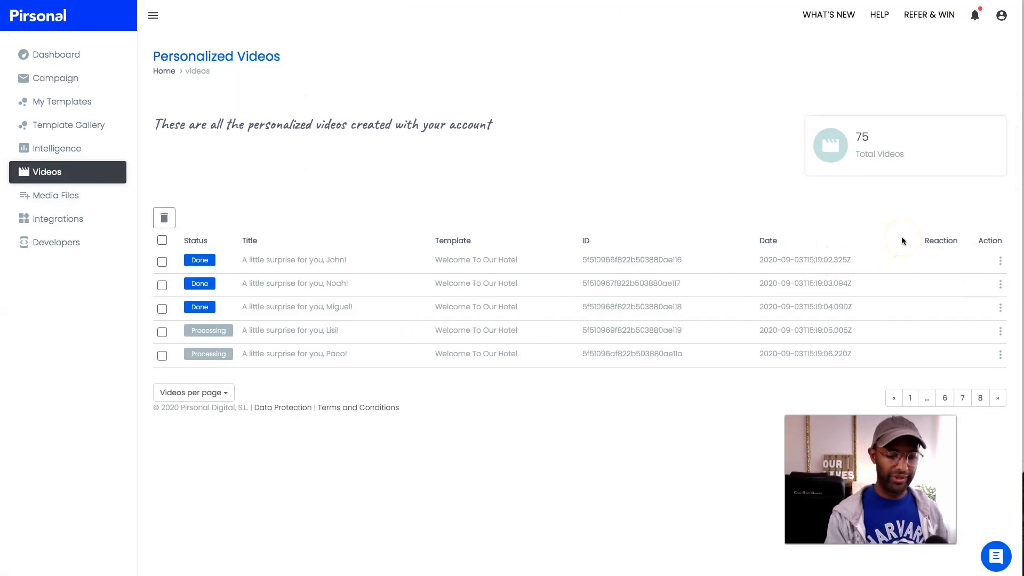
{"action": "left_click", "coordinate": [1000, 357]}
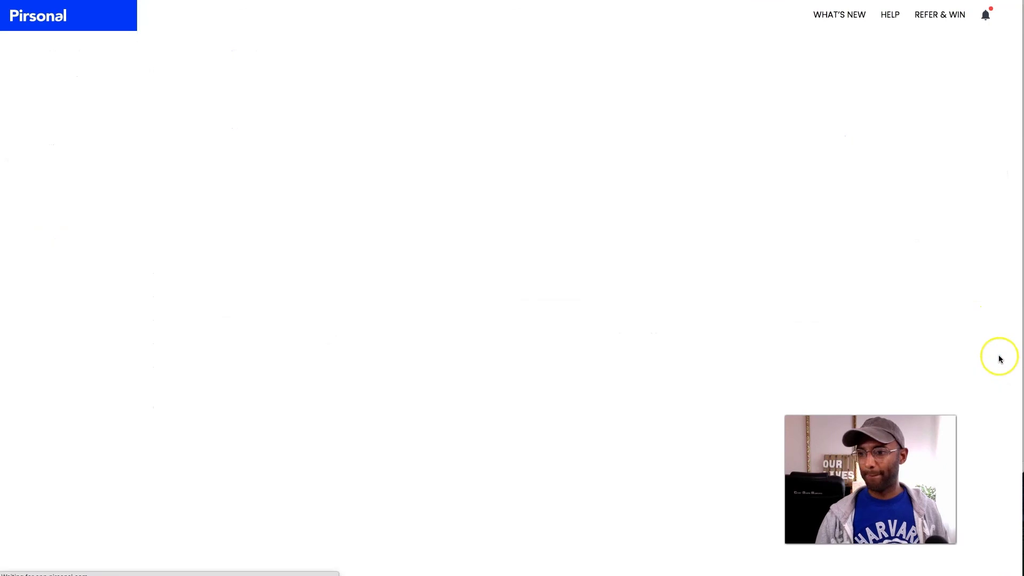
{"action": "left_click", "coordinate": [1000, 356]}
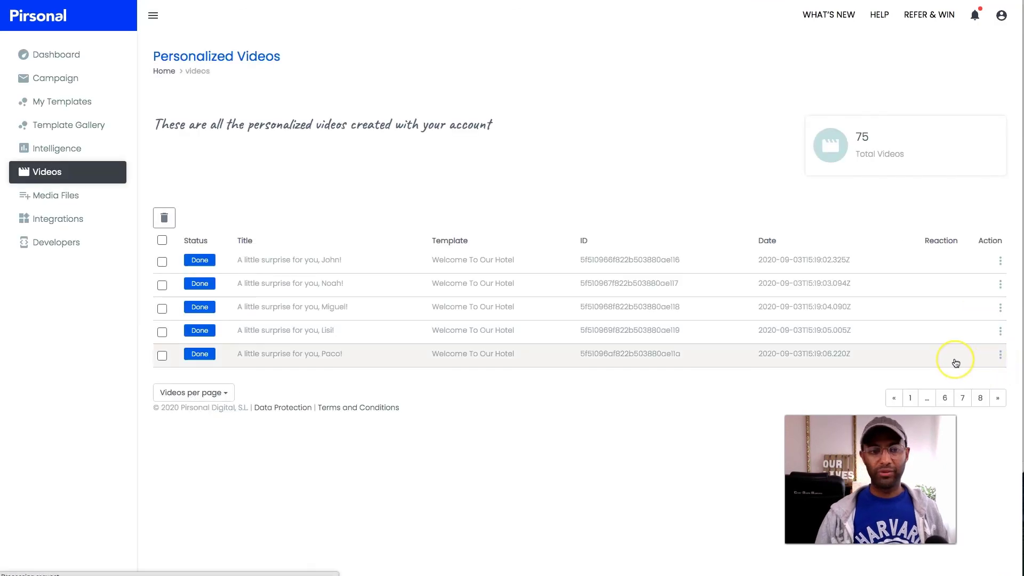
{"action": "left_click", "coordinate": [999, 357]}
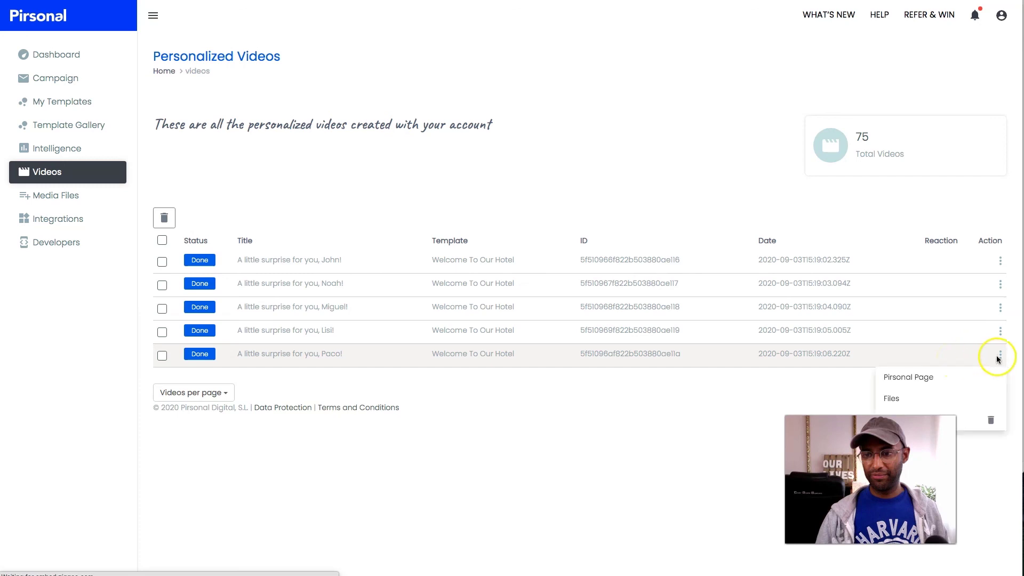
{"action": "left_click", "coordinate": [919, 382]}
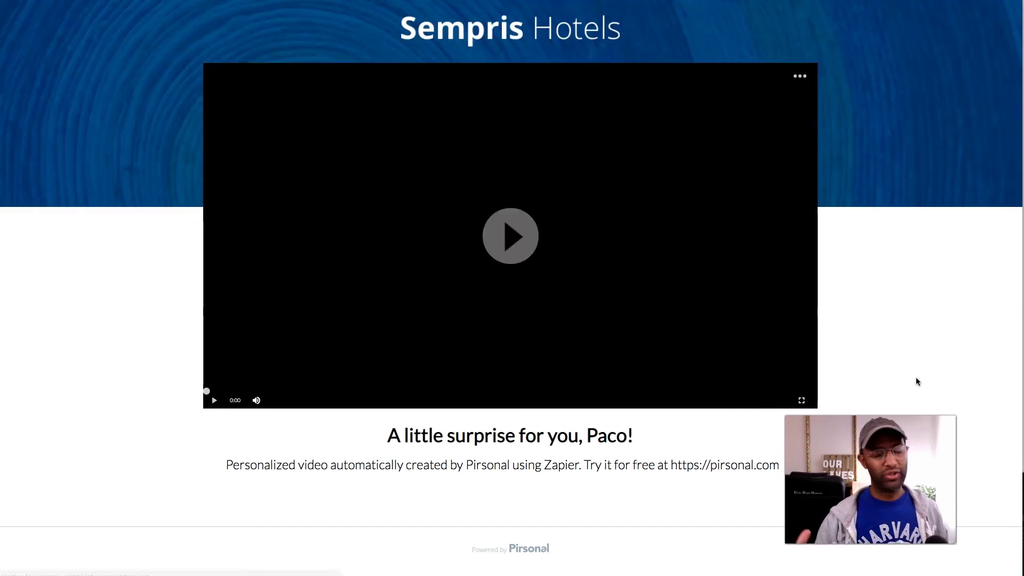
Play the personalized video on the Sempris Hotels landing page, check its call to action and dismiss it.
{"action": "left_click", "coordinate": [490, 237]}
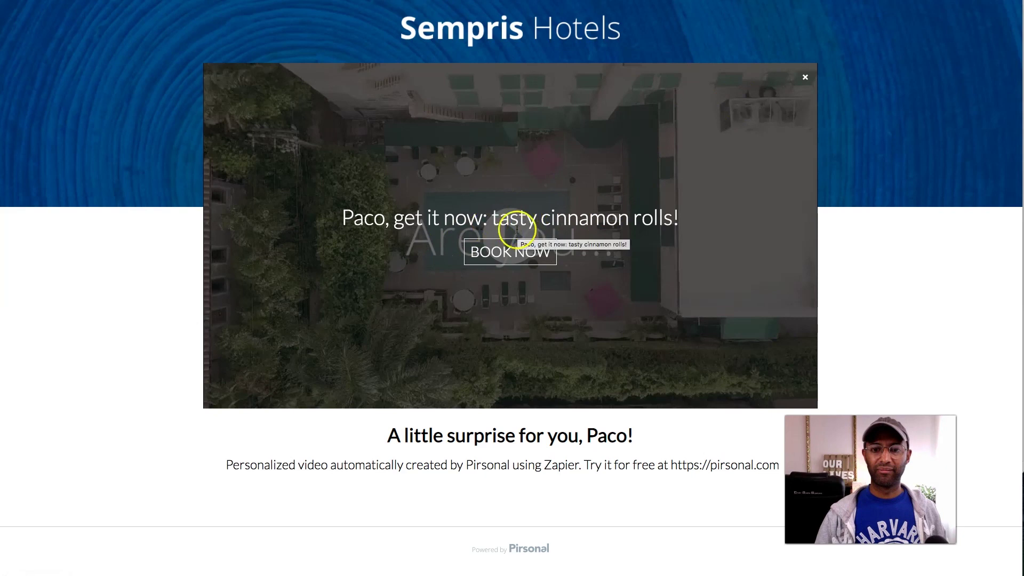
{"action": "left_click", "coordinate": [807, 77]}
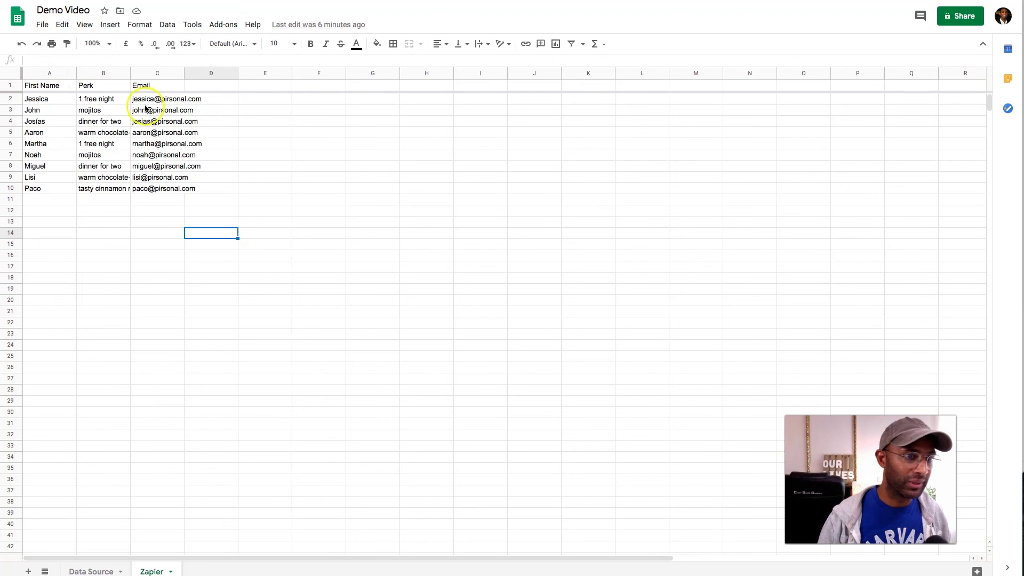
Switch back to the Zapier sheet in Google Sheets and select the email address in cell C4.
{"action": "left_click", "coordinate": [160, 123]}
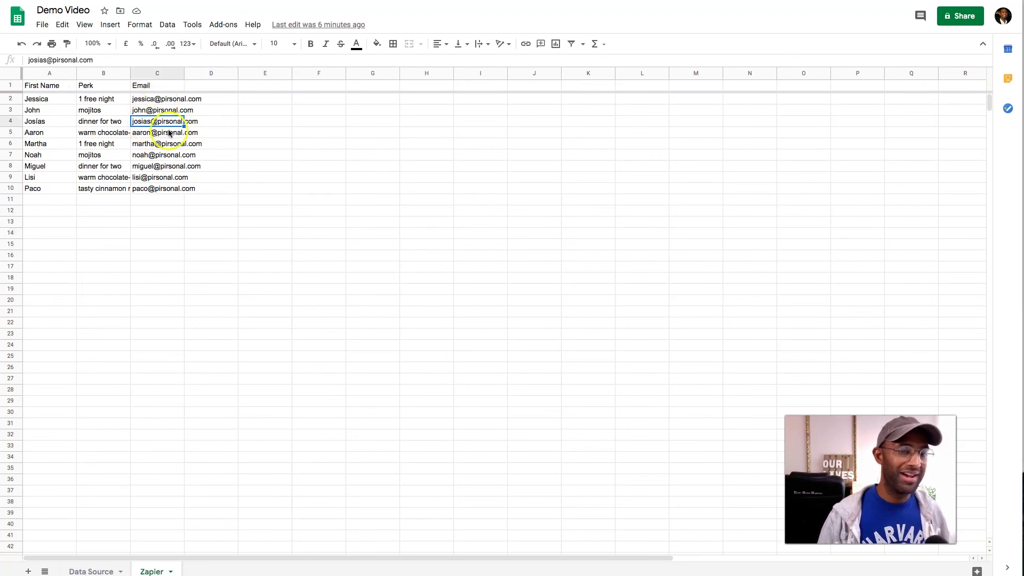